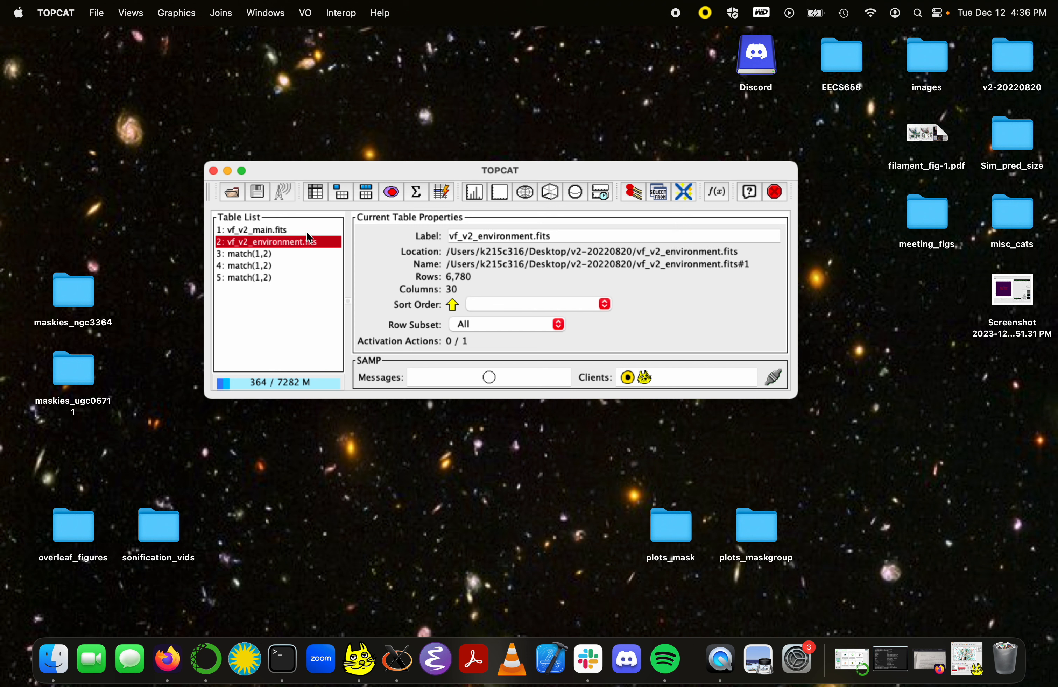
Step: Compare the properties of the vf_v2_main.fits and vf_v2_environment.fits tables
{"action": "key", "text": "Up"}
{"action": "key", "text": "Down"}
{"action": "left_click", "coordinate": [307, 225]}
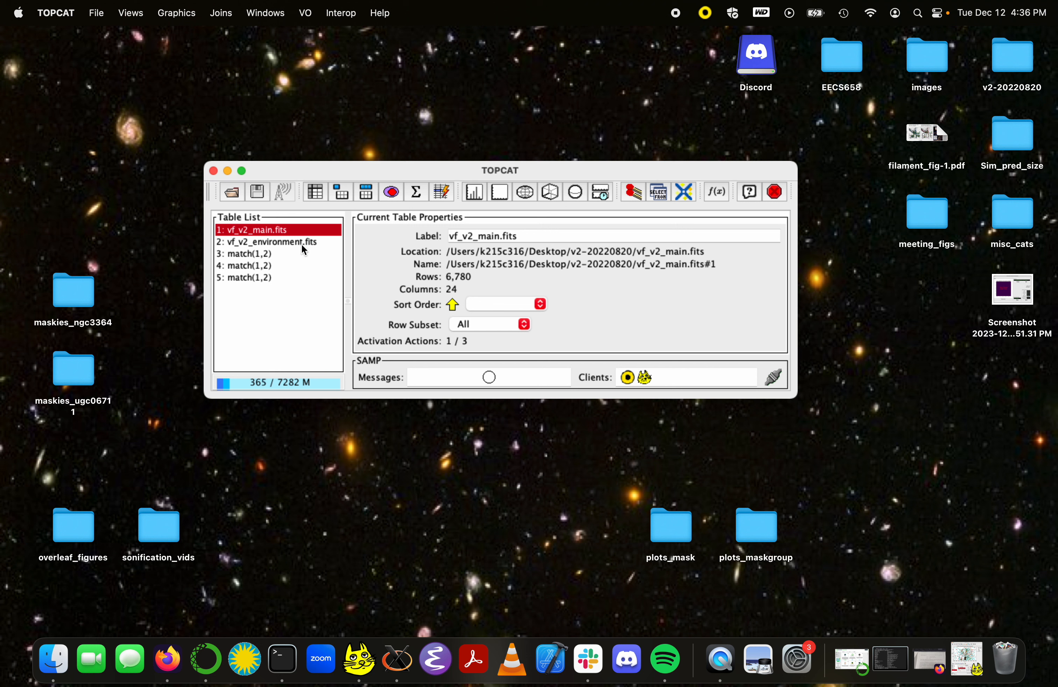
{"action": "left_click", "coordinate": [302, 245]}
{"action": "left_click", "coordinate": [302, 230]}
Step: Open a two-table match, view the Sky algorithm's options, and set the algorithm to Exact Value
{"action": "left_click", "coordinate": [635, 192]}
{"action": "left_click", "coordinate": [583, 135]}
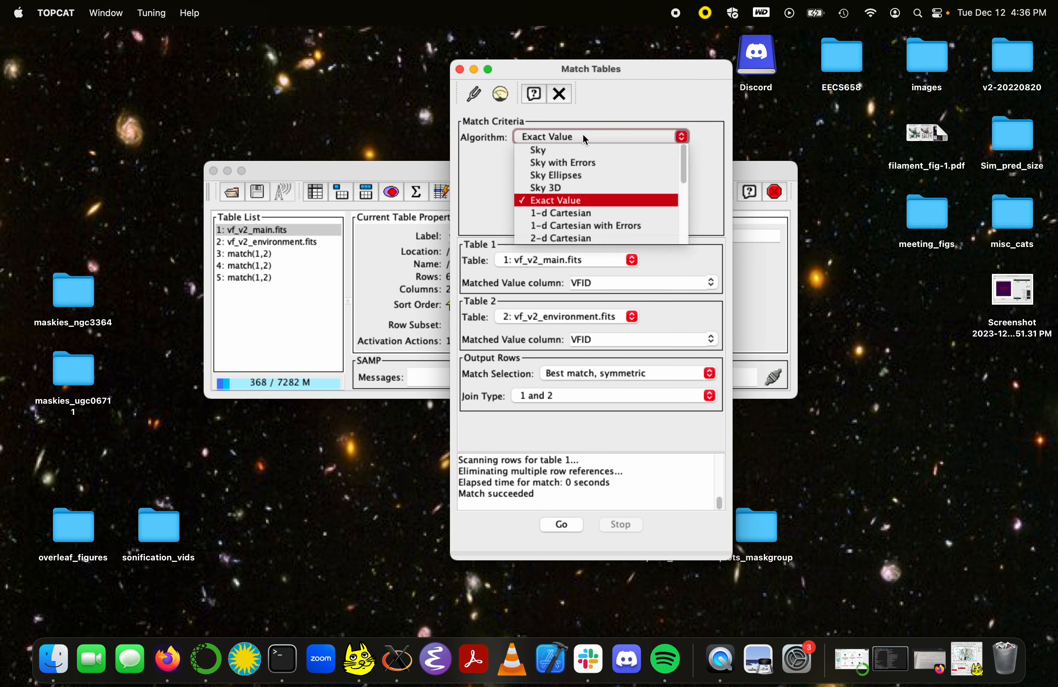
{"action": "left_click", "coordinate": [580, 152]}
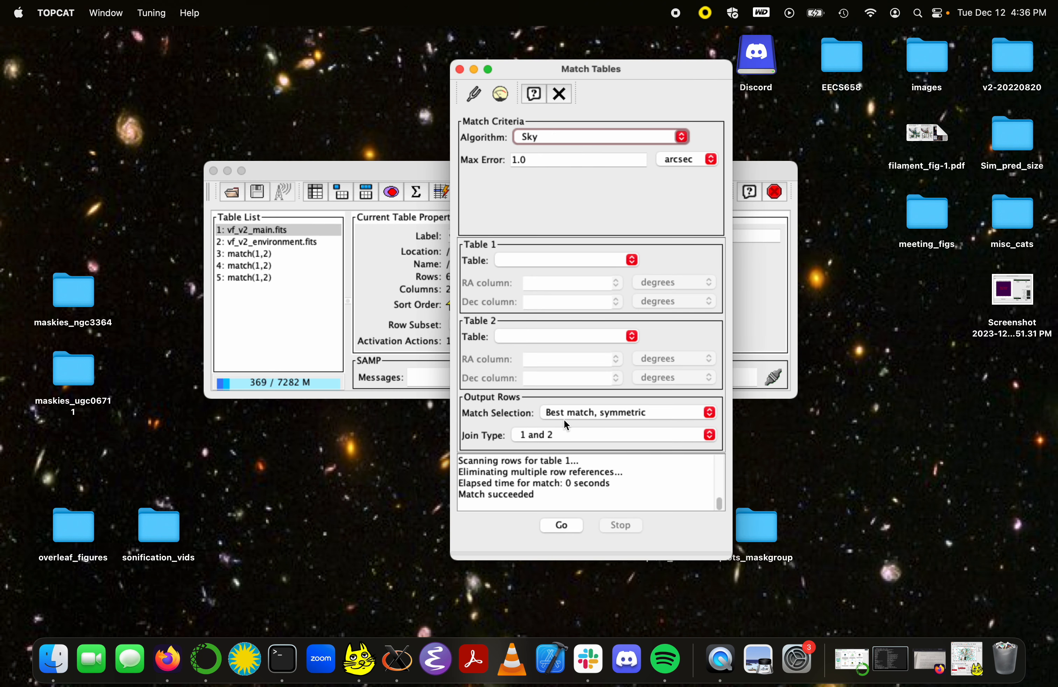
{"action": "left_click", "coordinate": [679, 136]}
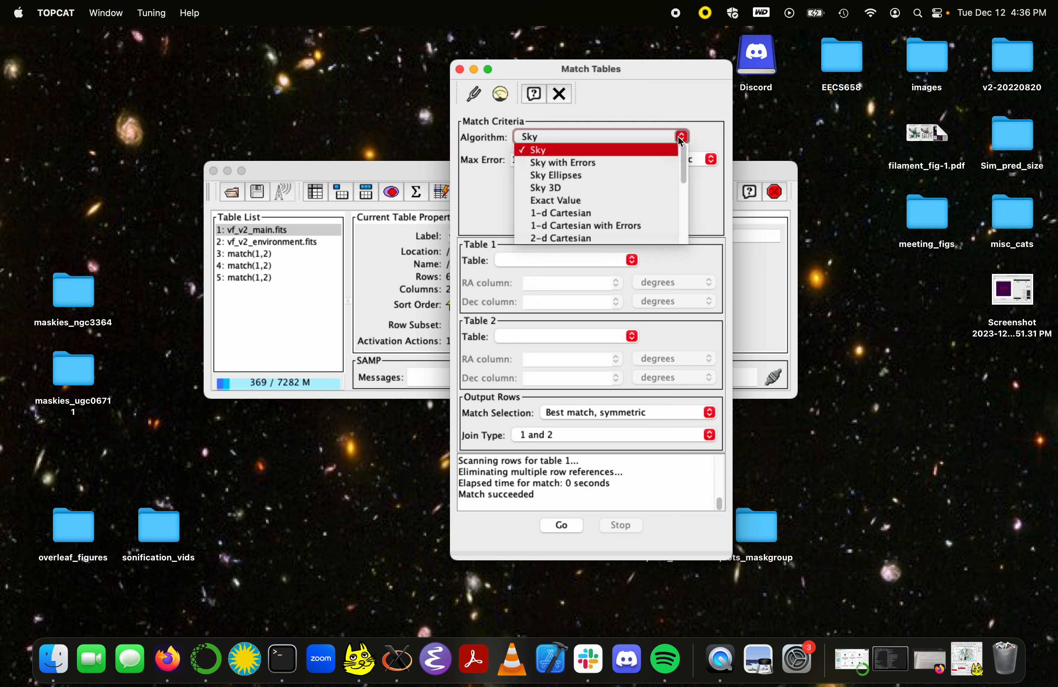
{"action": "left_click", "coordinate": [629, 196]}
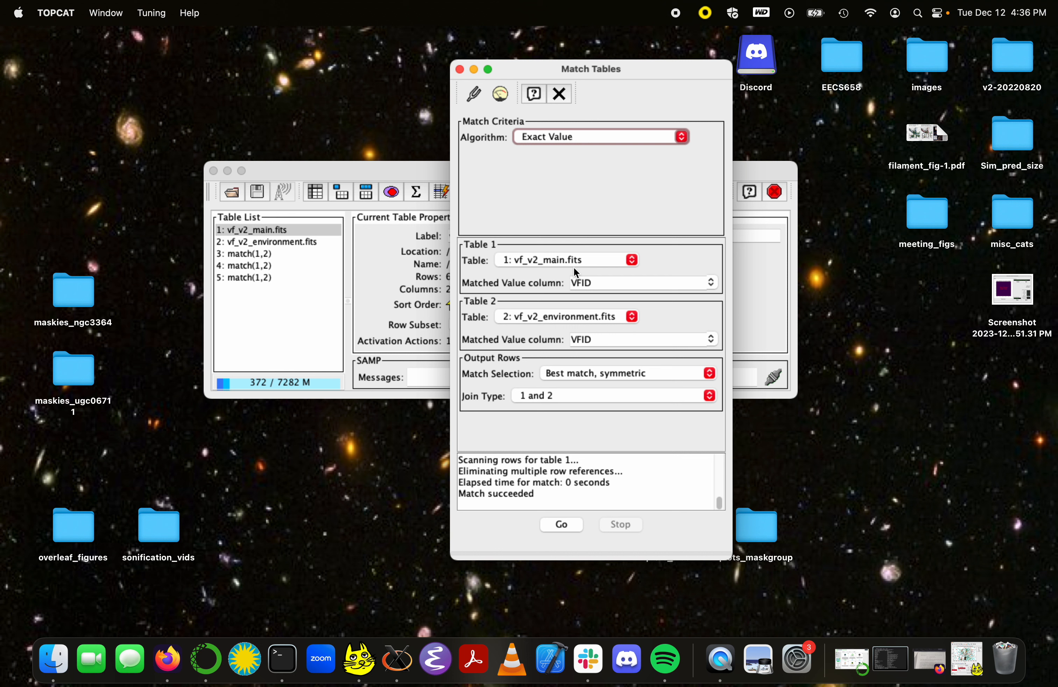
Step: Match vf_v2_main.fits with vf_v2_environment.fits using VFID as the matched value column
{"action": "left_click", "coordinate": [712, 283]}
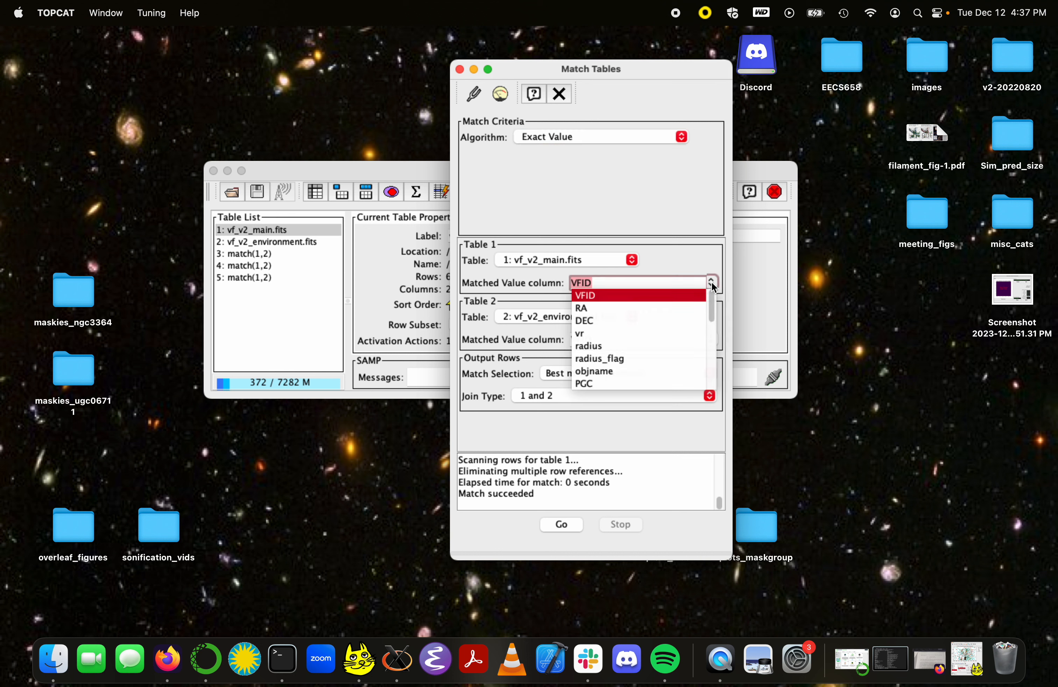
{"action": "left_click", "coordinate": [654, 296]}
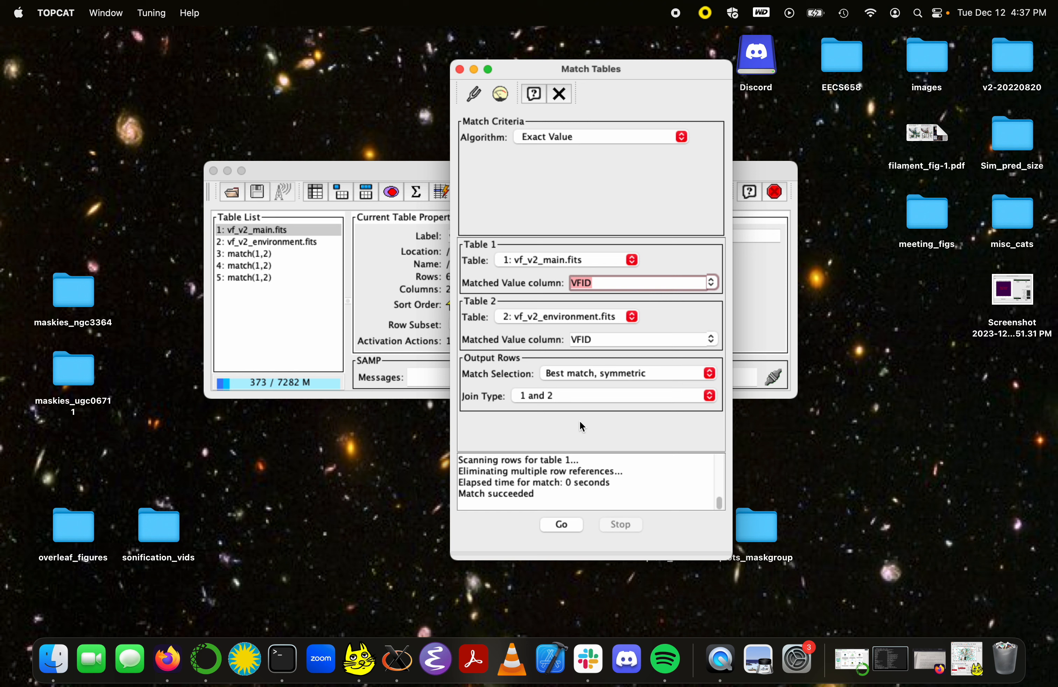
{"action": "left_click", "coordinate": [548, 522]}
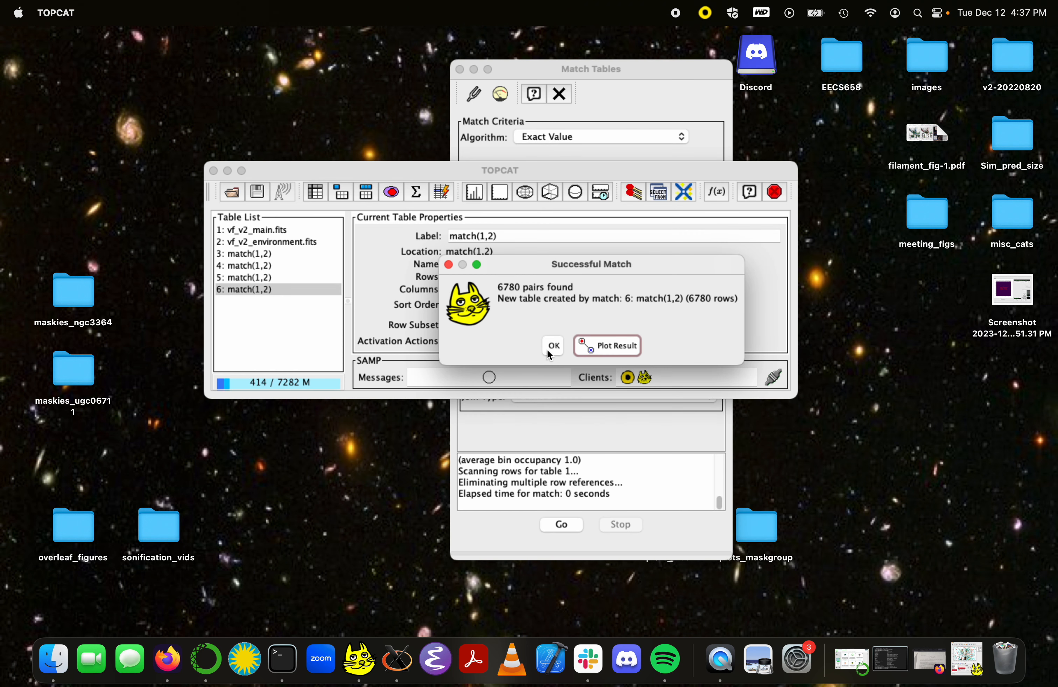
{"action": "left_click", "coordinate": [553, 346]}
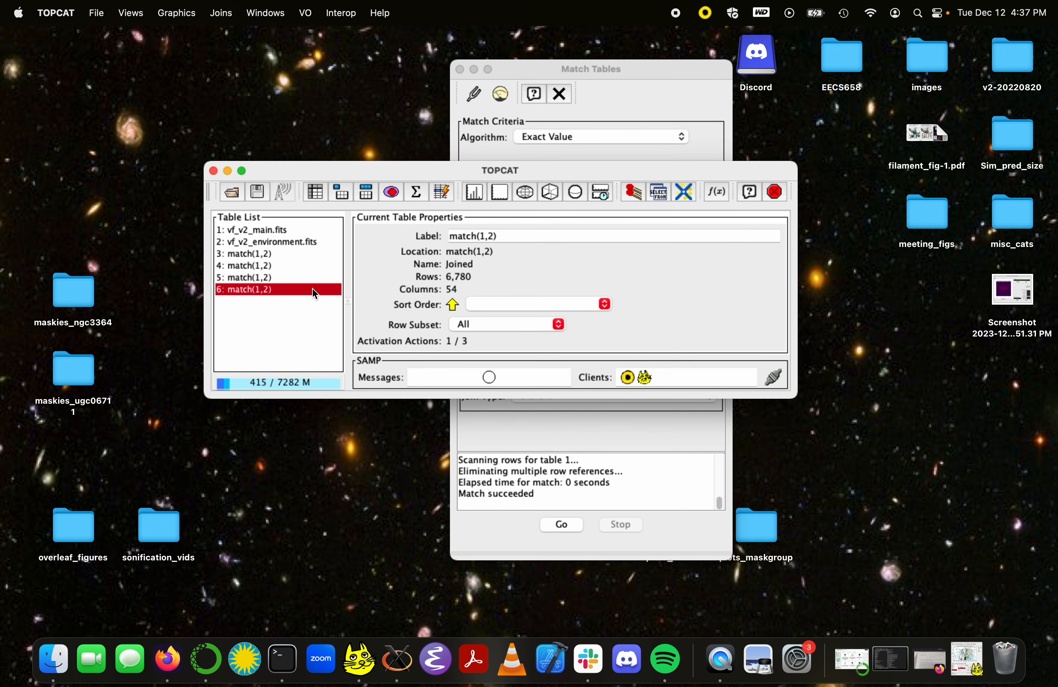
Step: Examine the columns of the new matched table from end to end, and close the browser and match windows
{"action": "double_click", "coordinate": [312, 290]}
{"action": "scroll", "coordinate": [551, 281], "scroll_direction": "right", "scroll_amount": 15}
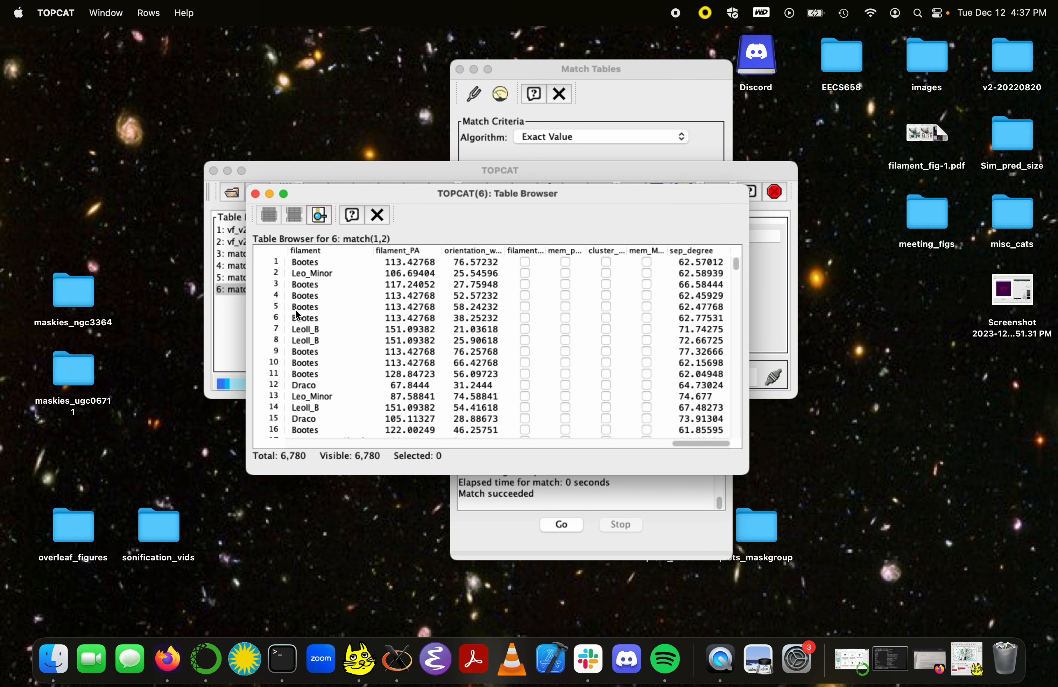
{"action": "scroll", "coordinate": [371, 288], "scroll_direction": "left", "scroll_amount": 15}
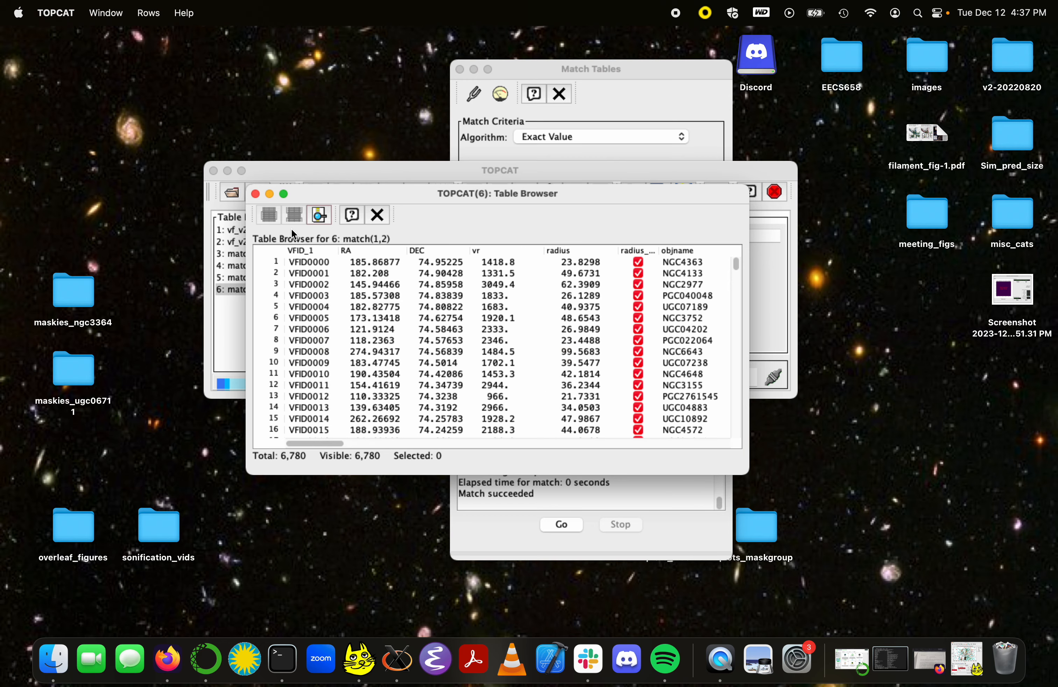
{"action": "left_click", "coordinate": [256, 194]}
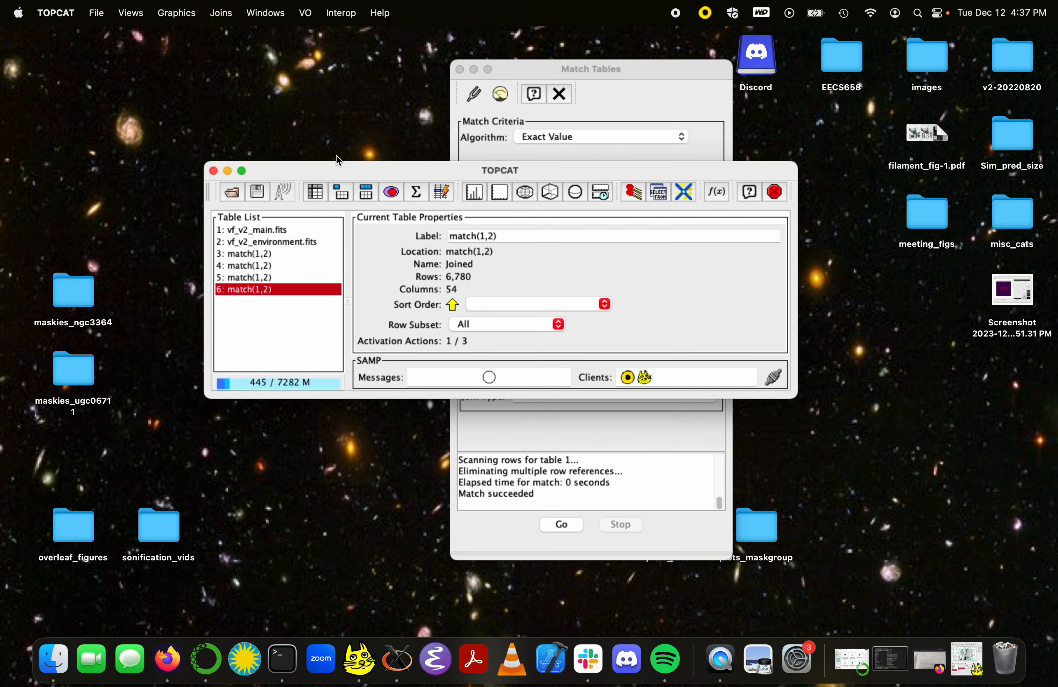
{"action": "left_click", "coordinate": [460, 70]}
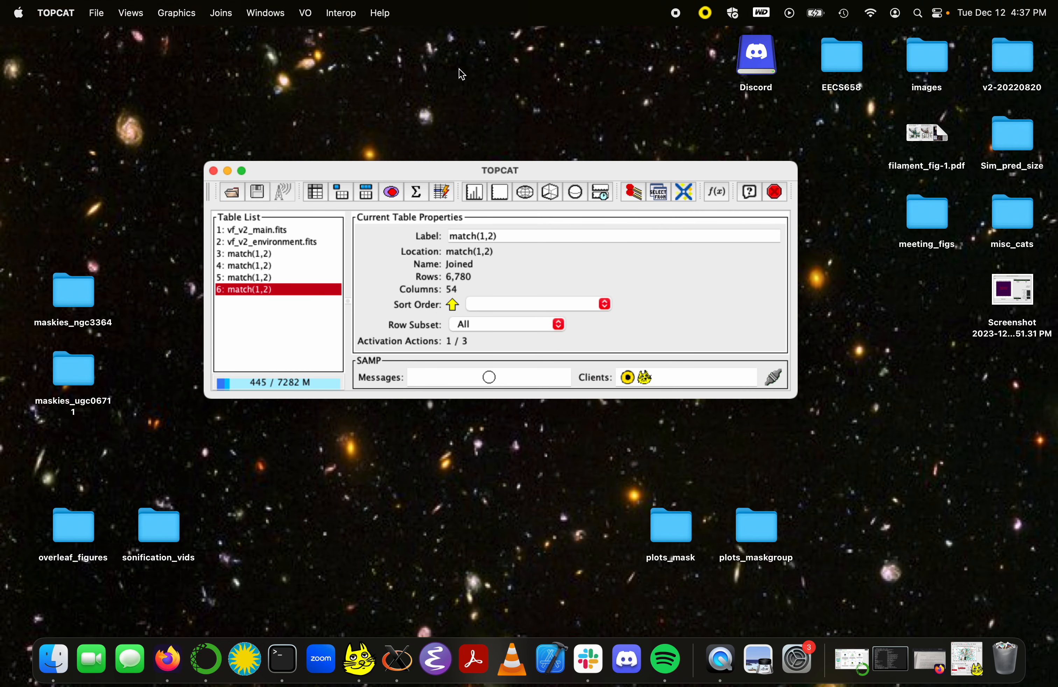
Step: Create a plane plot of DEC against RA for the matched table and flip its X axis
{"action": "left_click", "coordinate": [499, 196]}
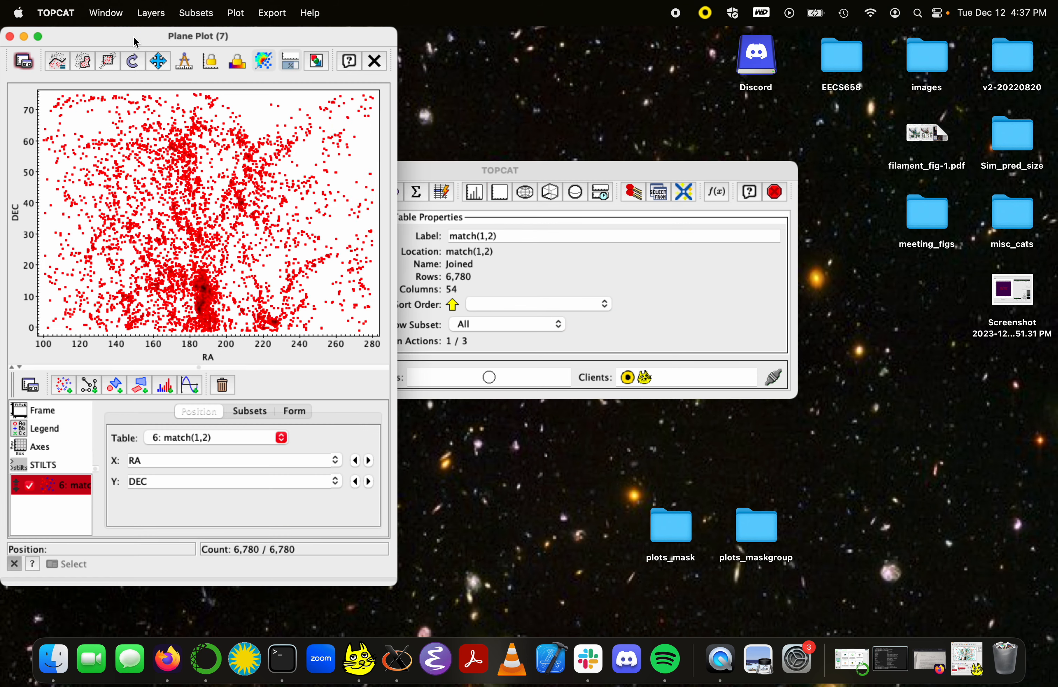
{"action": "left_click_drag", "start_coordinate": [134, 35], "coordinate": [423, 45]}
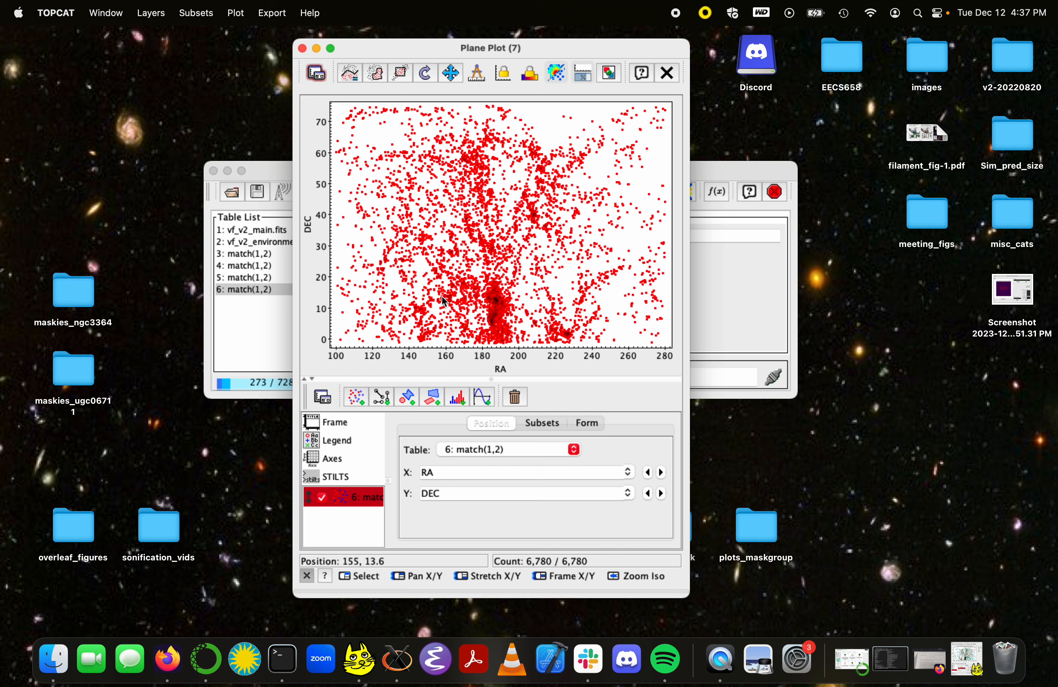
{"action": "left_click", "coordinate": [336, 457]}
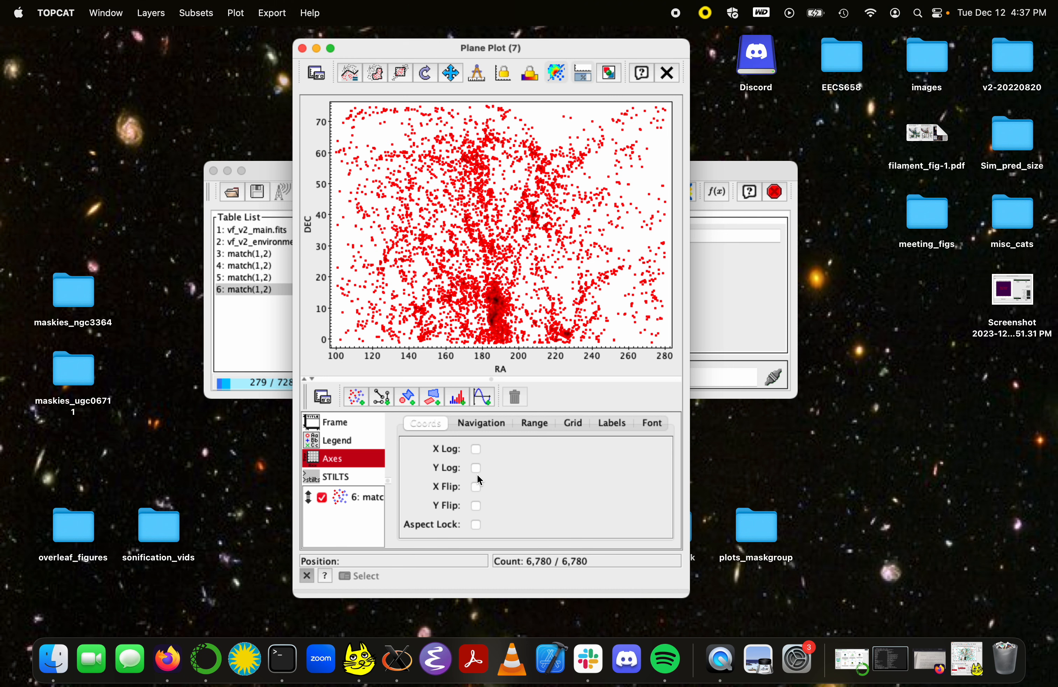
{"action": "left_click", "coordinate": [477, 487]}
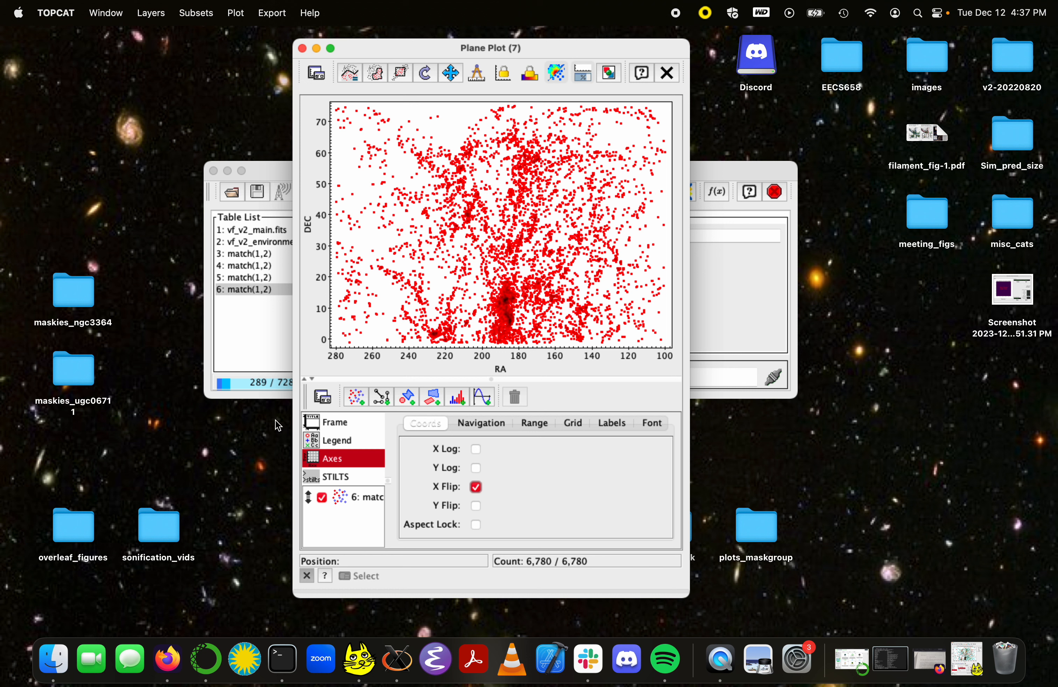
Step: Set the matched layer's shading mode to aux and colour its points by Vcosmic, widening the plot window
{"action": "left_click", "coordinate": [349, 496]}
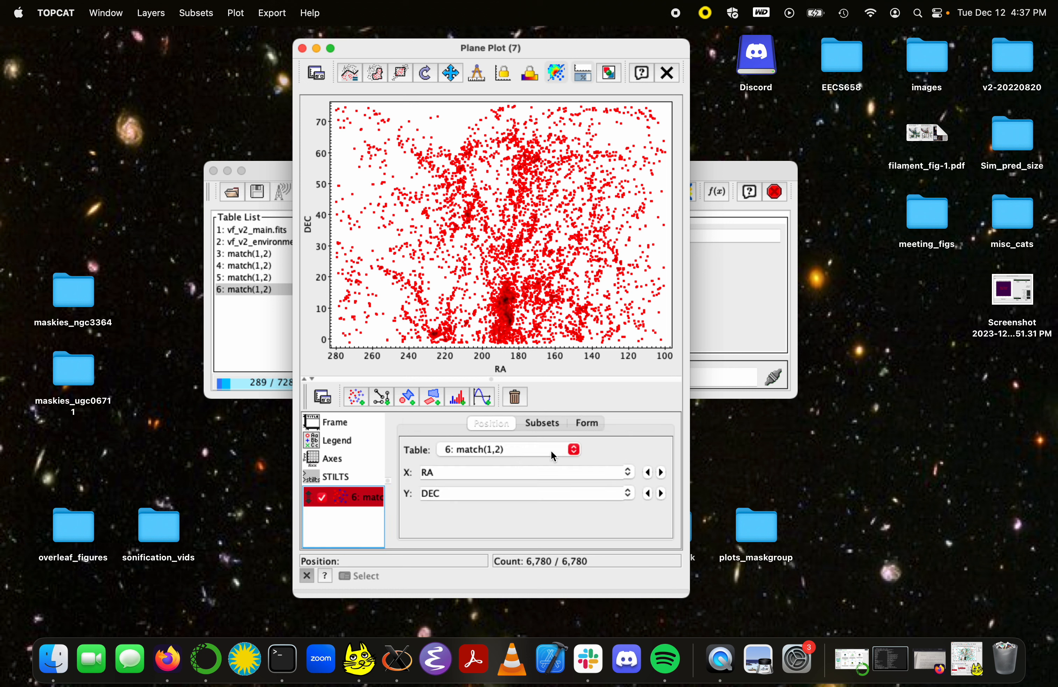
{"action": "left_click", "coordinate": [598, 425]}
{"action": "left_click", "coordinate": [605, 464]}
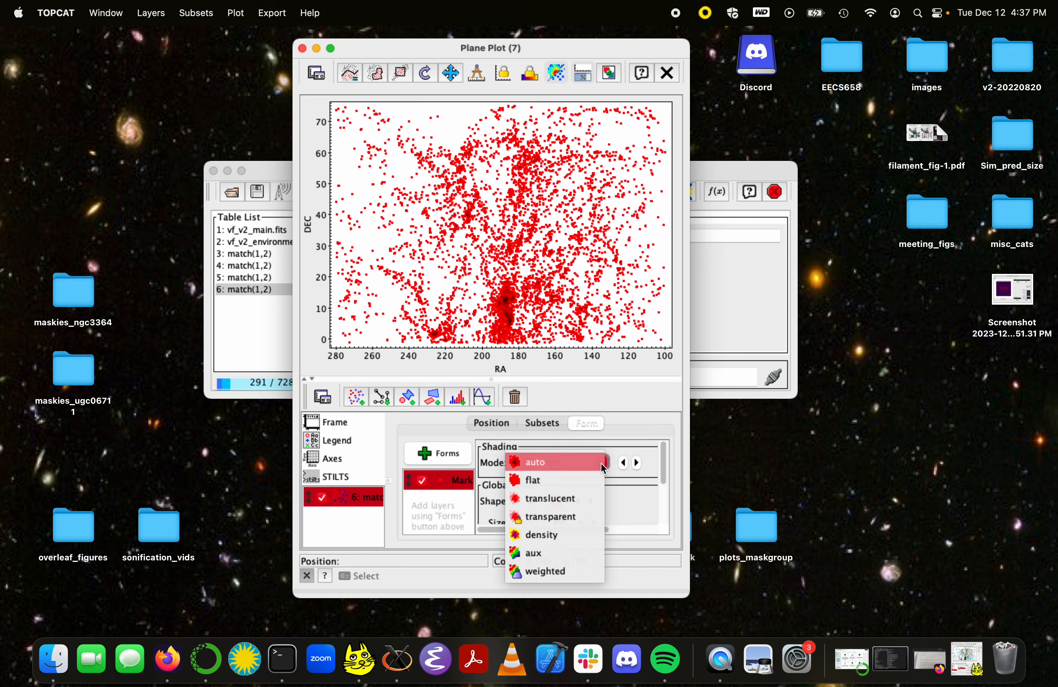
{"action": "left_click", "coordinate": [553, 550]}
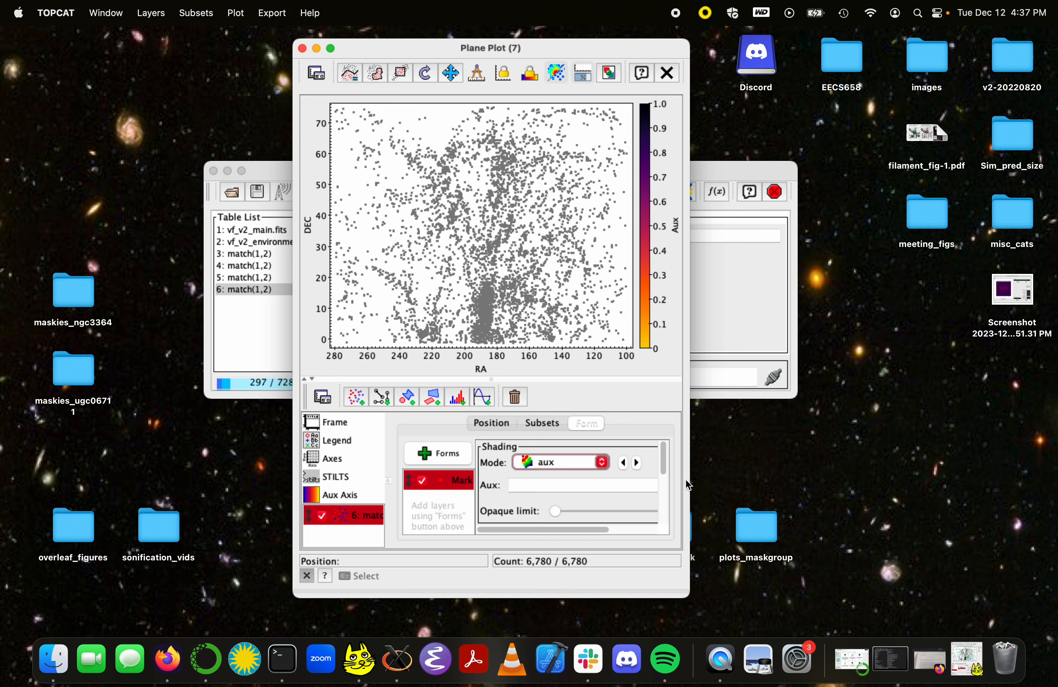
{"action": "left_click_drag", "start_coordinate": [691, 482], "coordinate": [810, 485]}
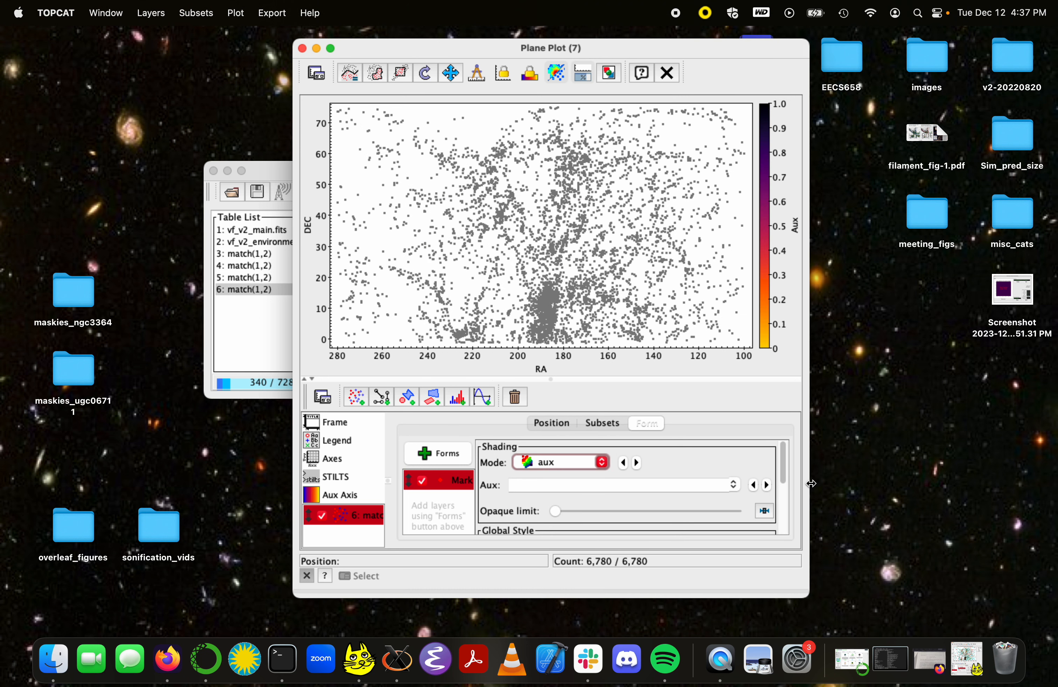
{"action": "left_click", "coordinate": [737, 487]}
{"action": "scroll", "coordinate": [600, 548], "scroll_direction": "down", "scroll_amount": 10}
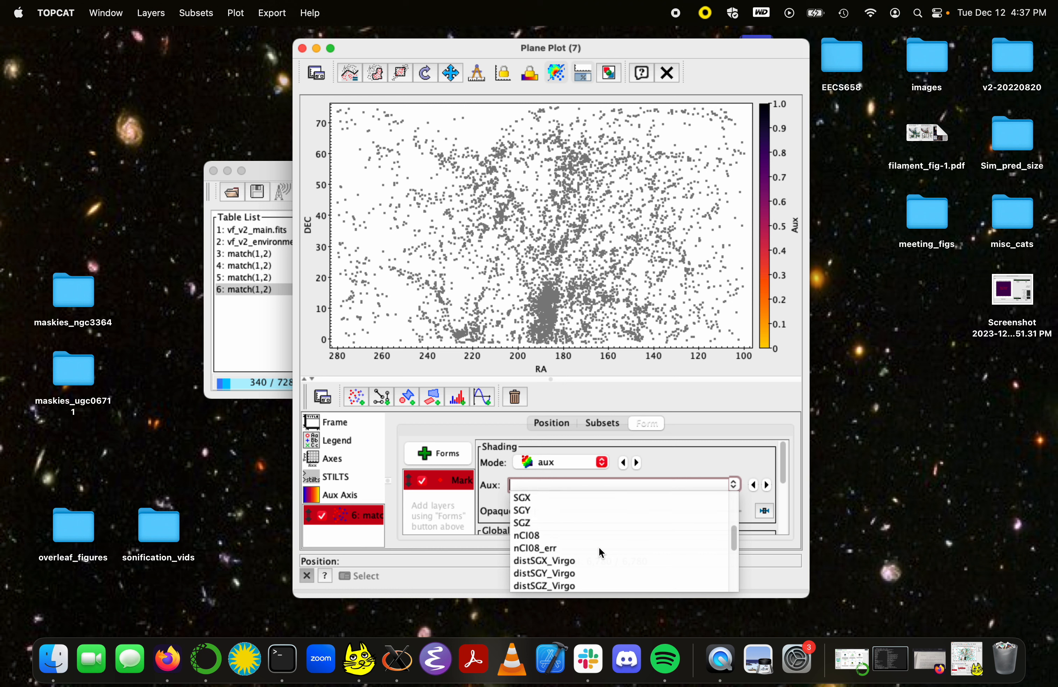
{"action": "scroll", "coordinate": [599, 548], "scroll_direction": "down", "scroll_amount": 1}
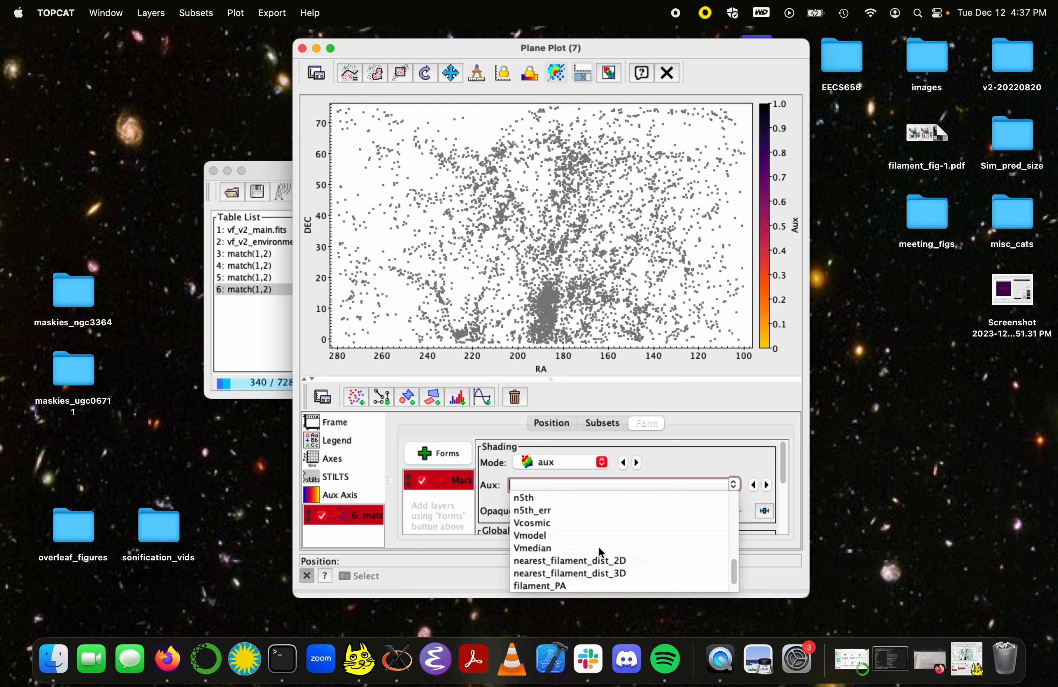
{"action": "left_click", "coordinate": [574, 526]}
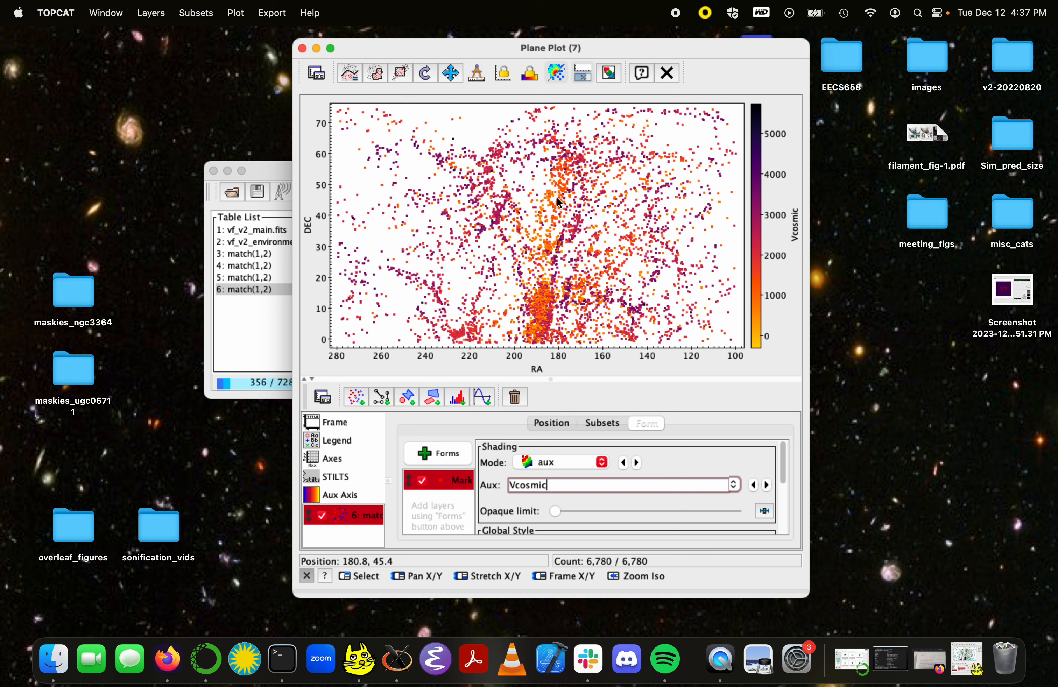
Step: Try open circles of size 2 as the plot markers
{"action": "scroll", "coordinate": [491, 514], "scroll_direction": "down", "scroll_amount": 3}
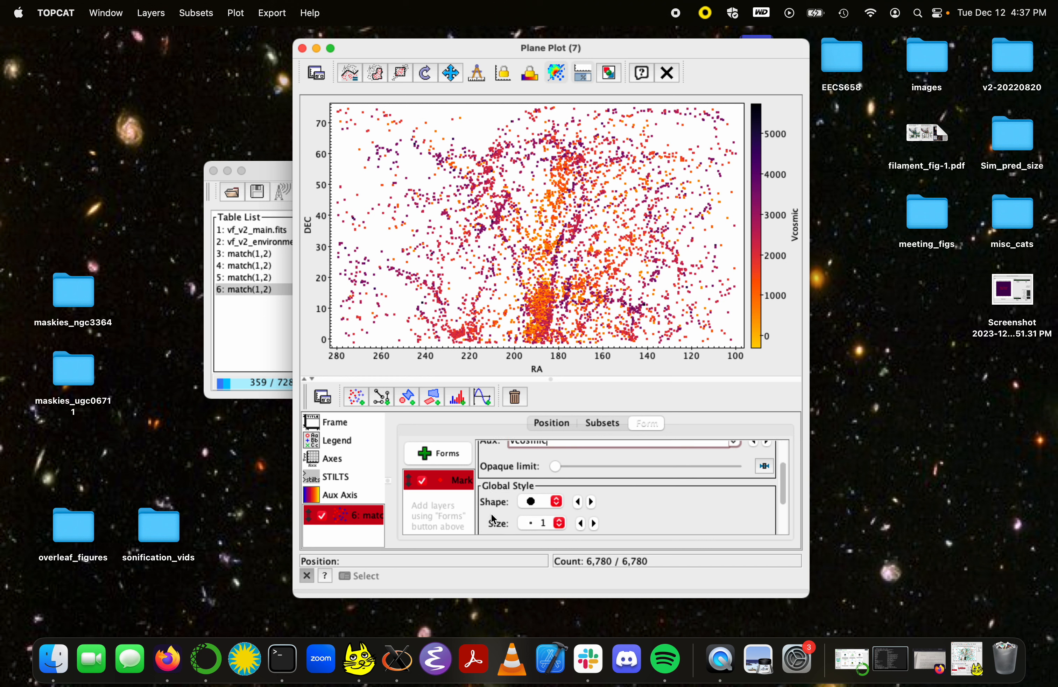
{"action": "scroll", "coordinate": [492, 513], "scroll_direction": "down", "scroll_amount": 3}
{"action": "scroll", "coordinate": [491, 513], "scroll_direction": "up", "scroll_amount": 3}
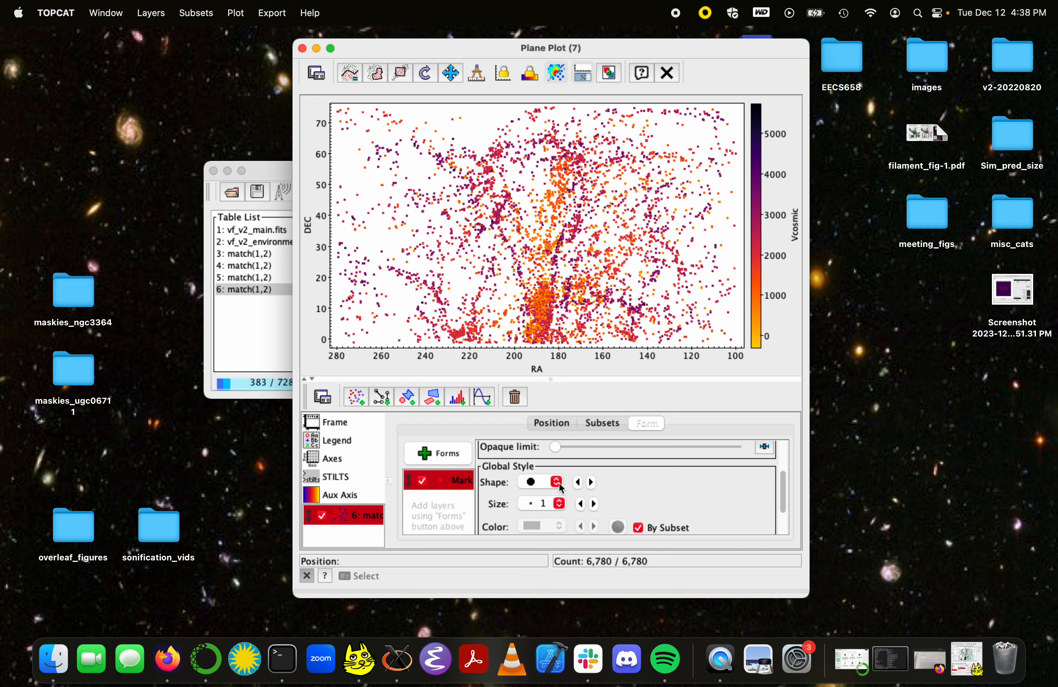
{"action": "left_click", "coordinate": [542, 482]}
{"action": "left_click", "coordinate": [547, 509]}
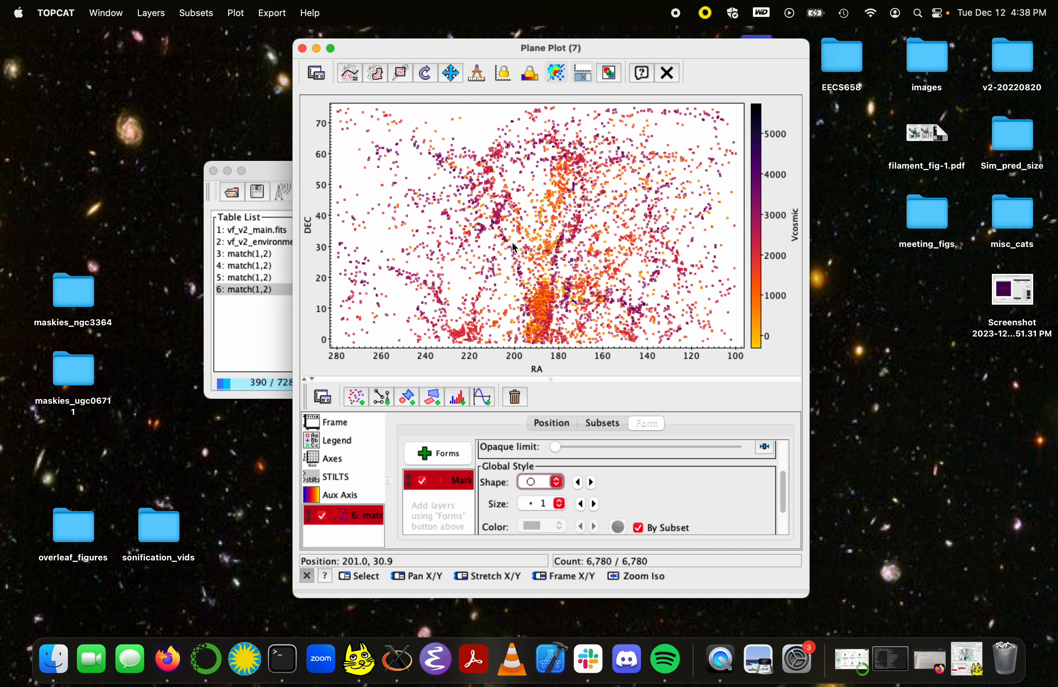
{"action": "left_click", "coordinate": [595, 504]}
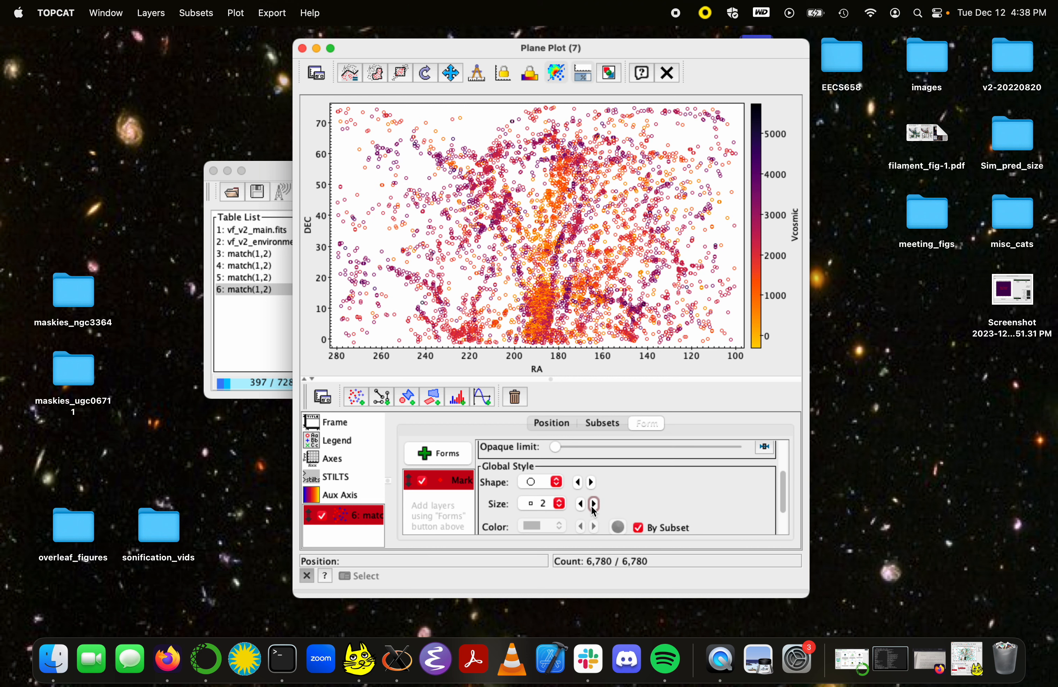
Step: Try different opaque limits for the open-circle markers, along with marker sizes 3 and 1
{"action": "left_click_drag", "start_coordinate": [555, 447], "coordinate": [602, 453]}
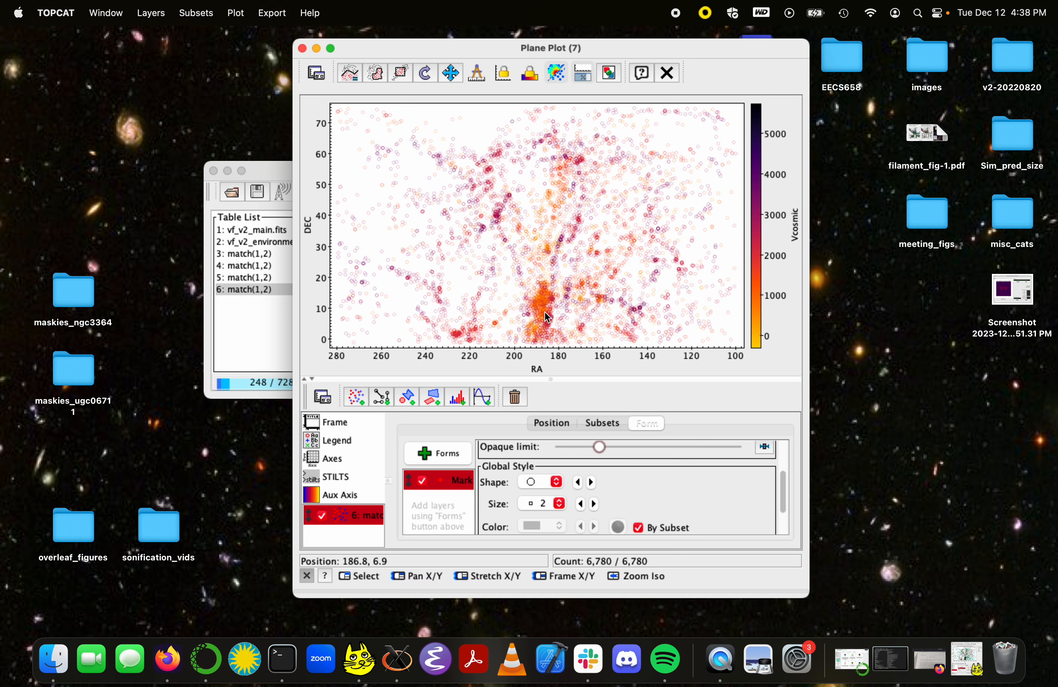
{"action": "left_click_drag", "start_coordinate": [599, 445], "coordinate": [576, 450]}
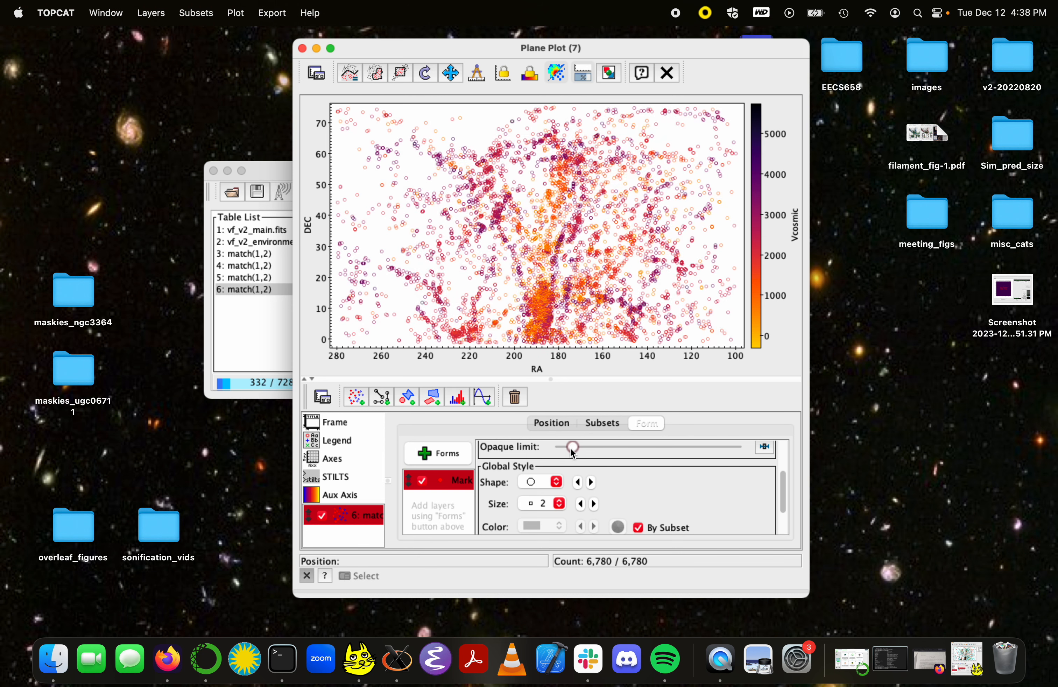
{"action": "left_click", "coordinate": [594, 505]}
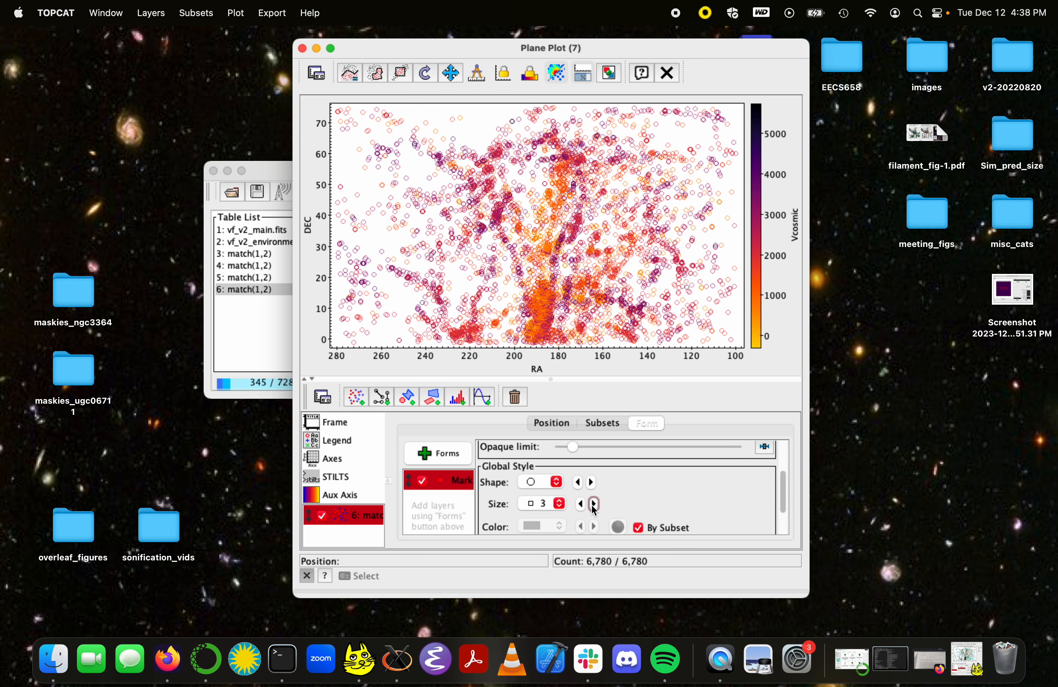
{"action": "left_click", "coordinate": [582, 505]}
{"action": "left_click", "coordinate": [582, 504]}
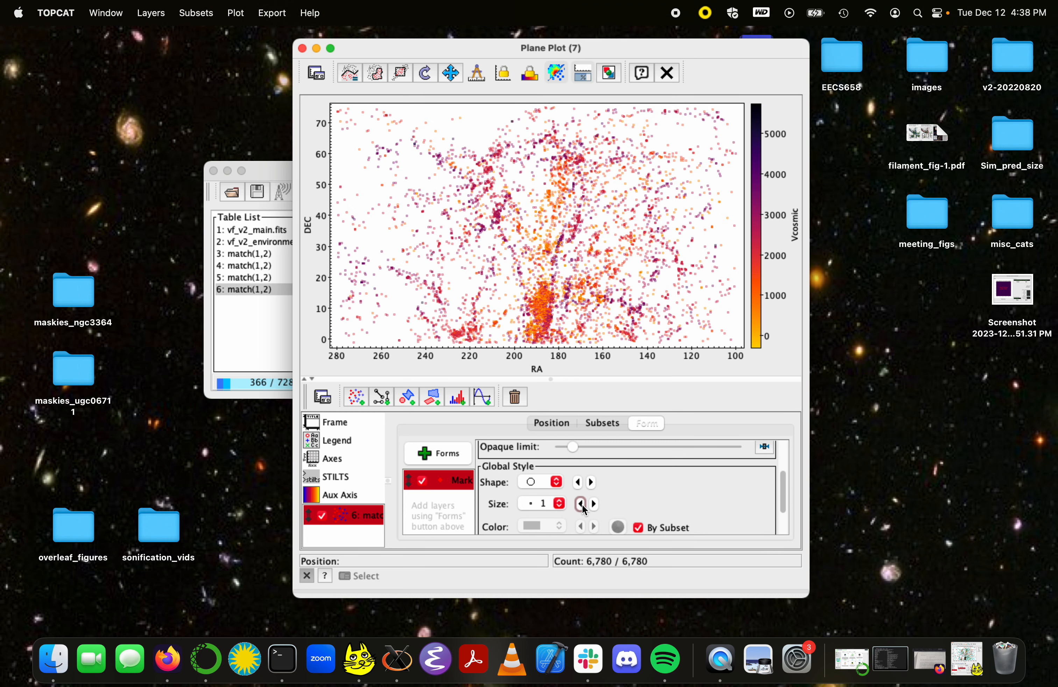
Step: Style the markers as filled circles of size 2 and raise their opaque limit slightly
{"action": "left_click", "coordinate": [556, 482]}
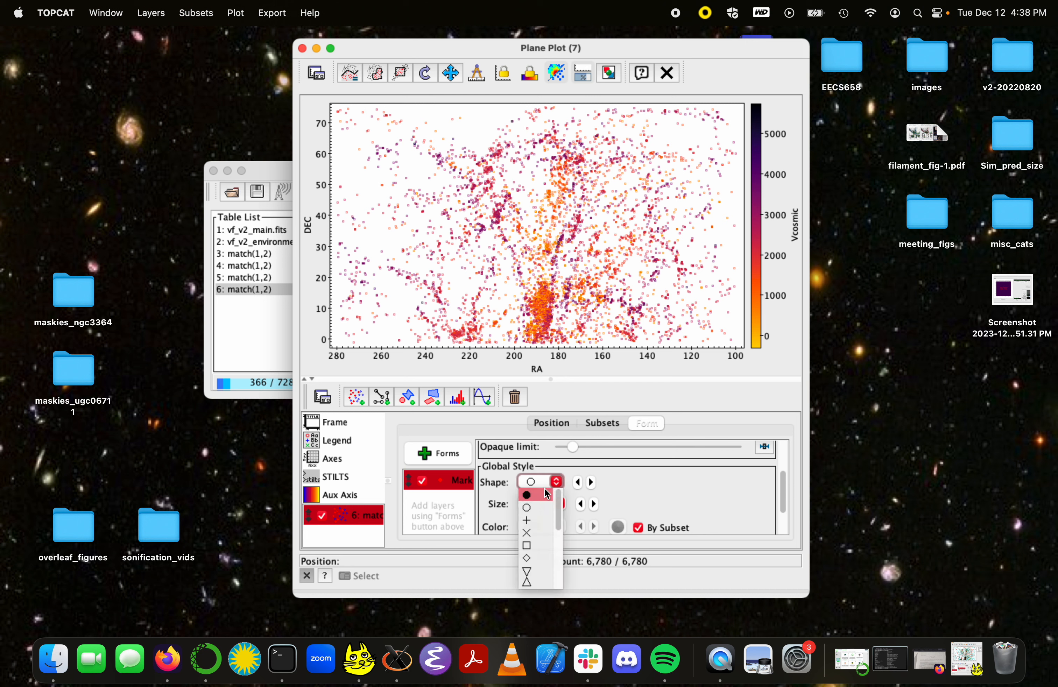
{"action": "left_click", "coordinate": [531, 495]}
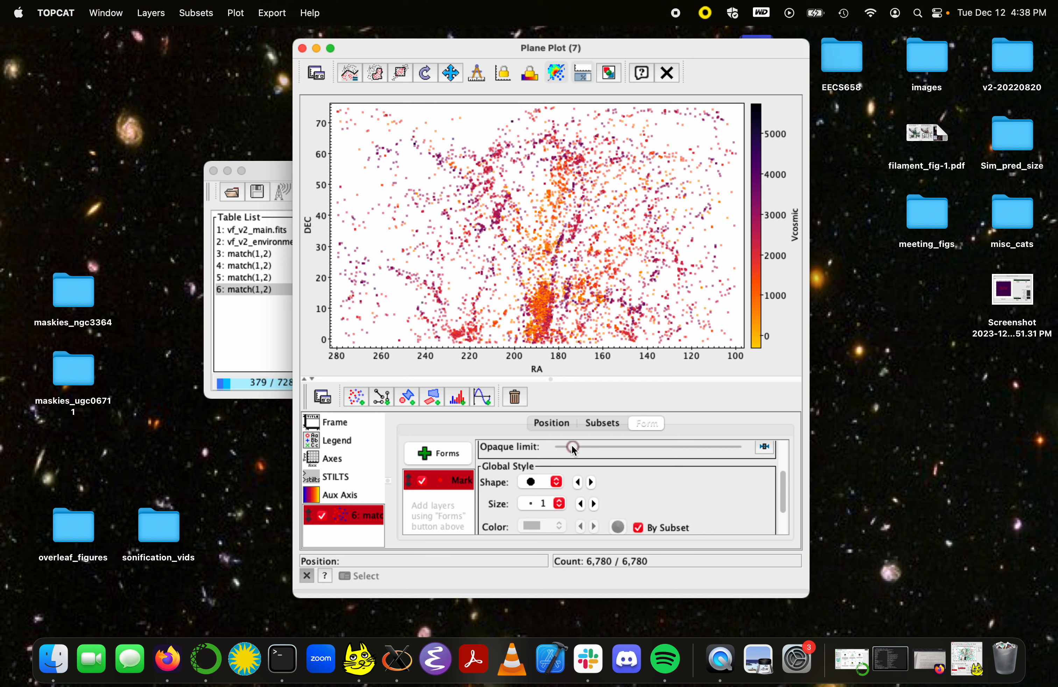
{"action": "left_click_drag", "start_coordinate": [572, 445], "coordinate": [578, 445]}
{"action": "left_click", "coordinate": [581, 506]}
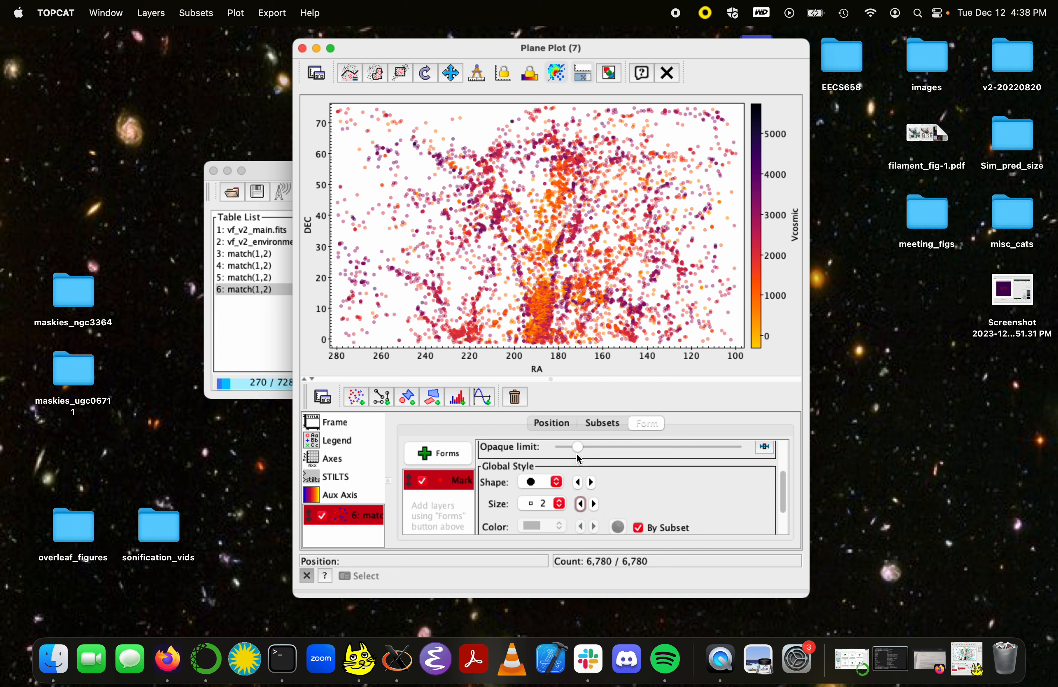
Step: Raise the opaque limit of the matched layer's markers a little further to make the points more transparent
{"action": "left_click_drag", "start_coordinate": [579, 447], "coordinate": [595, 448]}
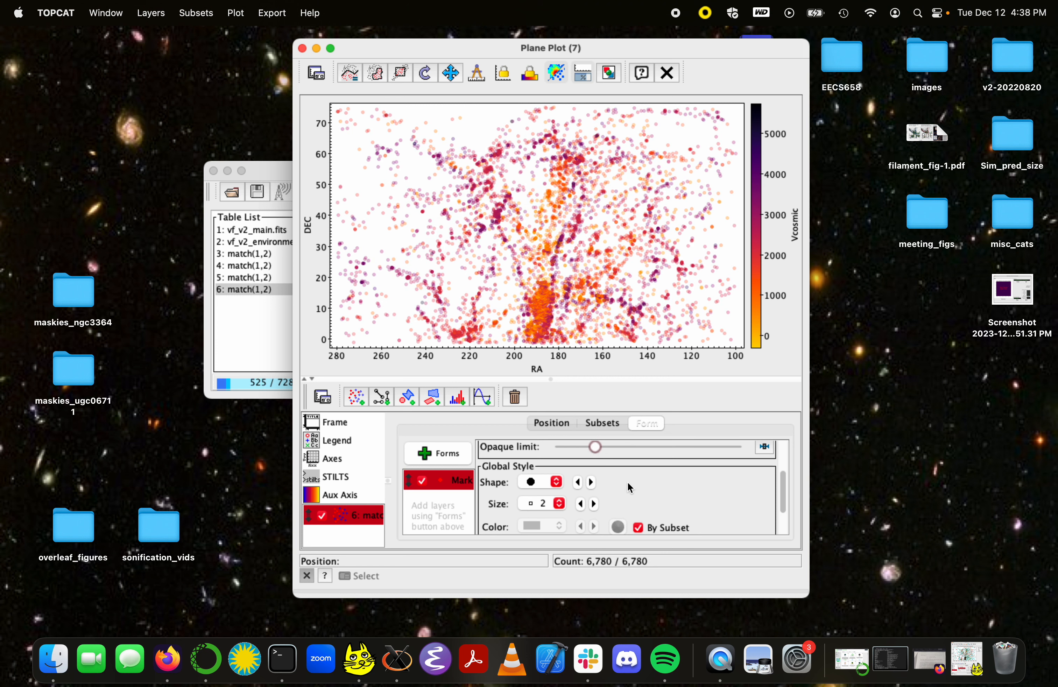
{"action": "scroll", "coordinate": [554, 470], "scroll_direction": "down", "scroll_amount": 3}
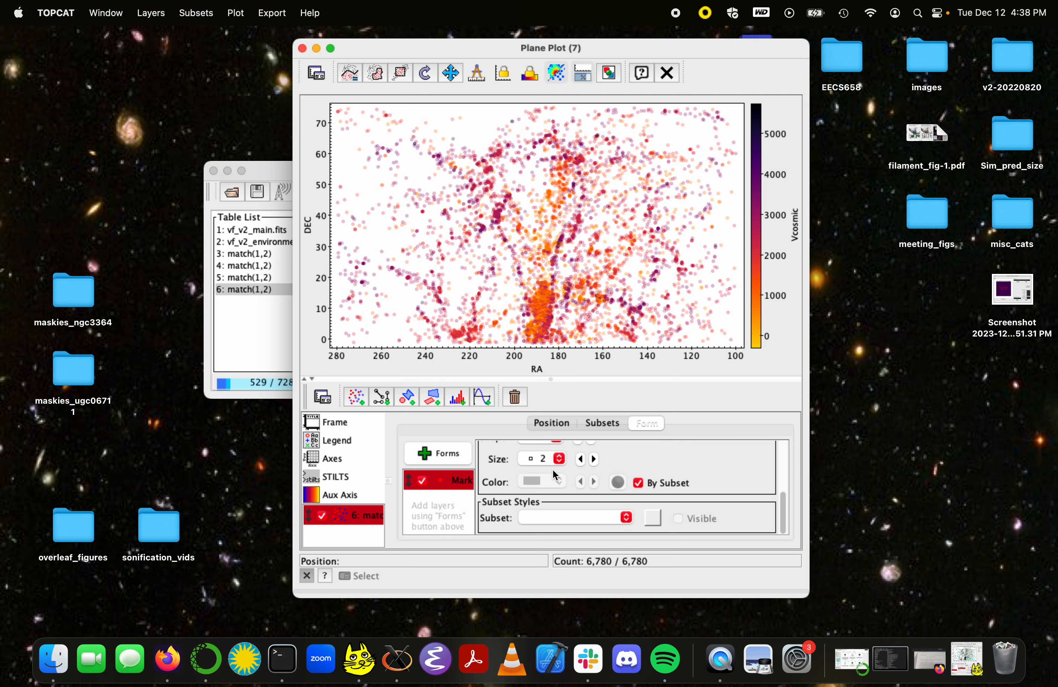
{"action": "scroll", "coordinate": [553, 470], "scroll_direction": "up", "scroll_amount": 5}
Step: Switch the aux axis shader to Viridis and override the default shader clip, trimming both ends of the colour ramp
{"action": "left_click", "coordinate": [344, 495]}
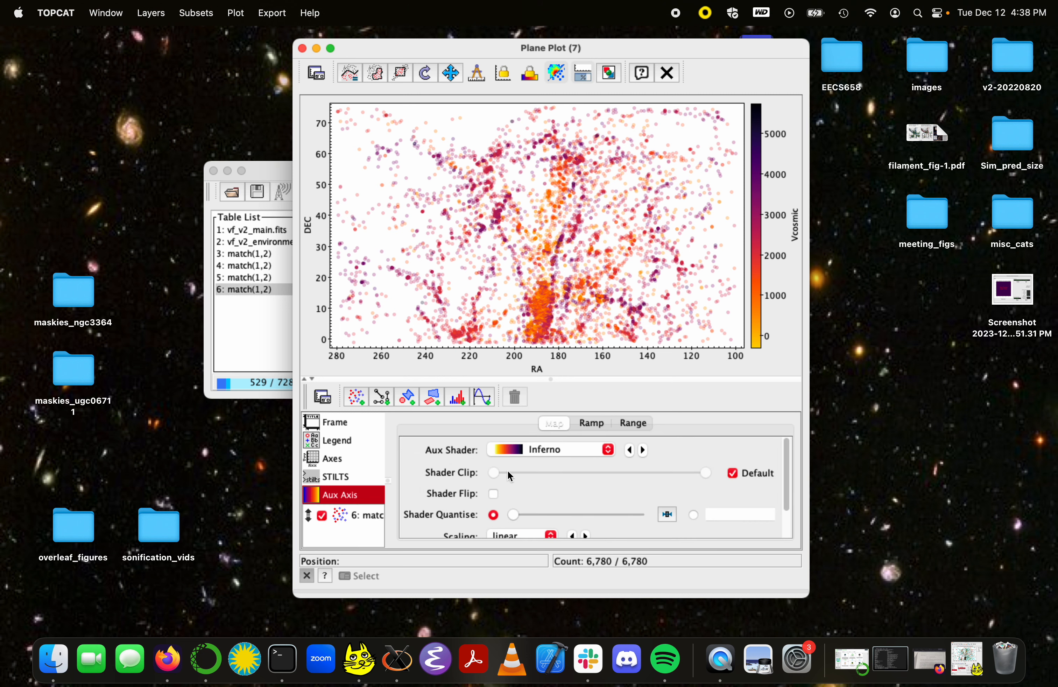
{"action": "left_click", "coordinate": [591, 450]}
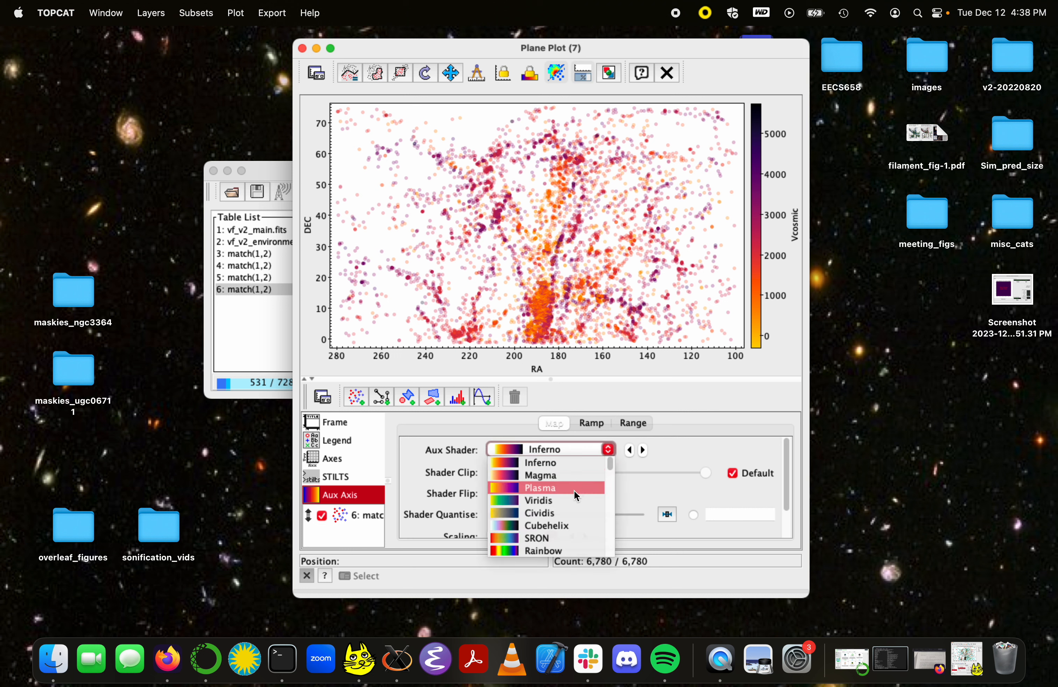
{"action": "left_click", "coordinate": [571, 500]}
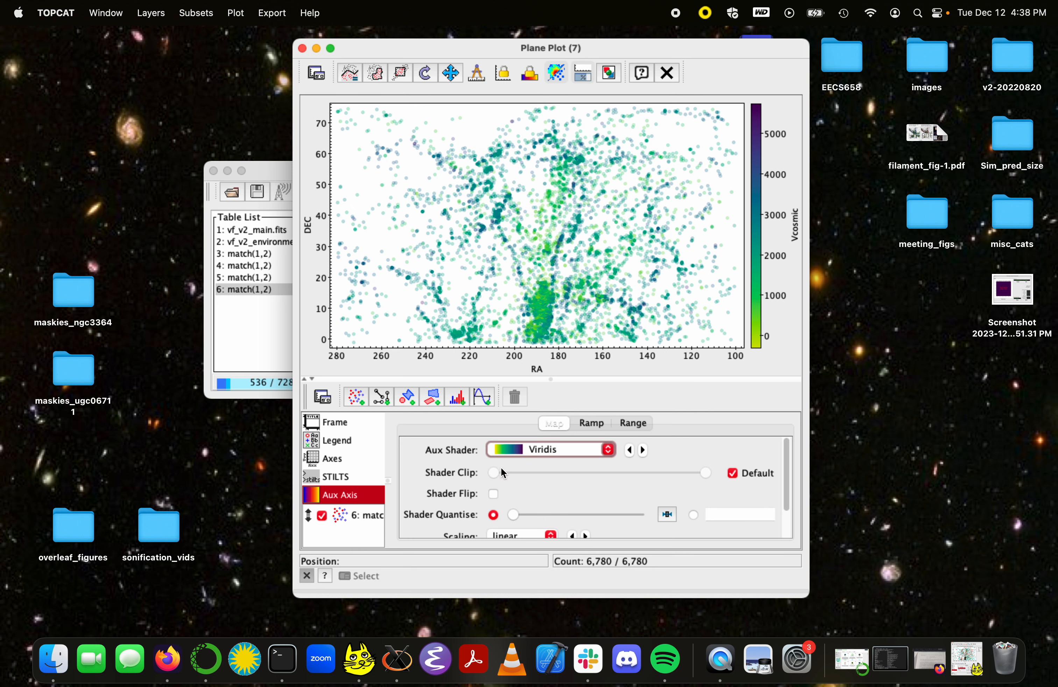
{"action": "left_click", "coordinate": [734, 474]}
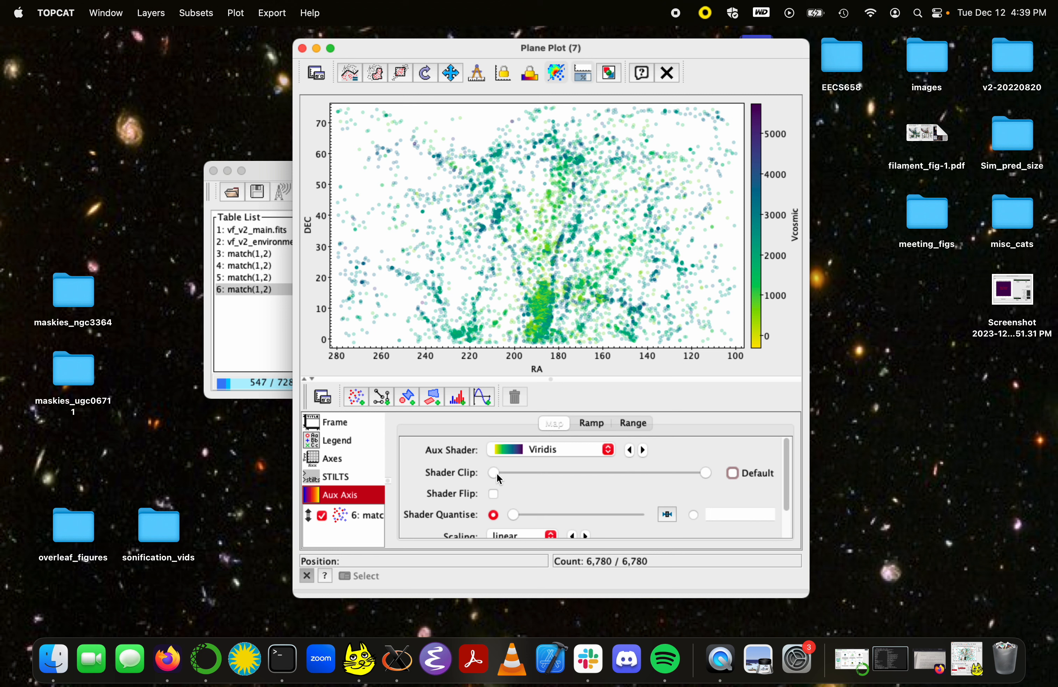
{"action": "left_click_drag", "start_coordinate": [497, 472], "coordinate": [547, 477]}
{"action": "left_click_drag", "start_coordinate": [702, 469], "coordinate": [680, 466]}
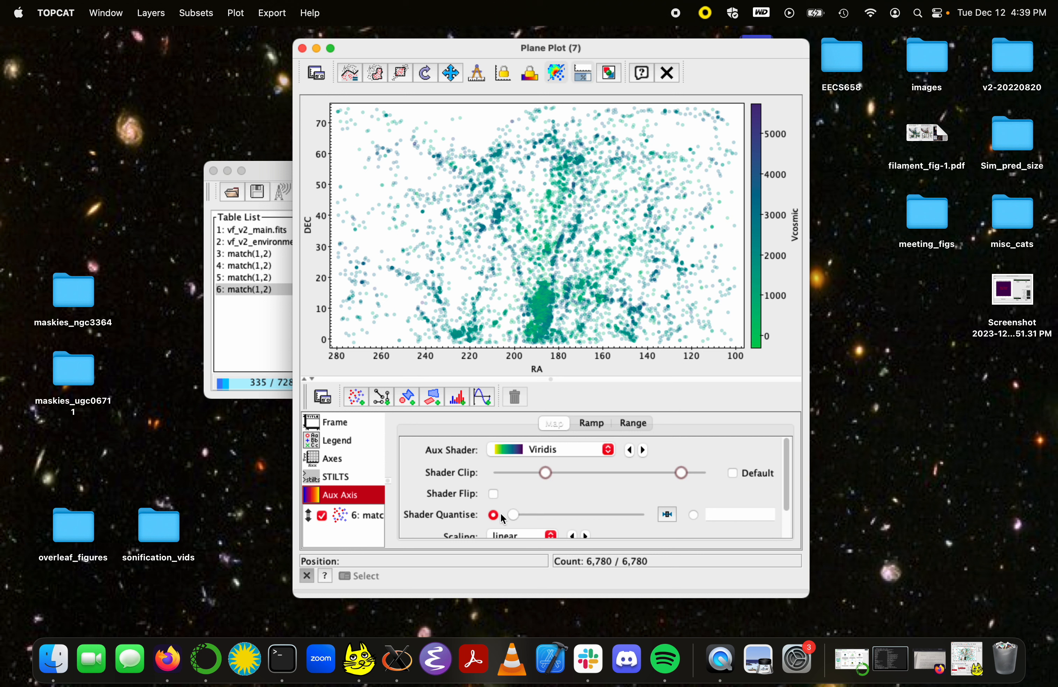
Step: Set the aux axis scaling to histogram and widen the shader clip to about 0.07 at the low end and full range at the high end
{"action": "left_click", "coordinate": [540, 535]}
{"action": "left_click", "coordinate": [520, 548]}
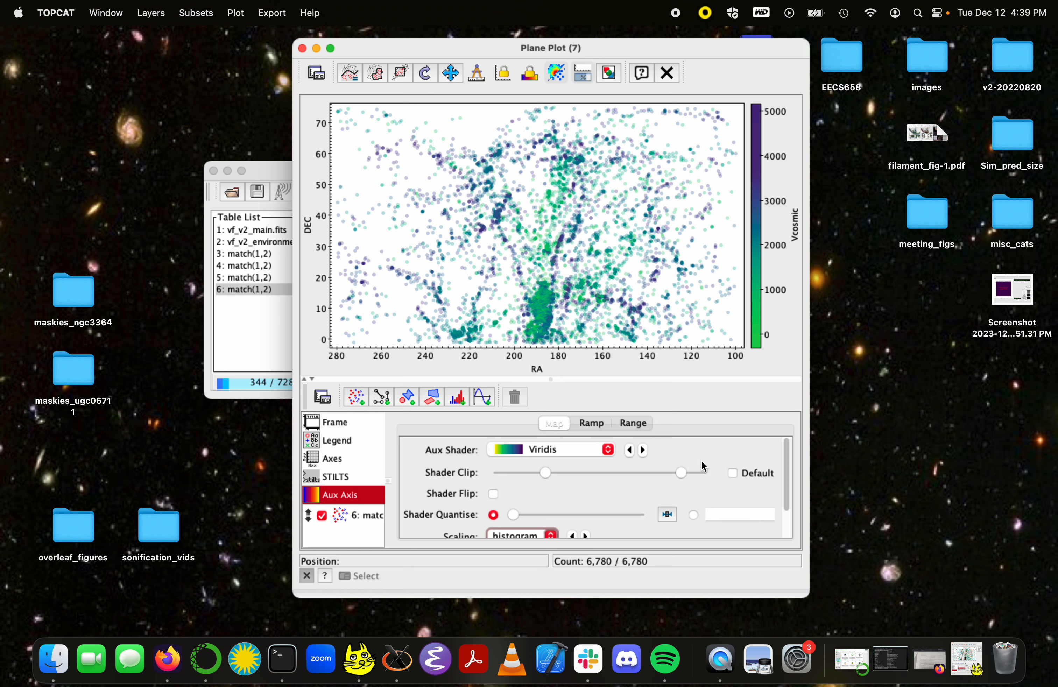
{"action": "left_click_drag", "start_coordinate": [684, 472], "coordinate": [731, 475]}
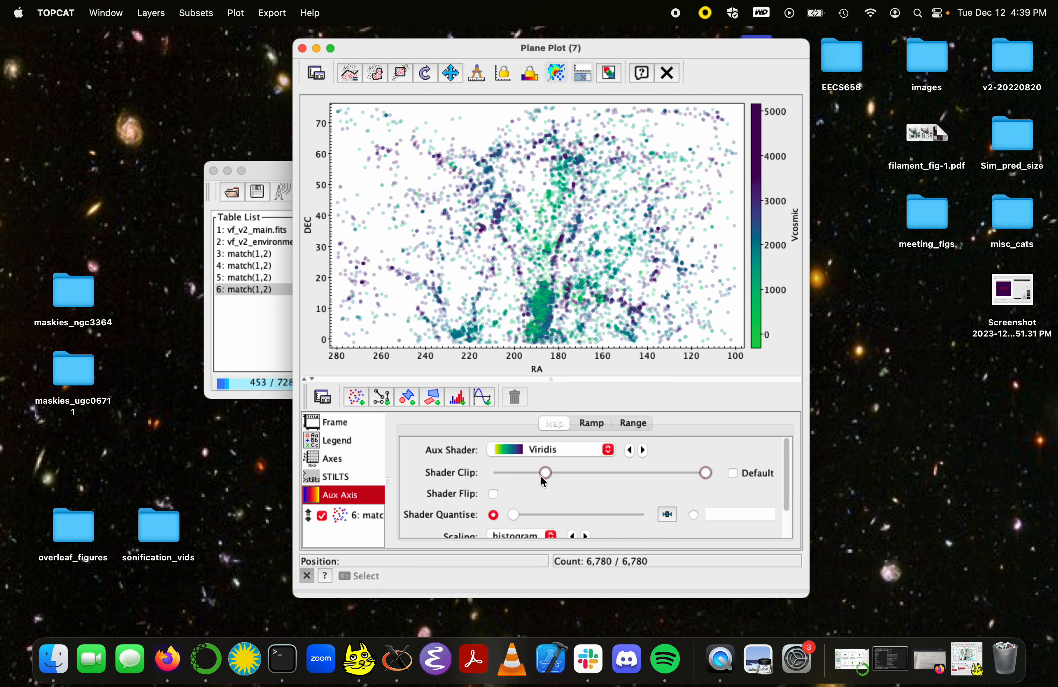
{"action": "left_click_drag", "start_coordinate": [542, 476], "coordinate": [508, 474]}
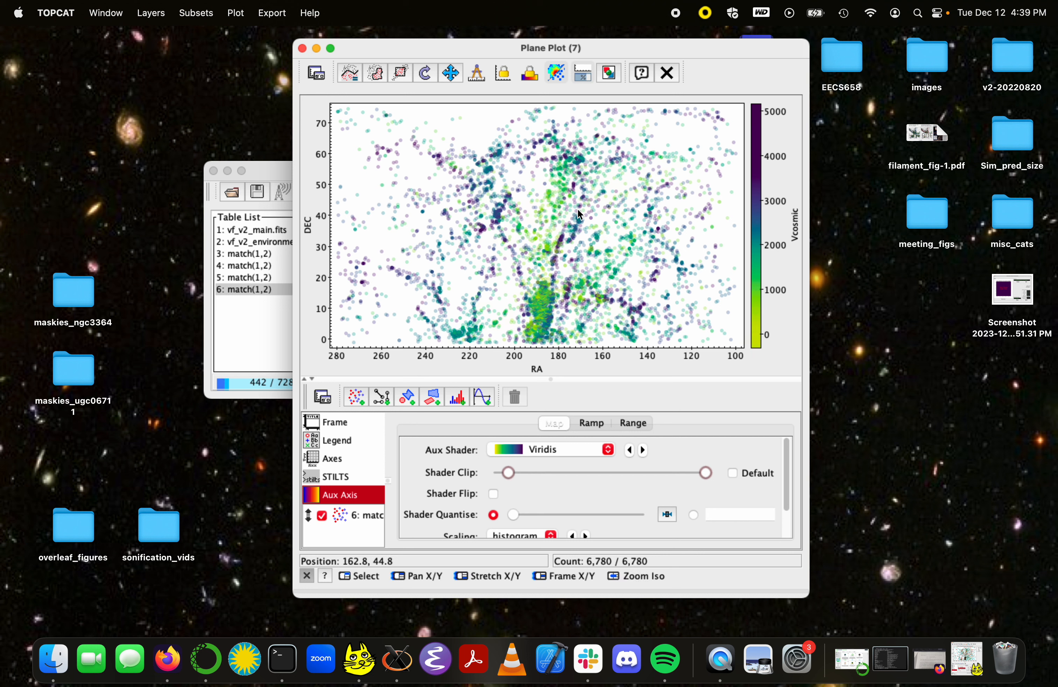
Step: Give the plot frame the title "Title"
{"action": "left_click", "coordinate": [331, 424]}
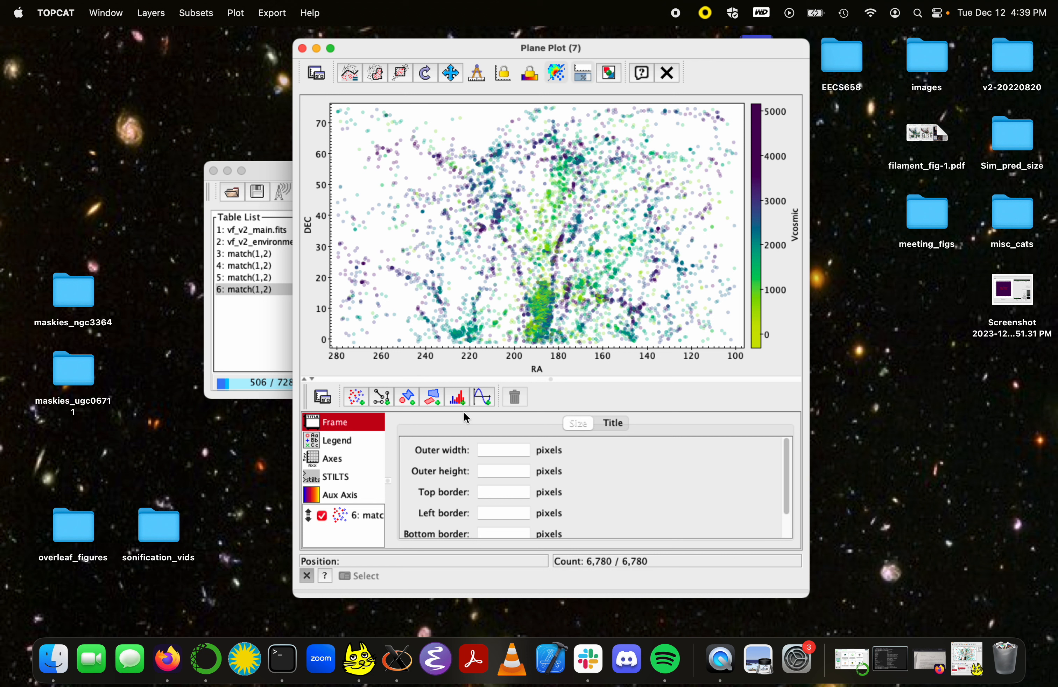
{"action": "left_click", "coordinate": [617, 423]}
{"action": "left_click", "coordinate": [612, 449]}
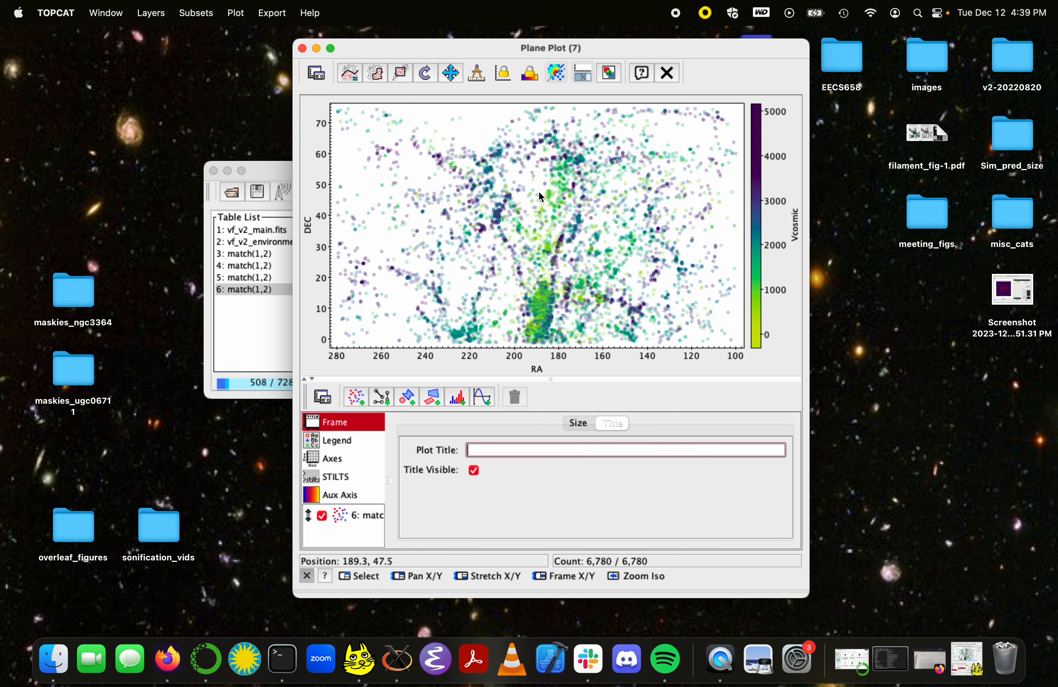
{"action": "type", "text": "Title"}
{"action": "key", "text": "Return"}
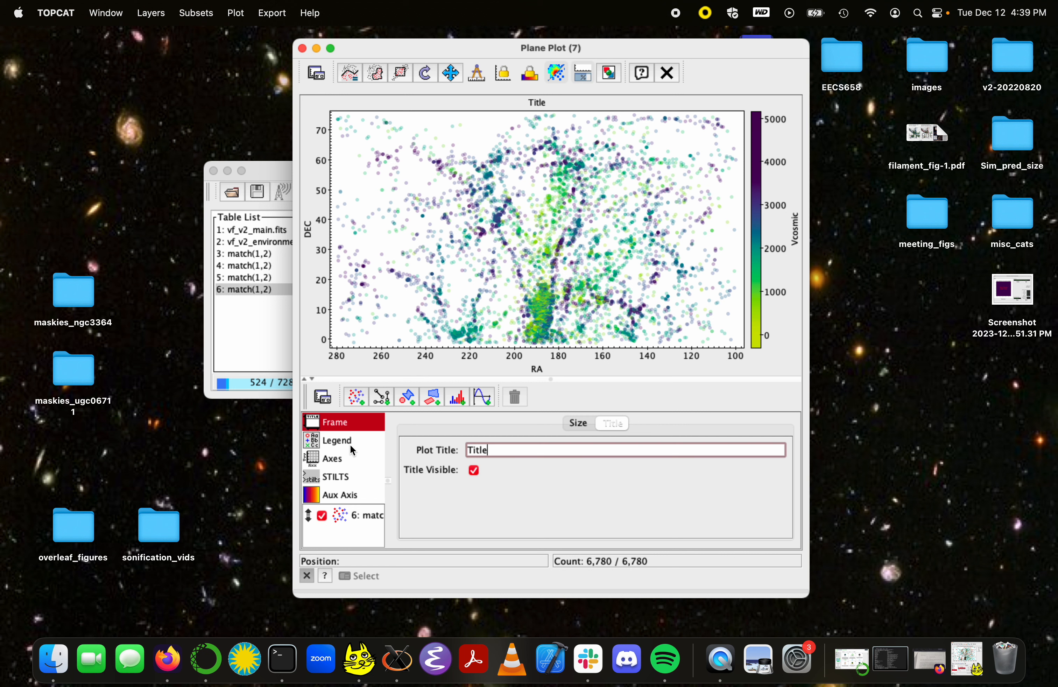
Step: Increase the font size of the plot's axes to 14
{"action": "left_click", "coordinate": [348, 458]}
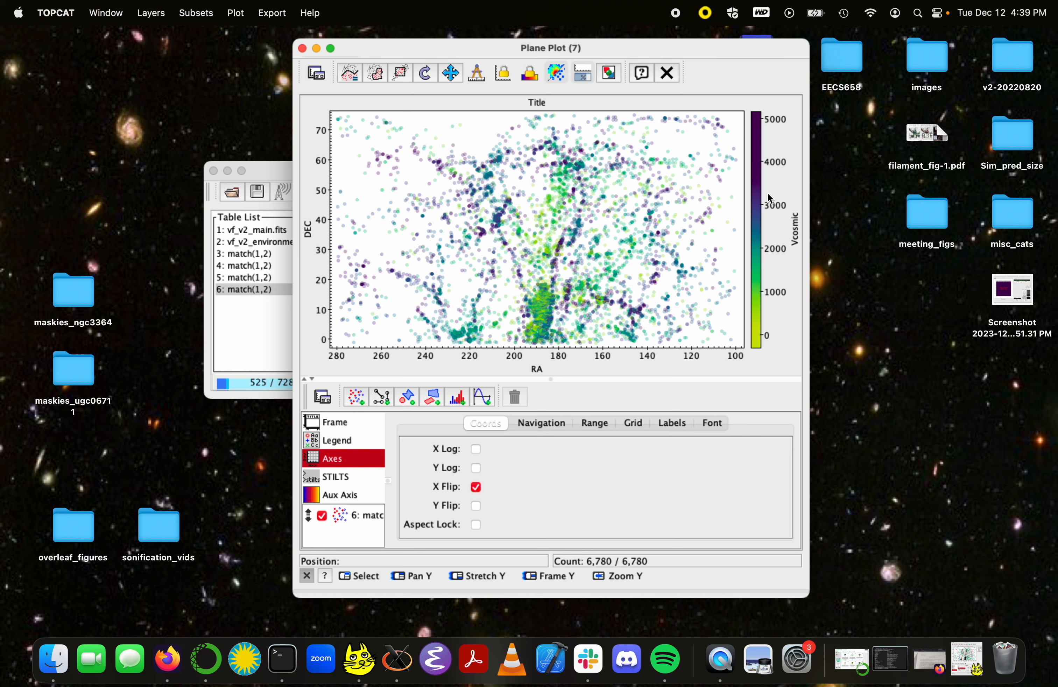
{"action": "left_click", "coordinate": [710, 430]}
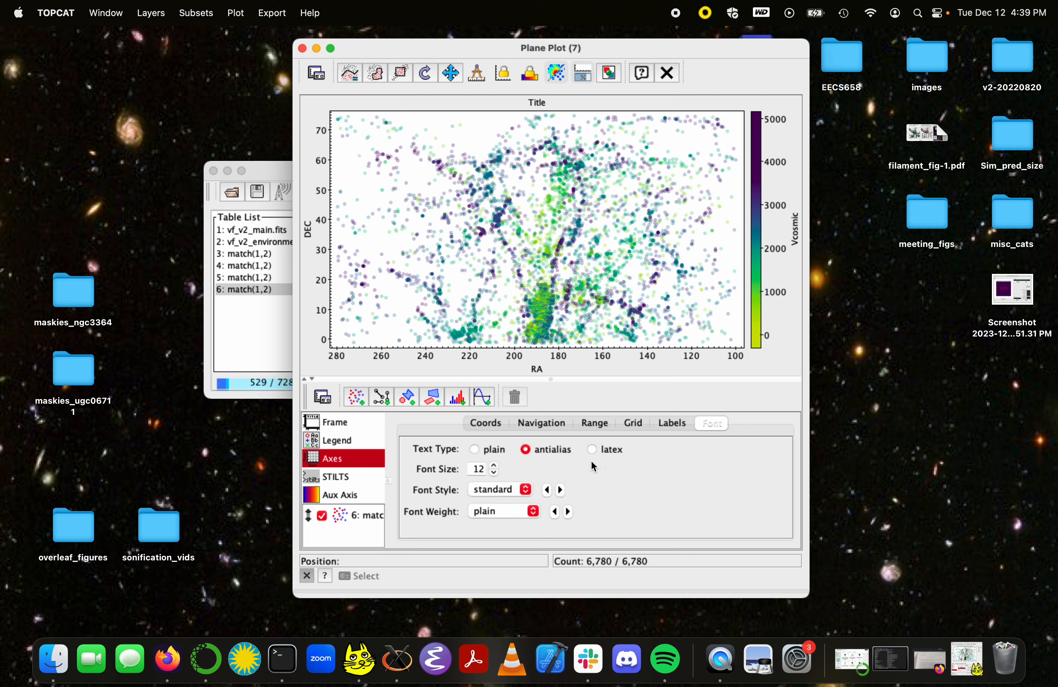
{"action": "left_click", "coordinate": [494, 466]}
{"action": "left_click", "coordinate": [494, 466]}
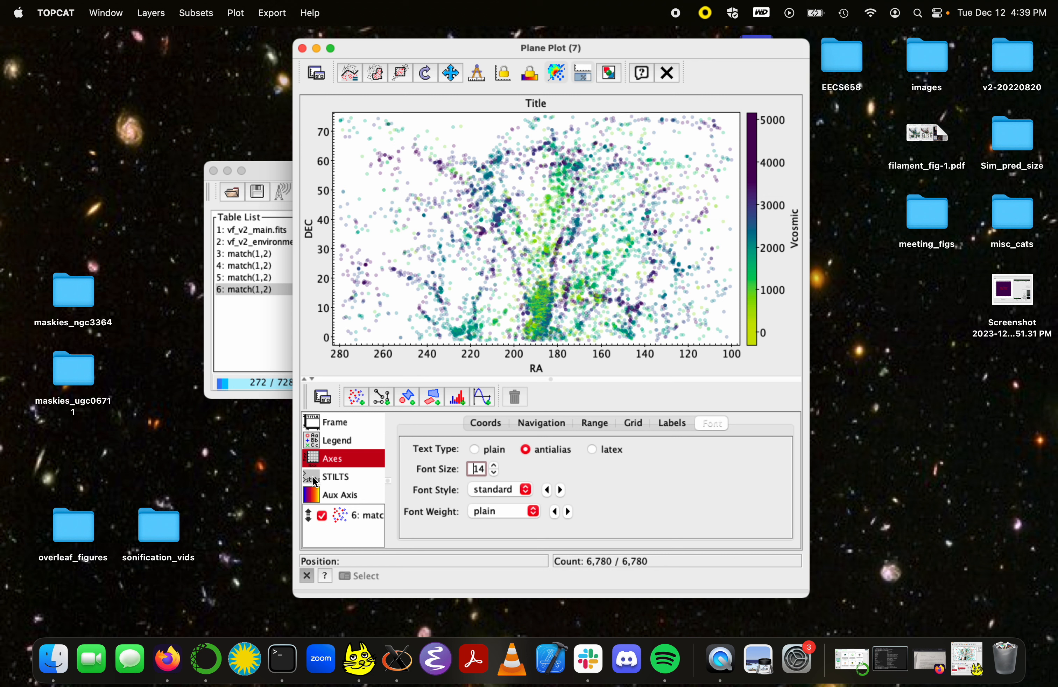
{"action": "left_click", "coordinate": [337, 477]}
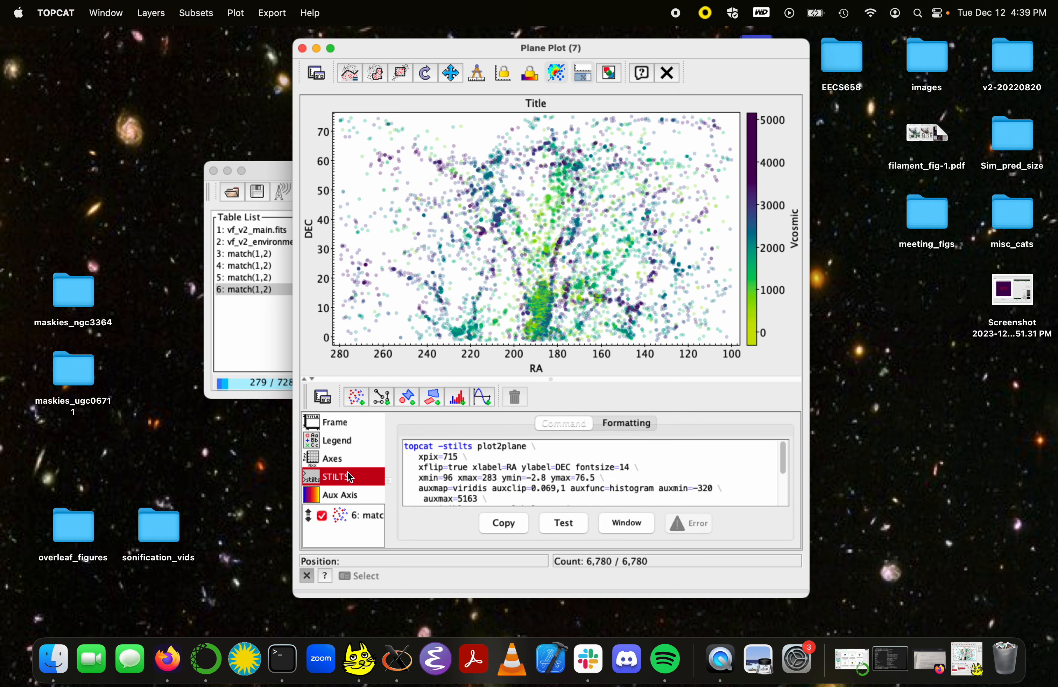
{"action": "left_click", "coordinate": [351, 460]}
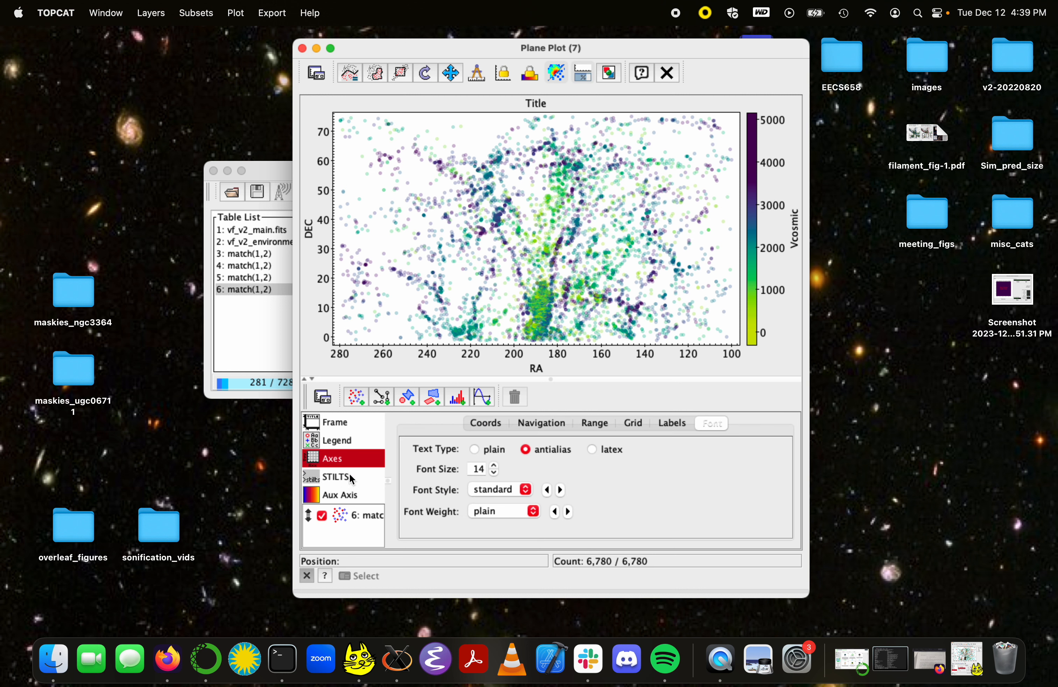
{"action": "left_click", "coordinate": [347, 491]}
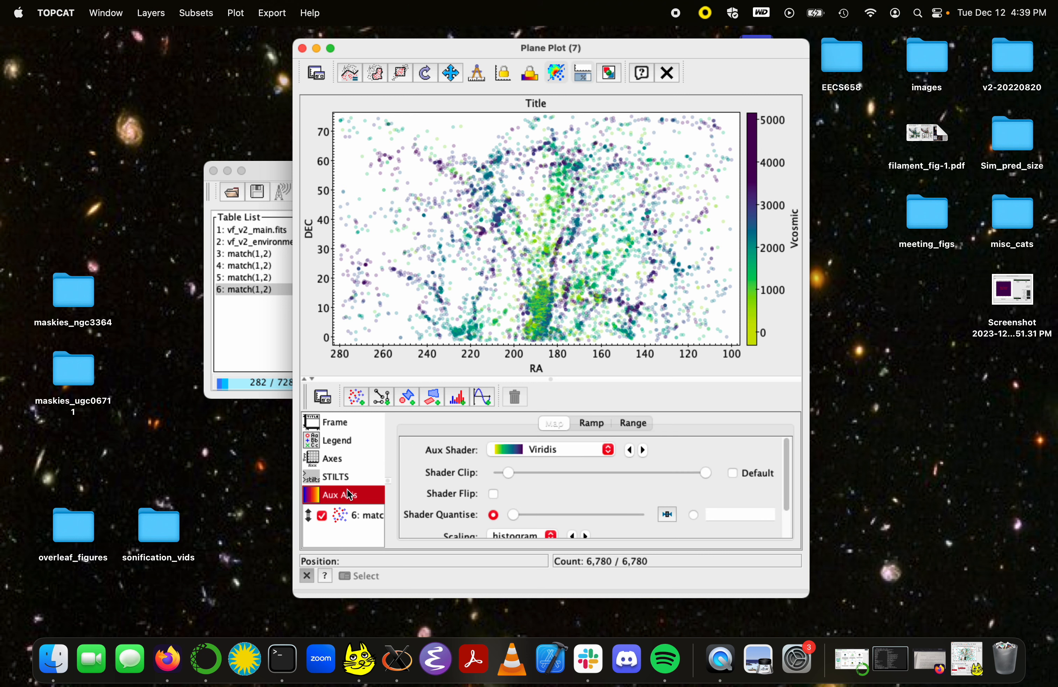
{"action": "left_click", "coordinate": [368, 460]}
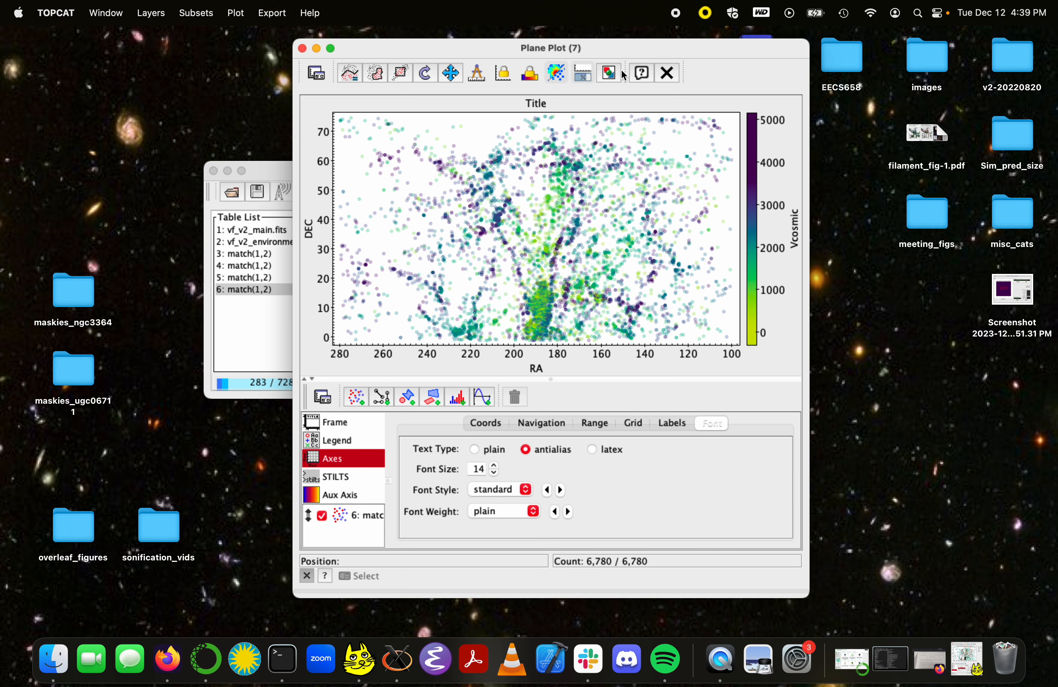
Step: Export the plot to the desktop as myplot2.png and open the exported image
{"action": "left_click", "coordinate": [610, 73]}
{"action": "left_click", "coordinate": [695, 448]}
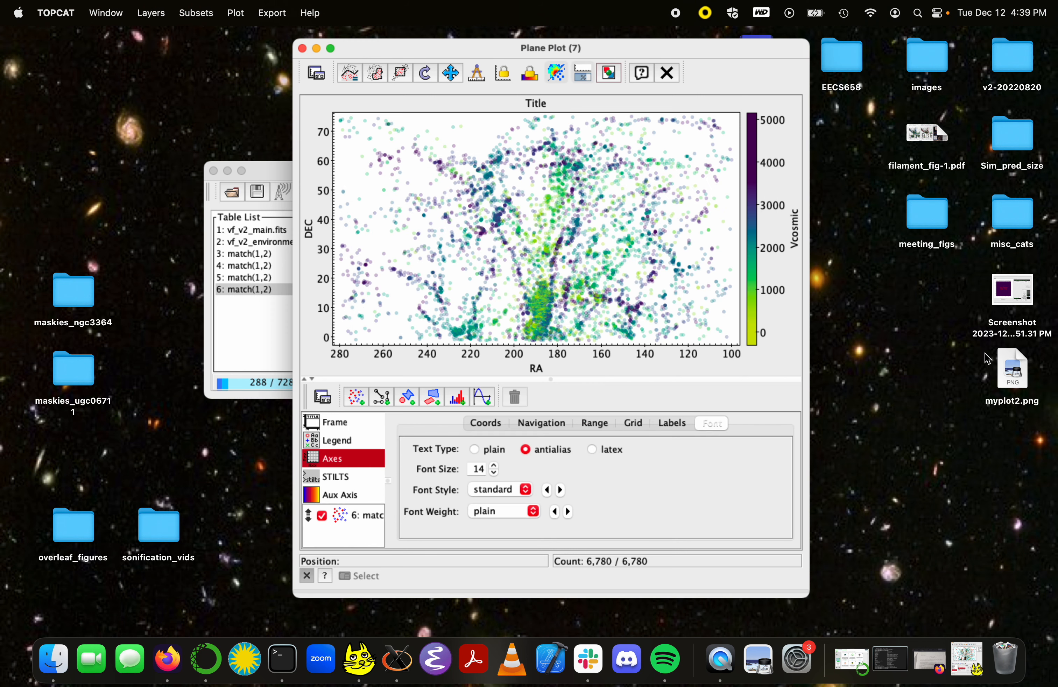
{"action": "left_click", "coordinate": [1021, 372]}
{"action": "double_click", "coordinate": [1021, 372]}
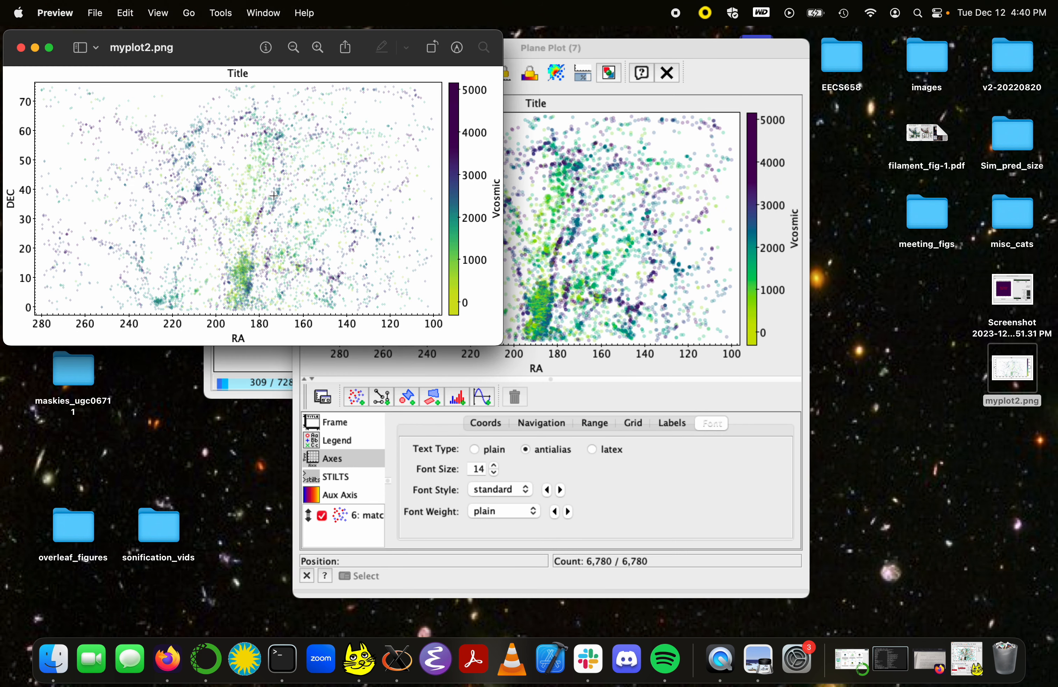
Step: Inspect the exported plot image up close and close its preview
{"action": "scroll", "coordinate": [274, 195], "scroll_direction": "up", "scroll_amount": 5}
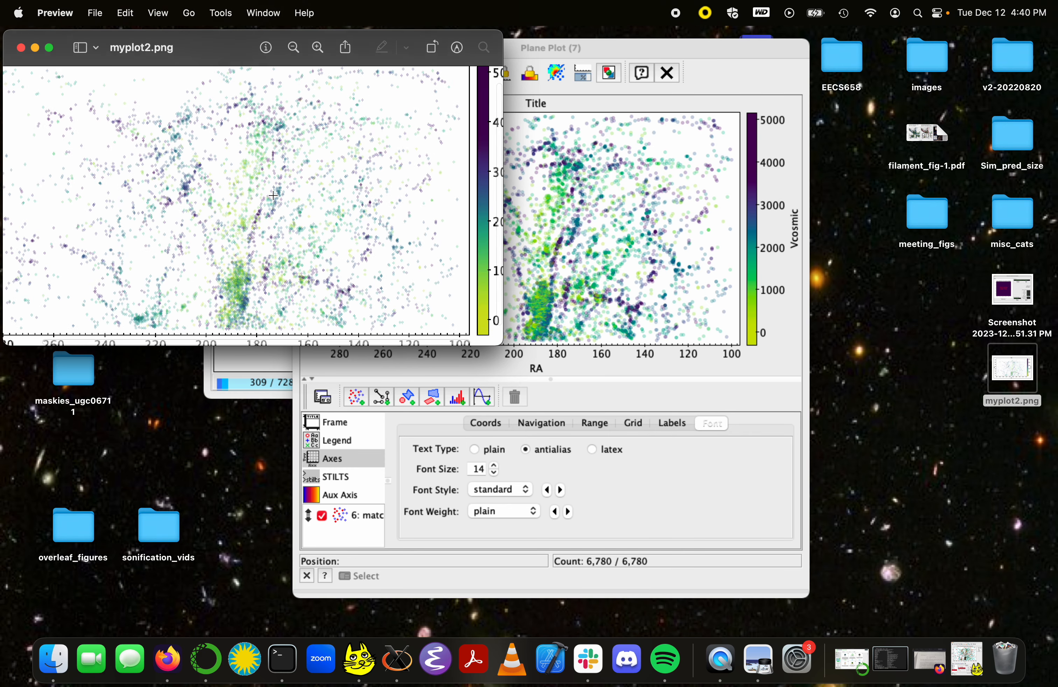
{"action": "scroll", "coordinate": [275, 196], "scroll_direction": "down", "scroll_amount": 5}
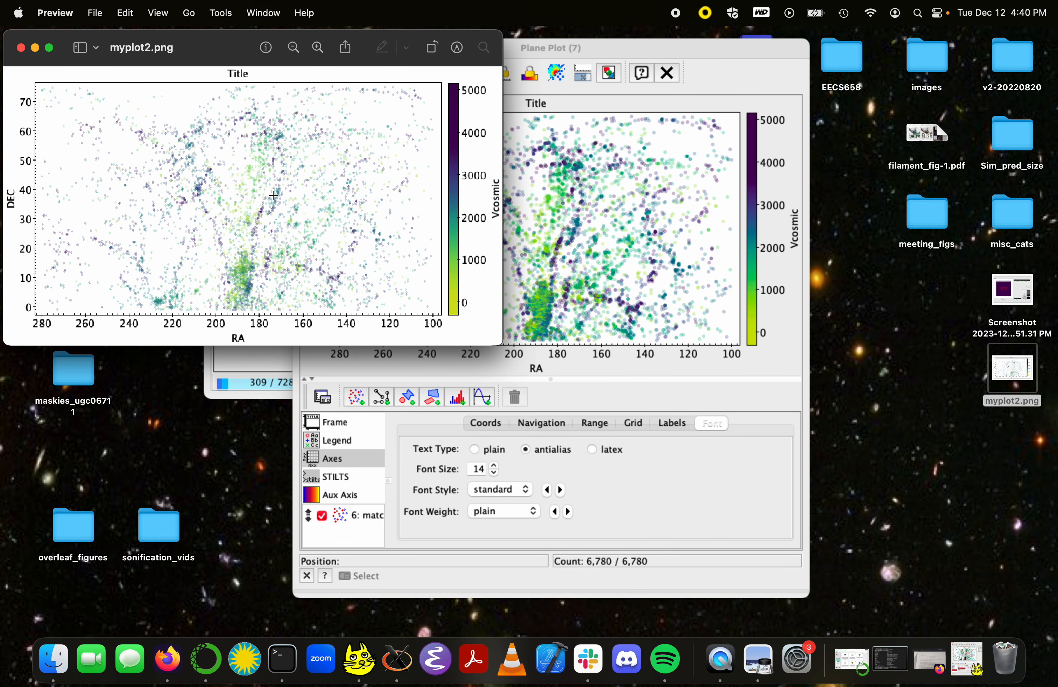
{"action": "left_click", "coordinate": [22, 49]}
{"action": "key", "text": "super+w"}
Step: Move the exported myplot2.png file from the desktop to the trash
{"action": "left_click", "coordinate": [1011, 400]}
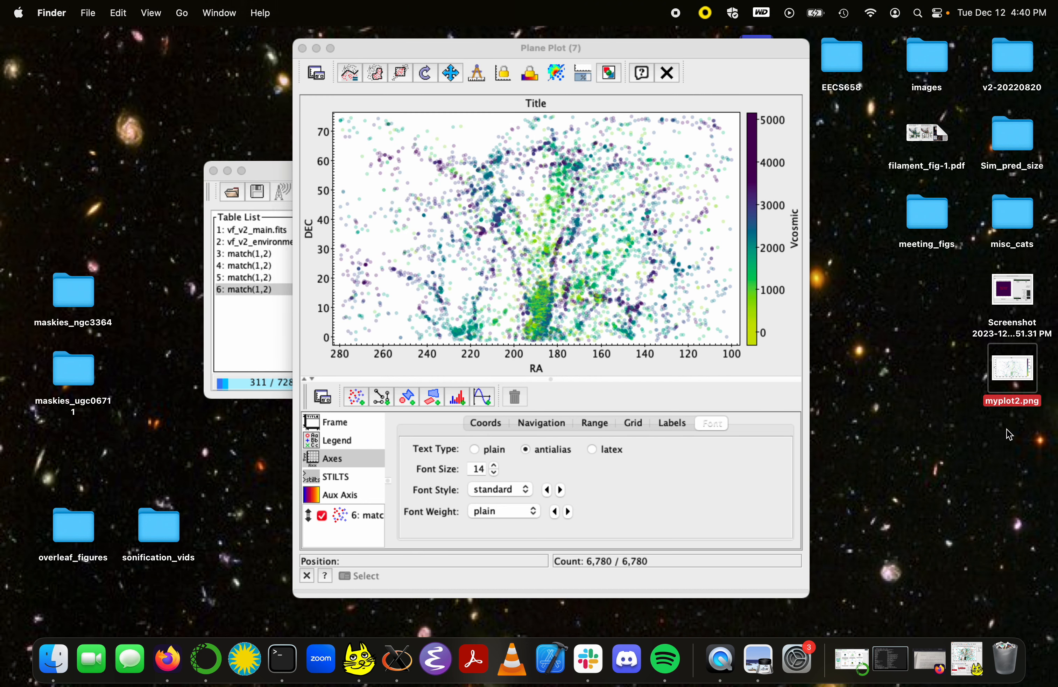
{"action": "right_click", "coordinate": [1010, 375]}
{"action": "left_click", "coordinate": [837, 367]}
{"action": "right_click", "coordinate": [1003, 364]}
{"action": "left_click", "coordinate": [938, 399]}
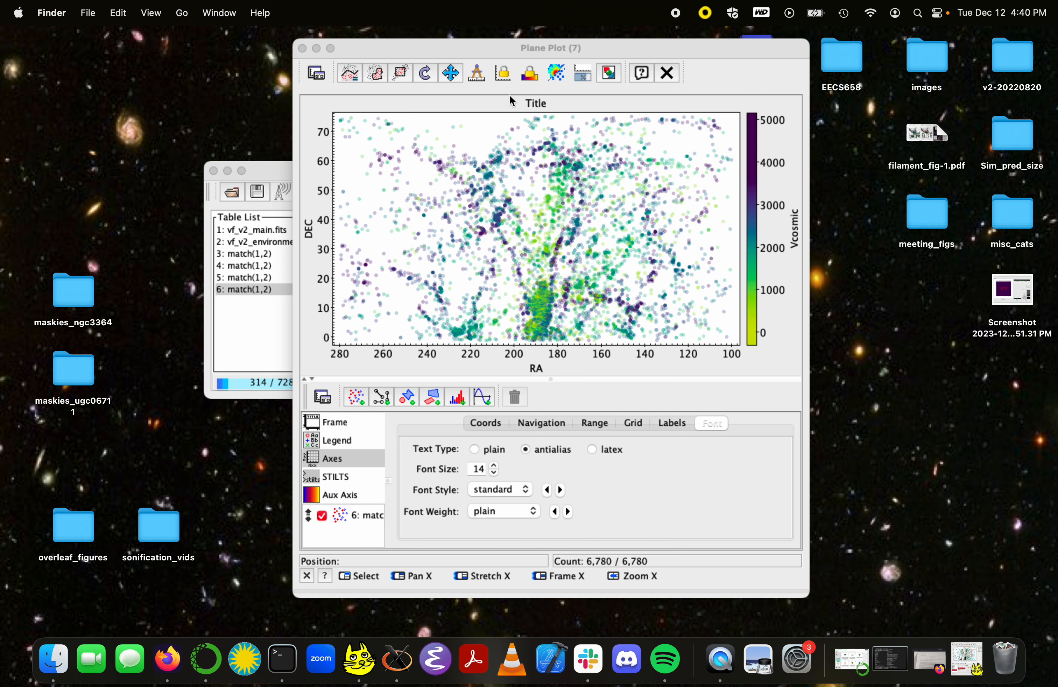
Step: Replace the styled plot with a new plane plot of the match(1,2) table, with its X axis flipped
{"action": "left_click", "coordinate": [303, 48]}
{"action": "left_click", "coordinate": [502, 193]}
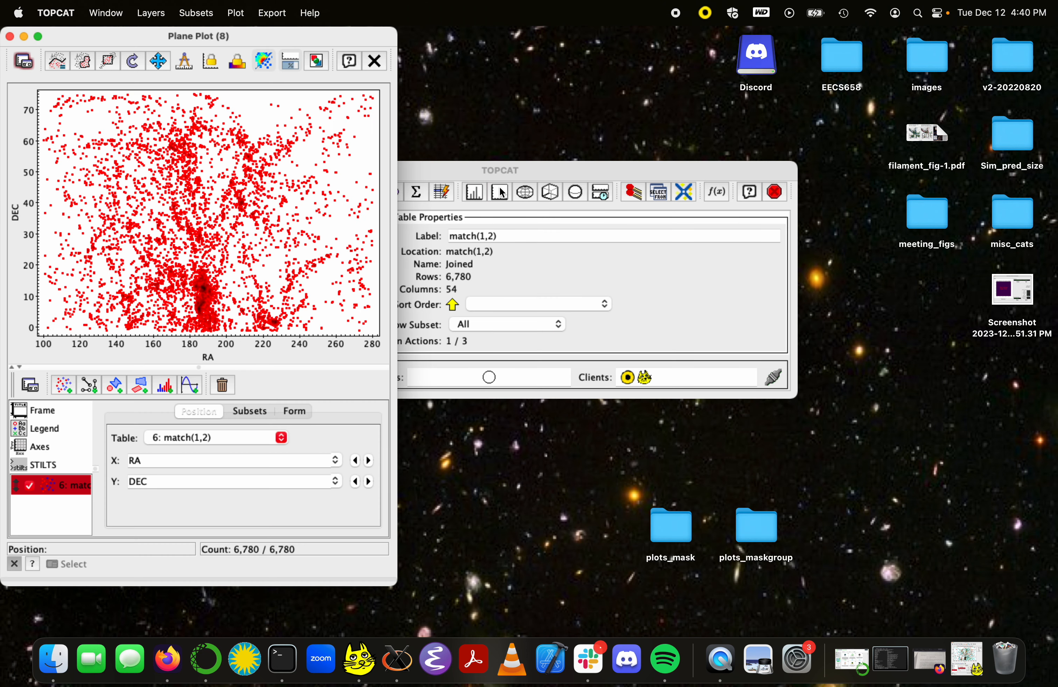
{"action": "left_click_drag", "start_coordinate": [121, 43], "coordinate": [474, 42]}
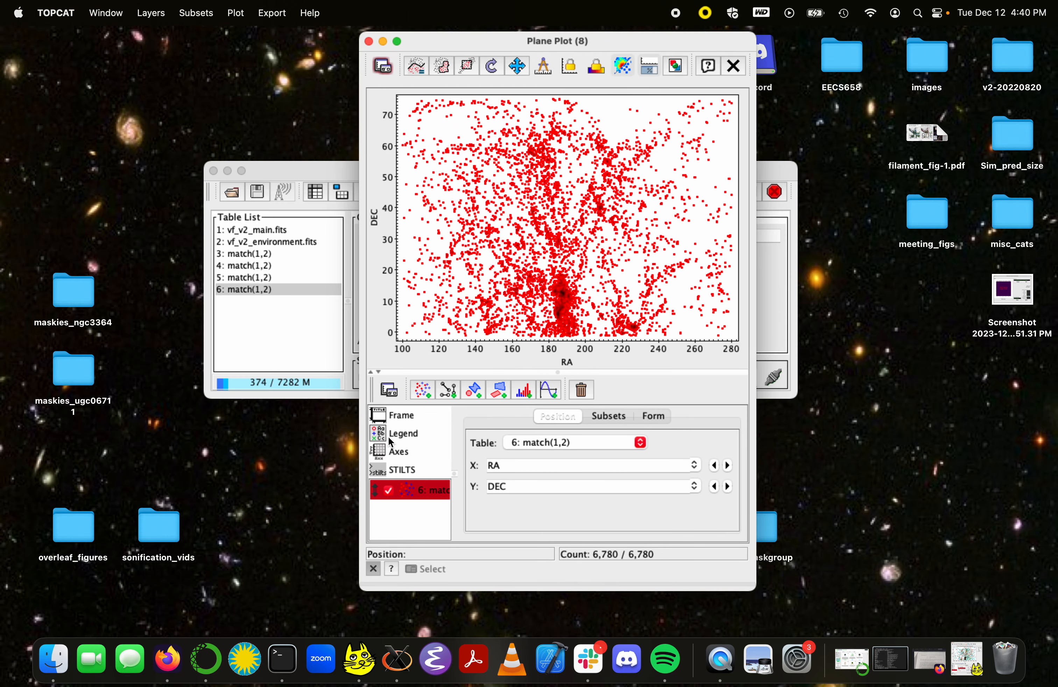
{"action": "left_click", "coordinate": [398, 451]}
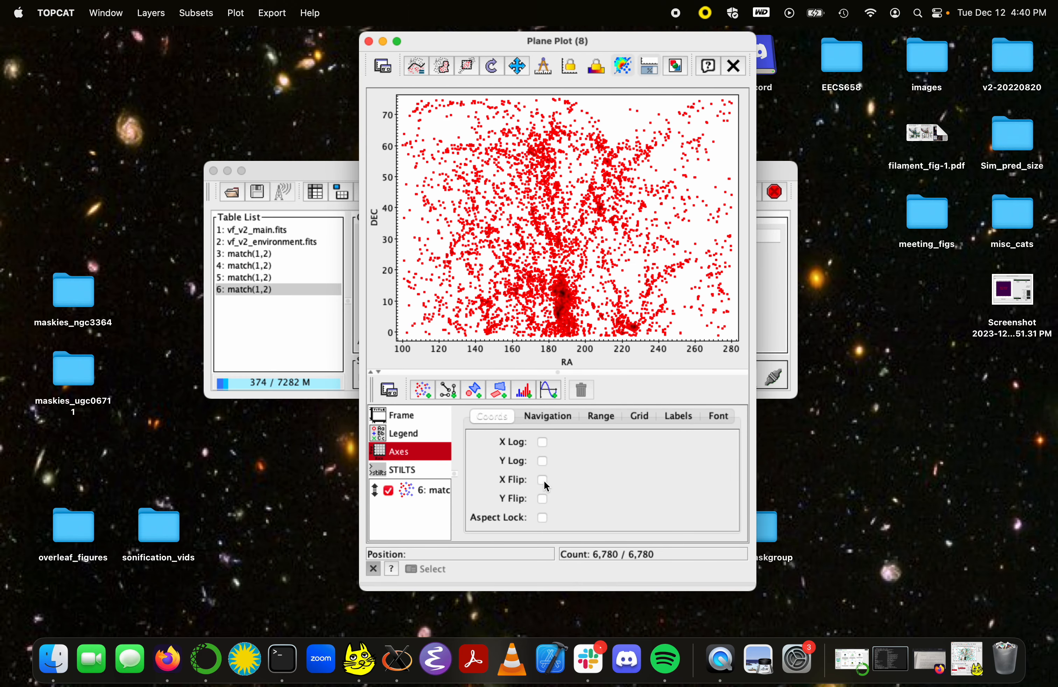
{"action": "left_click", "coordinate": [542, 480]}
Step: Open the subset settings of the match(1,2) layer and widen the plot window
{"action": "left_click", "coordinate": [412, 491]}
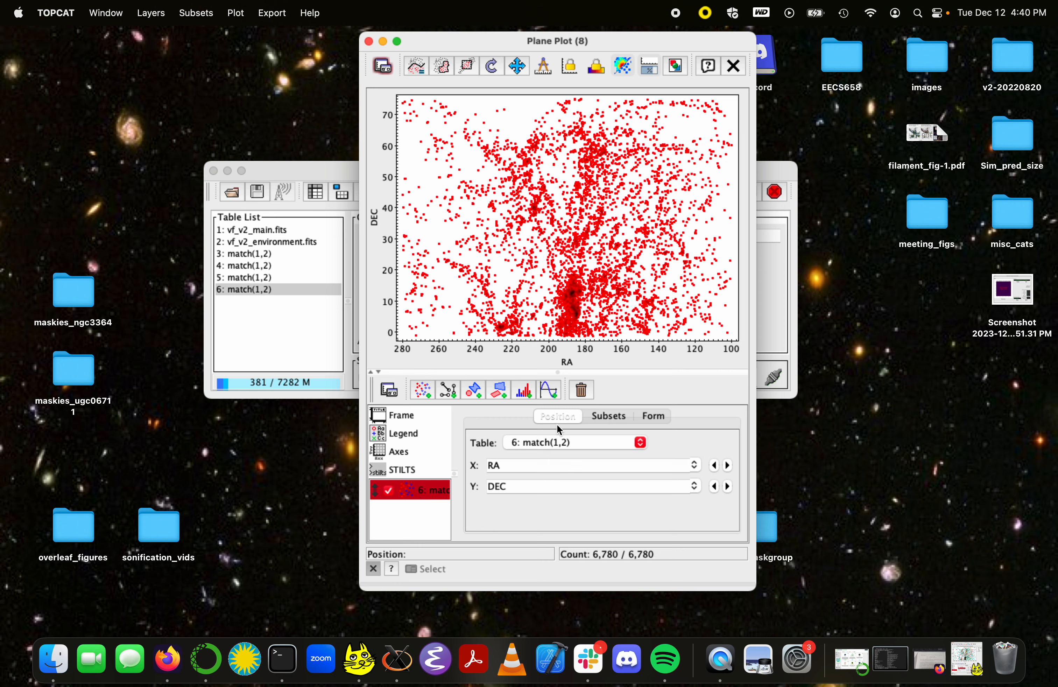
{"action": "left_click", "coordinate": [607, 420]}
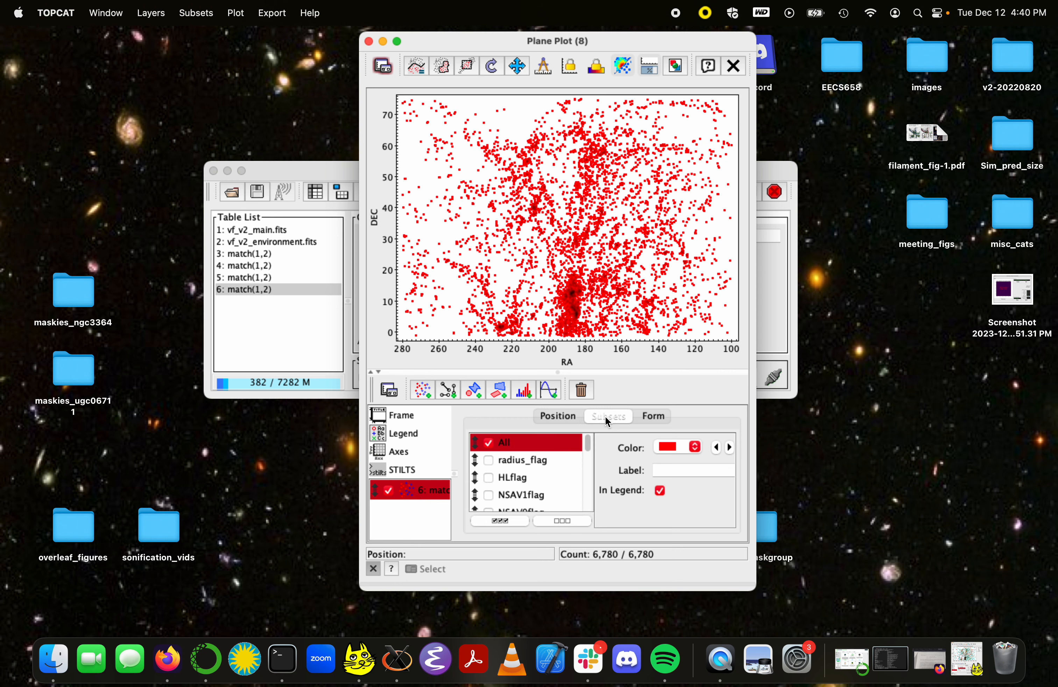
{"action": "left_click_drag", "start_coordinate": [757, 374], "coordinate": [884, 371]}
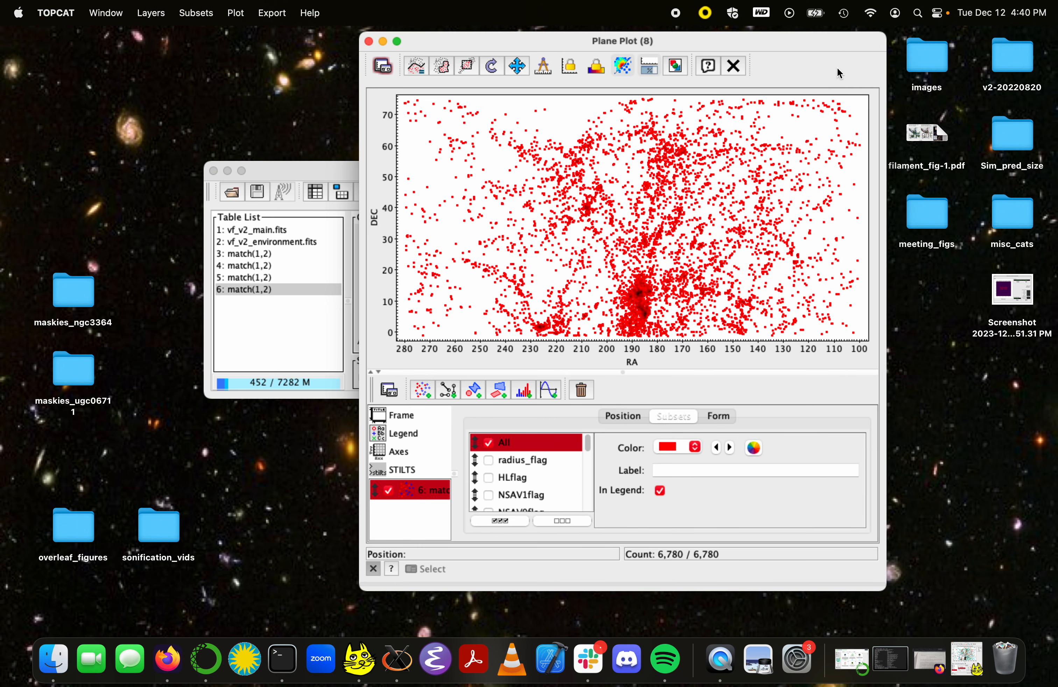
{"action": "left_click_drag", "start_coordinate": [842, 47], "coordinate": [754, 48]}
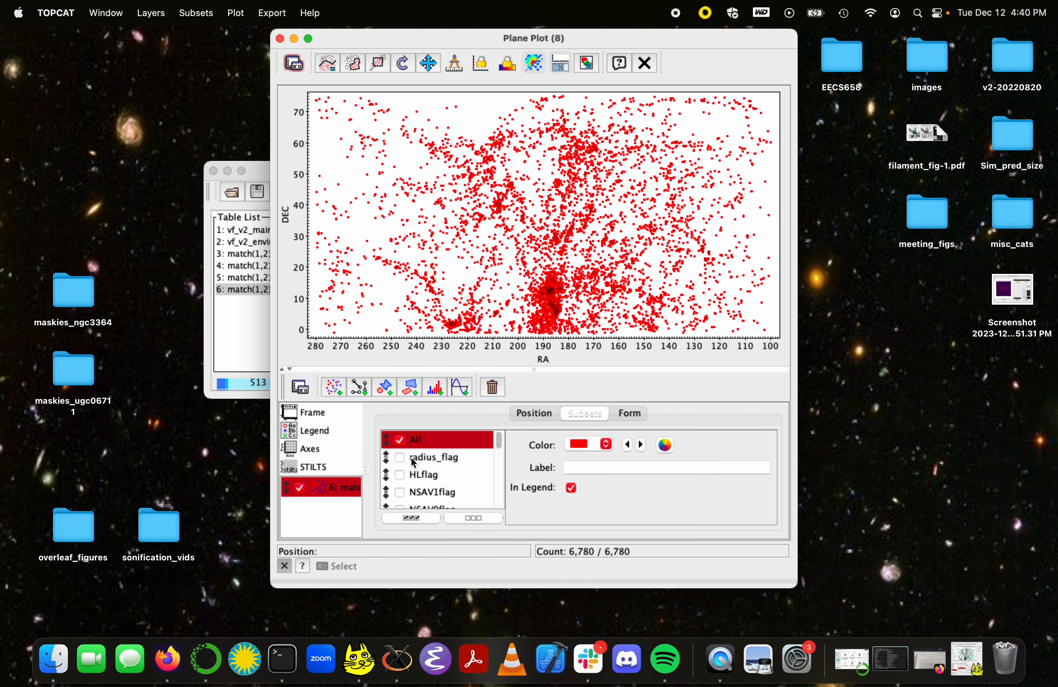
Step: Hide the All subset and plot the poor_group_memb and rich_group_memb subsets instead
{"action": "scroll", "coordinate": [402, 477], "scroll_direction": "down", "scroll_amount": 2}
{"action": "scroll", "coordinate": [401, 481], "scroll_direction": "up", "scroll_amount": 2}
{"action": "scroll", "coordinate": [407, 466], "scroll_direction": "down", "scroll_amount": 8}
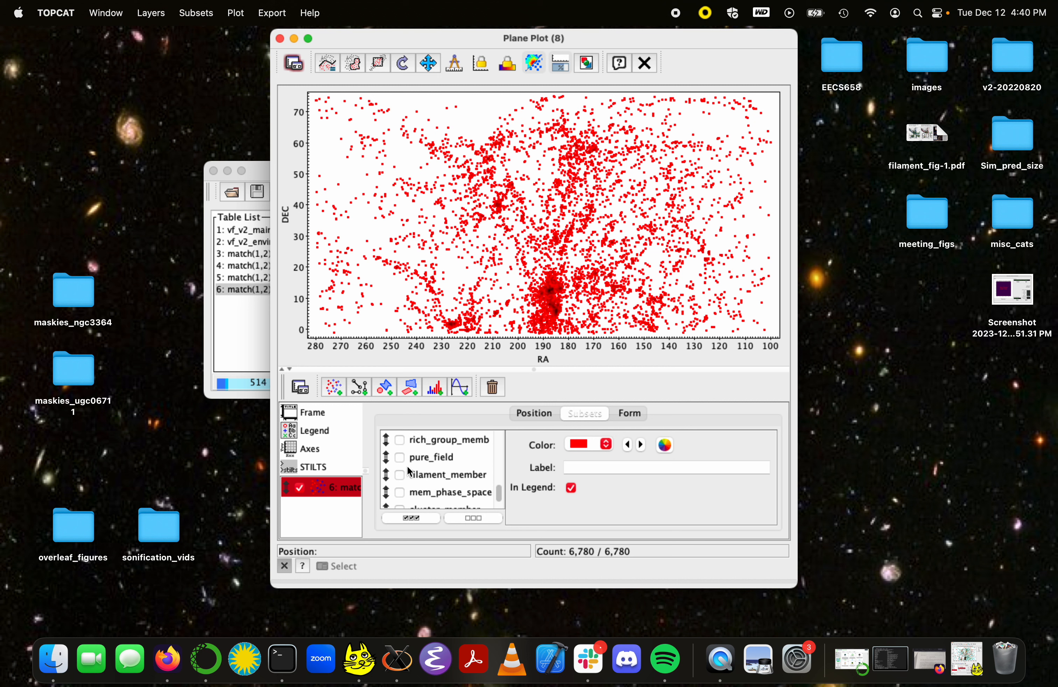
{"action": "scroll", "coordinate": [407, 465], "scroll_direction": "up", "scroll_amount": 8}
{"action": "left_click", "coordinate": [397, 442]}
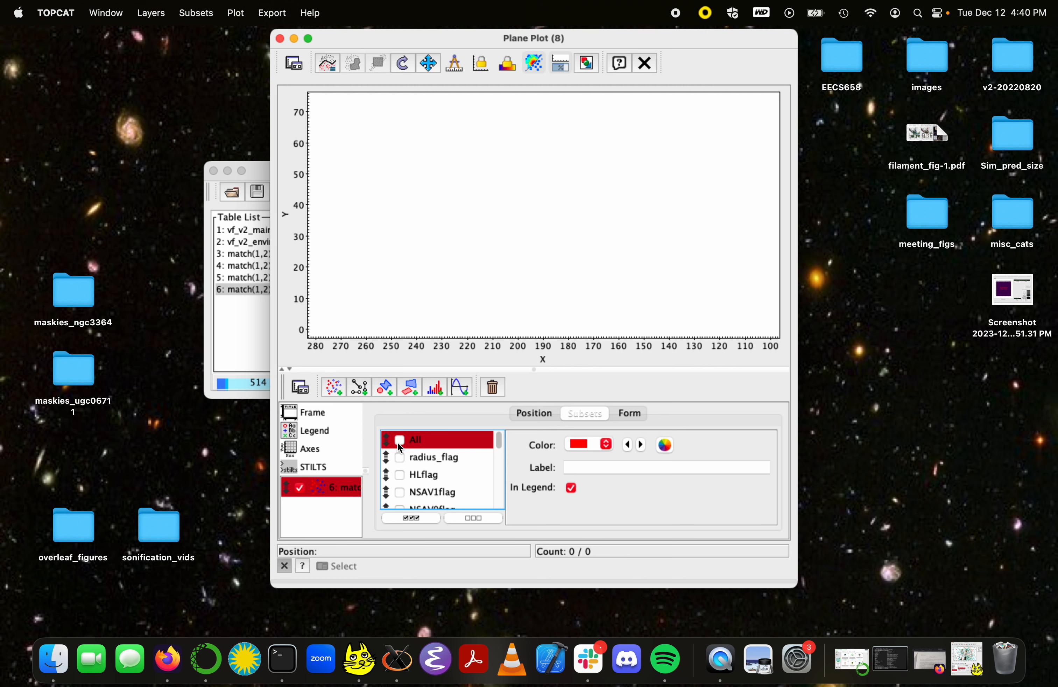
{"action": "scroll", "coordinate": [407, 484], "scroll_direction": "down", "scroll_amount": 8}
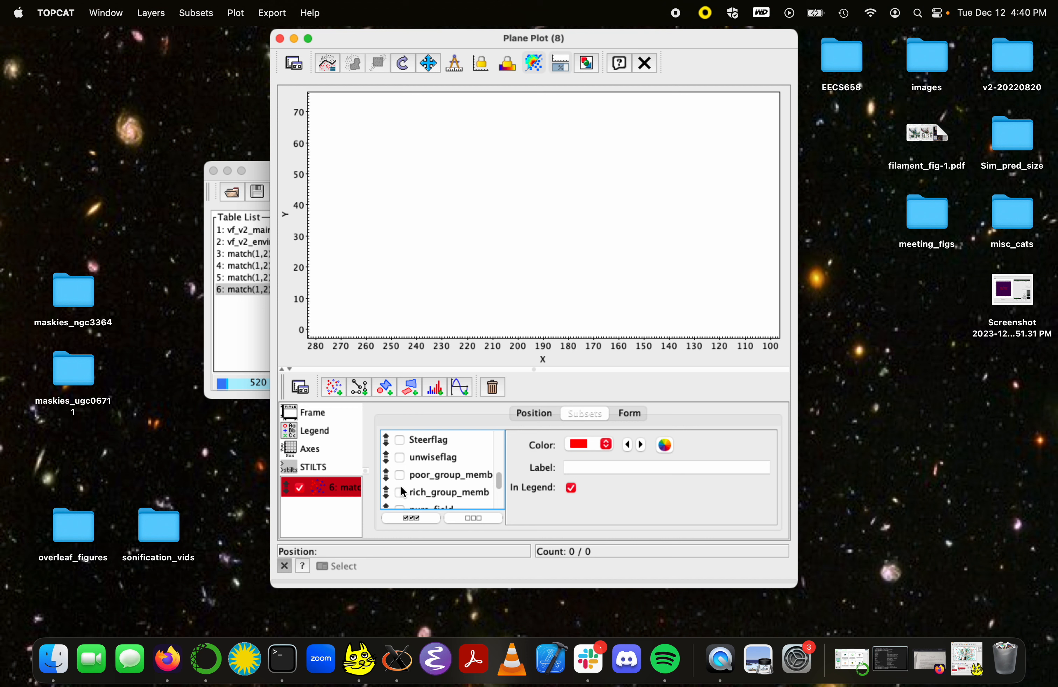
{"action": "left_click", "coordinate": [400, 476]}
{"action": "left_click", "coordinate": [400, 493]}
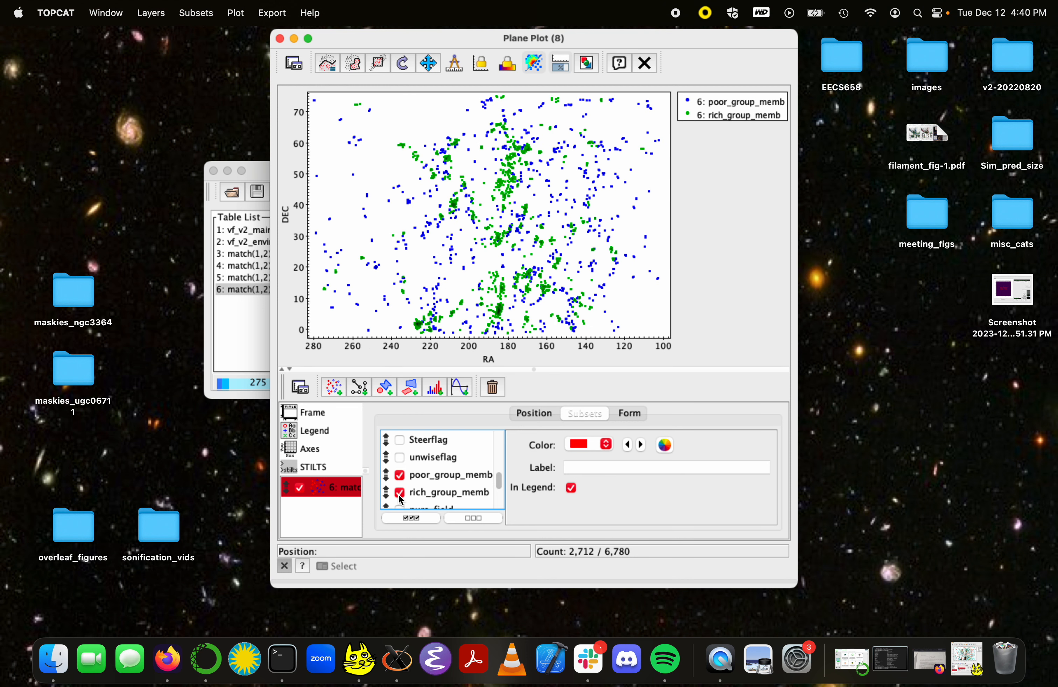
Step: Add the pure_field, filament_member and cluster_member subsets to the plot
{"action": "scroll", "coordinate": [400, 499], "scroll_direction": "down", "scroll_amount": 2}
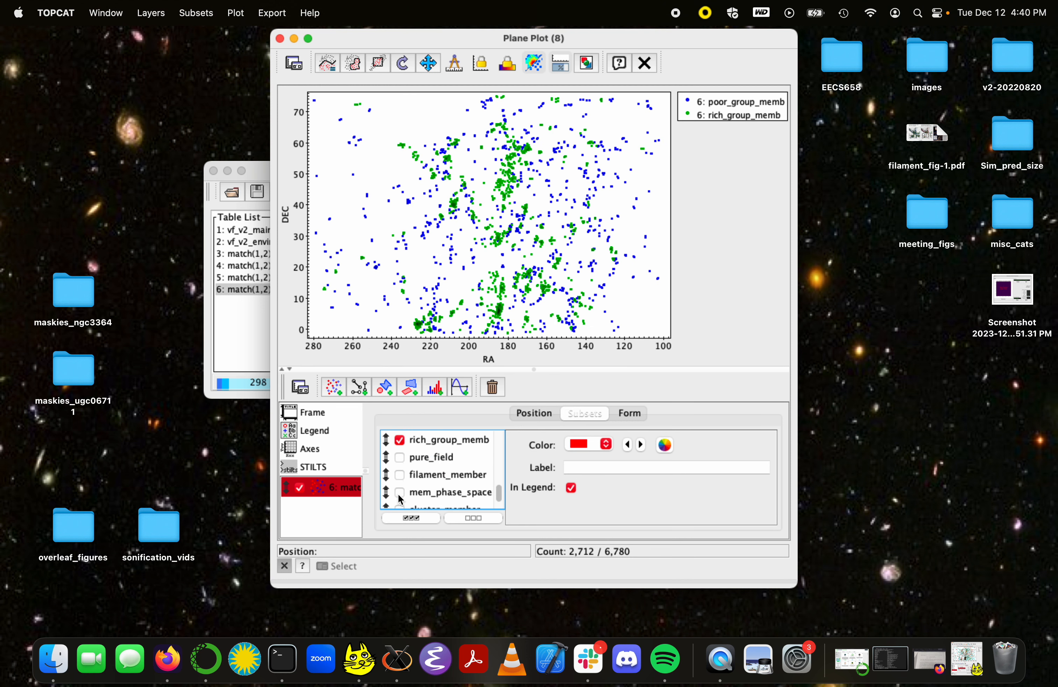
{"action": "left_click", "coordinate": [400, 476]}
{"action": "left_click", "coordinate": [401, 459]}
{"action": "scroll", "coordinate": [402, 469], "scroll_direction": "down", "scroll_amount": 2}
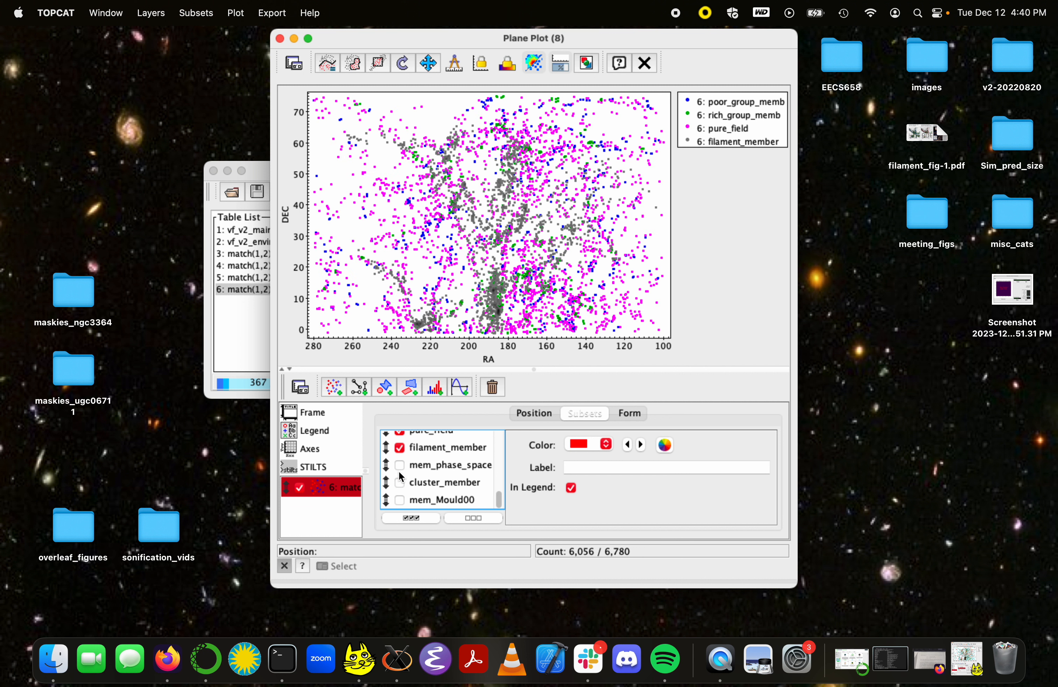
{"action": "left_click", "coordinate": [401, 483]}
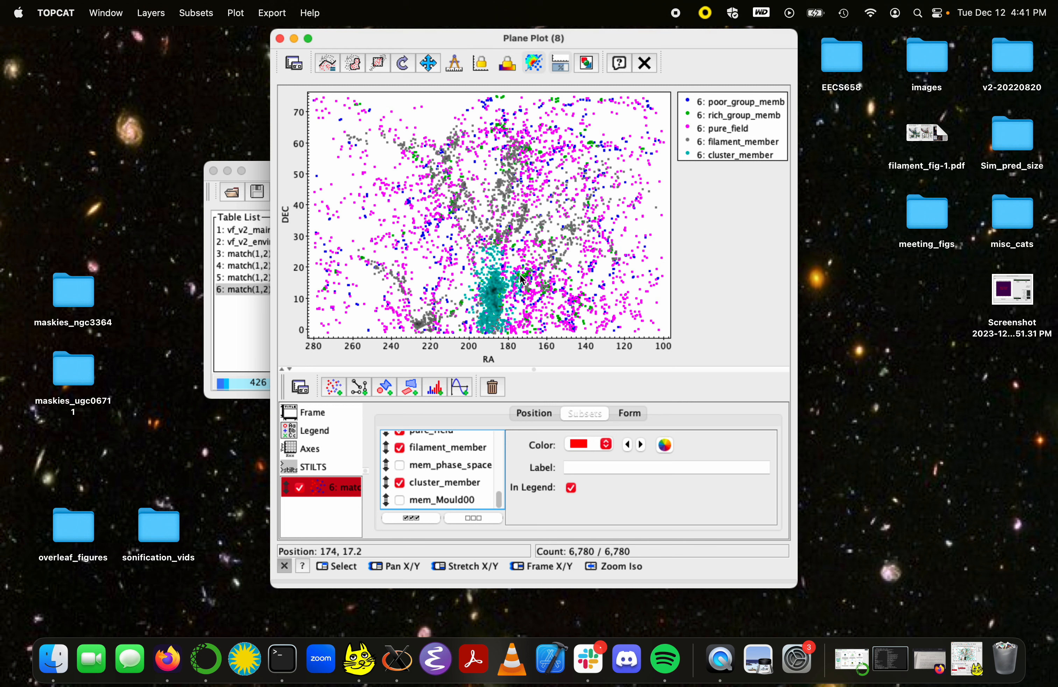
{"action": "left_click", "coordinate": [629, 413]}
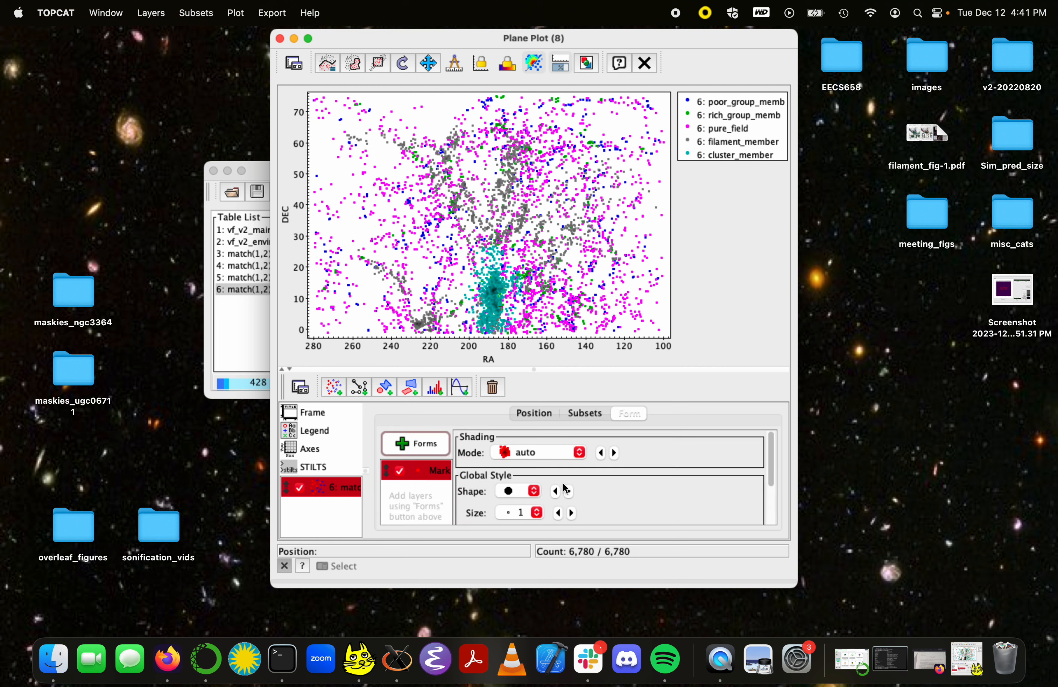
{"action": "scroll", "coordinate": [534, 513], "scroll_direction": "down", "scroll_amount": 4}
{"action": "scroll", "coordinate": [533, 513], "scroll_direction": "up", "scroll_amount": 4}
{"action": "left_click", "coordinate": [585, 413]}
{"action": "left_click", "coordinate": [534, 414]}
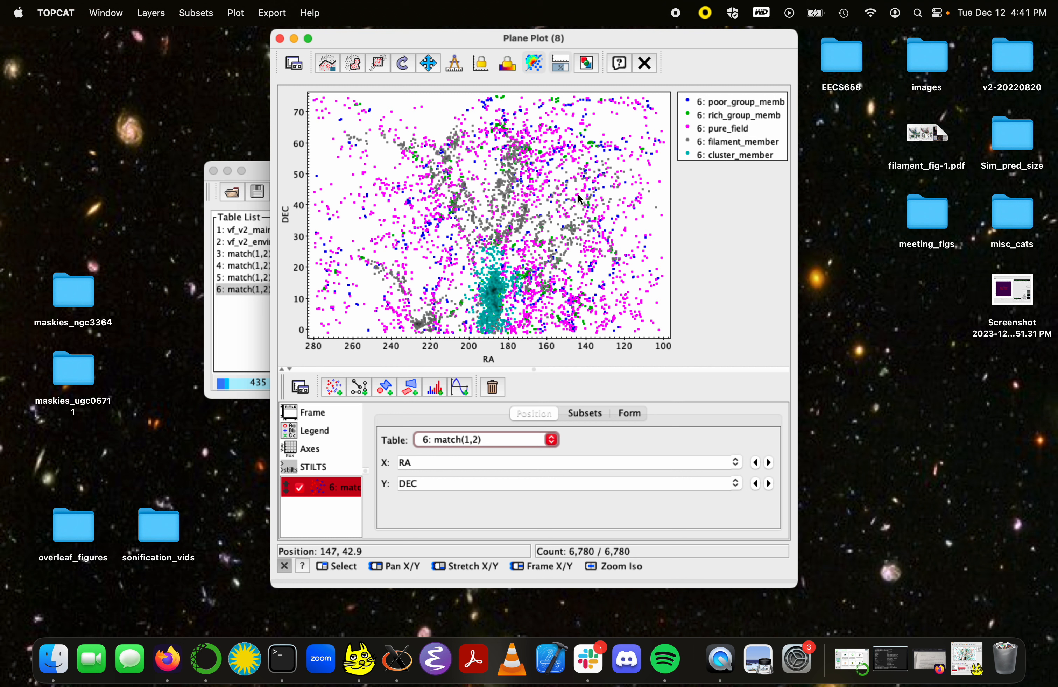
Step: Label the poor_group_memb subset "Poor Group" in the plot legend
{"action": "left_click", "coordinate": [591, 418]}
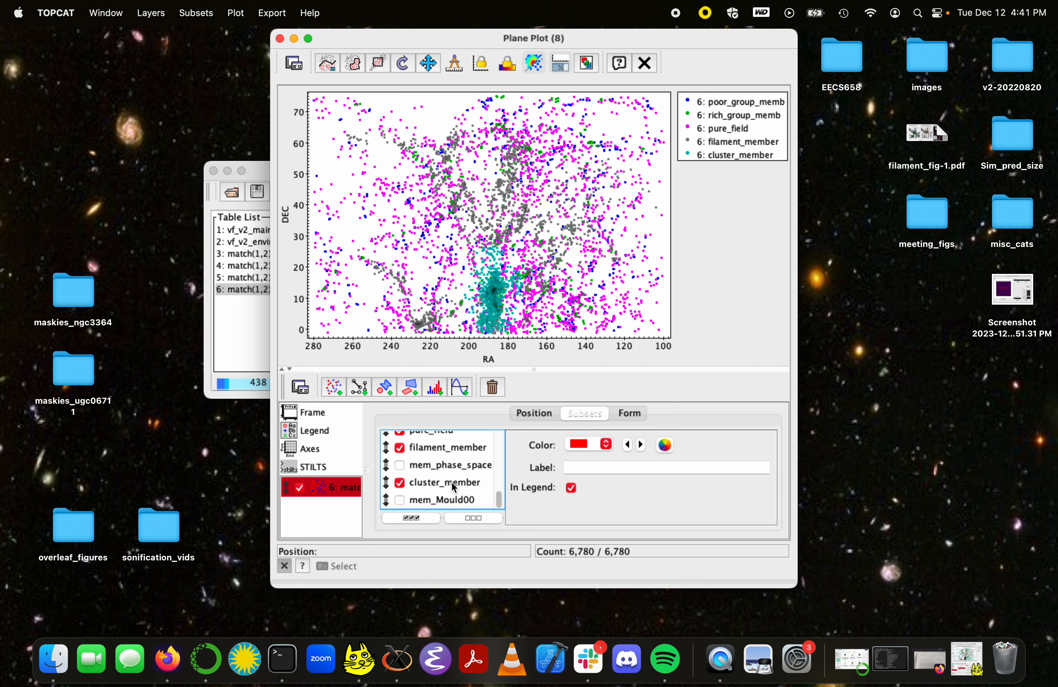
{"action": "scroll", "coordinate": [455, 488], "scroll_direction": "up", "scroll_amount": 3}
{"action": "scroll", "coordinate": [455, 488], "scroll_direction": "up", "scroll_amount": 1}
{"action": "scroll", "coordinate": [456, 487], "scroll_direction": "down", "scroll_amount": 1}
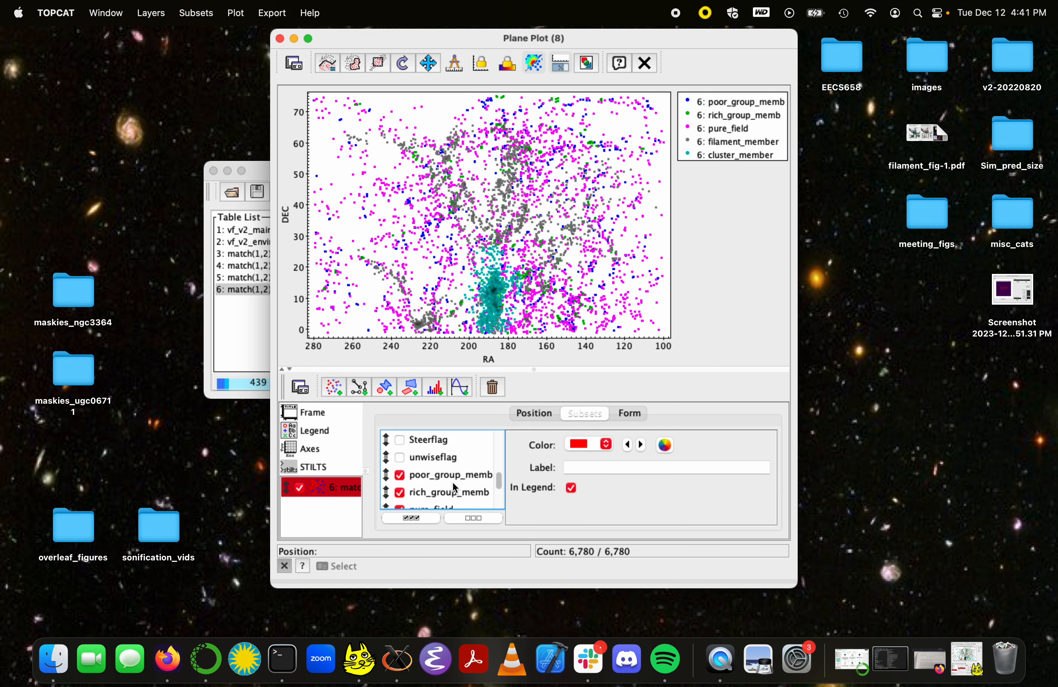
{"action": "left_click", "coordinate": [433, 478]}
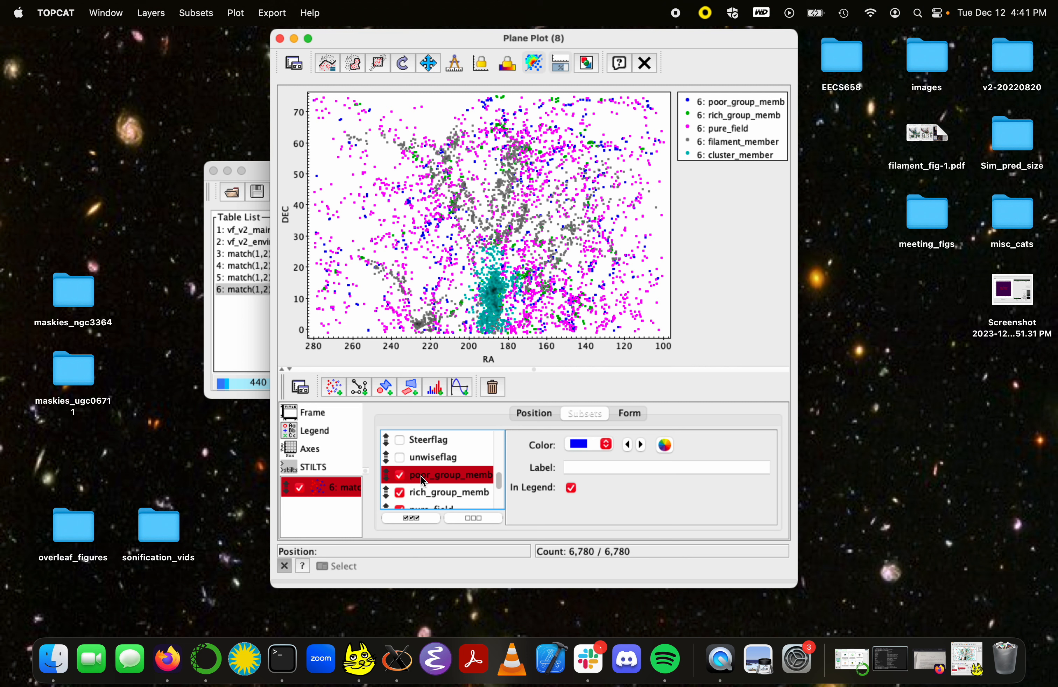
{"action": "left_click", "coordinate": [609, 472]}
{"action": "type", "text": "Poor"}
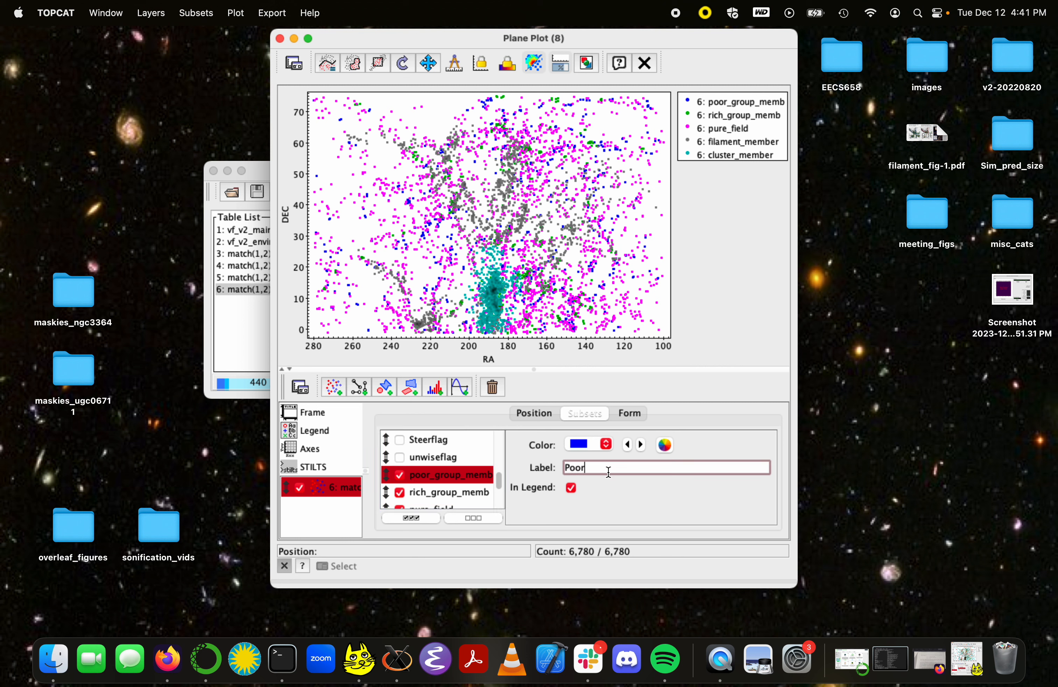
{"action": "type", "text": " Group"}
{"action": "key", "text": "Return"}
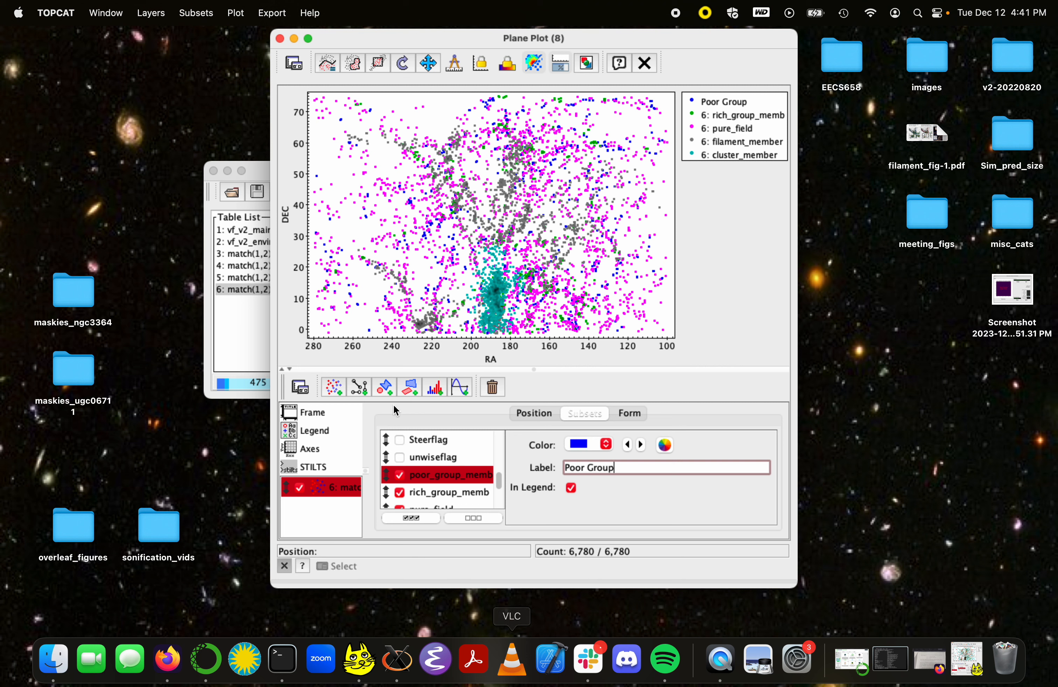
{"action": "left_click", "coordinate": [320, 416]}
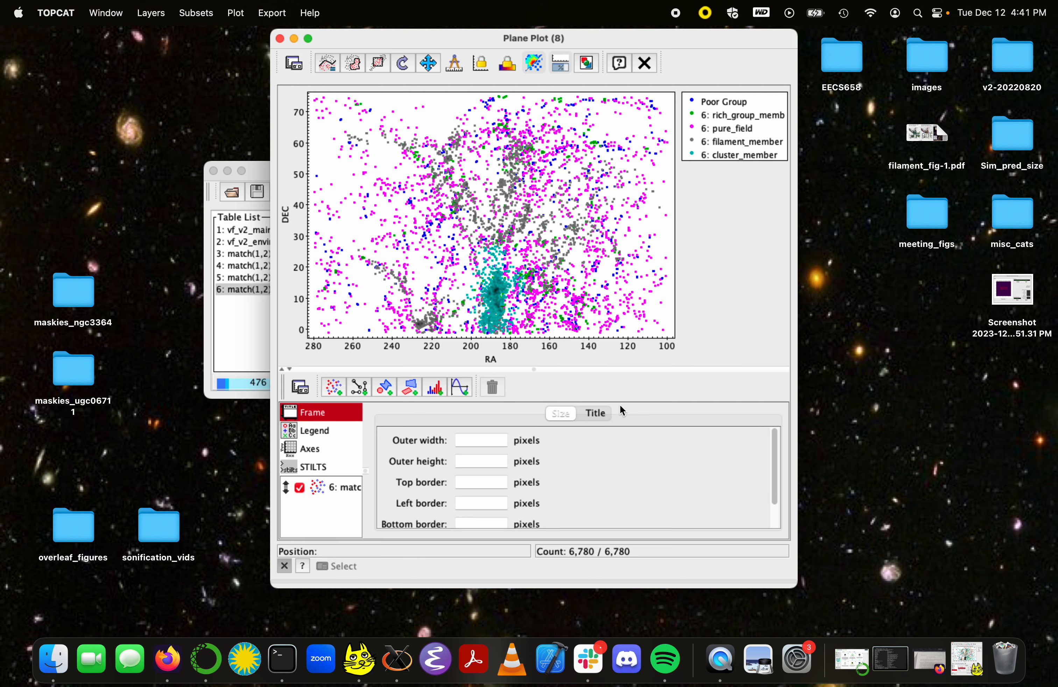
{"action": "left_click", "coordinate": [602, 415]}
{"action": "left_click", "coordinate": [310, 452]}
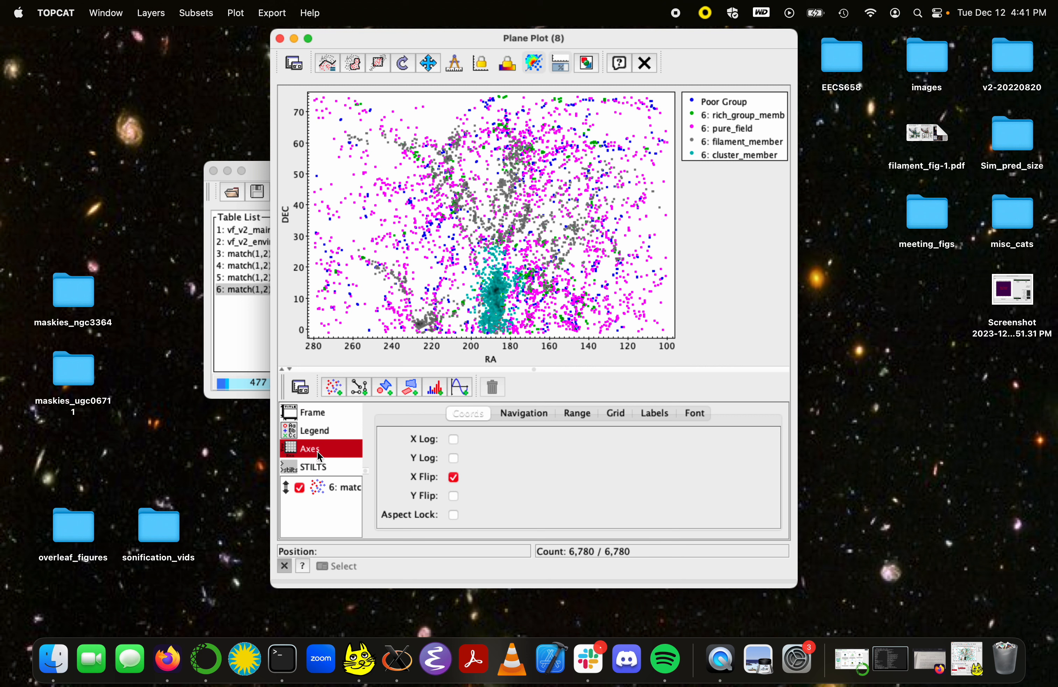
{"action": "left_click", "coordinate": [319, 486]}
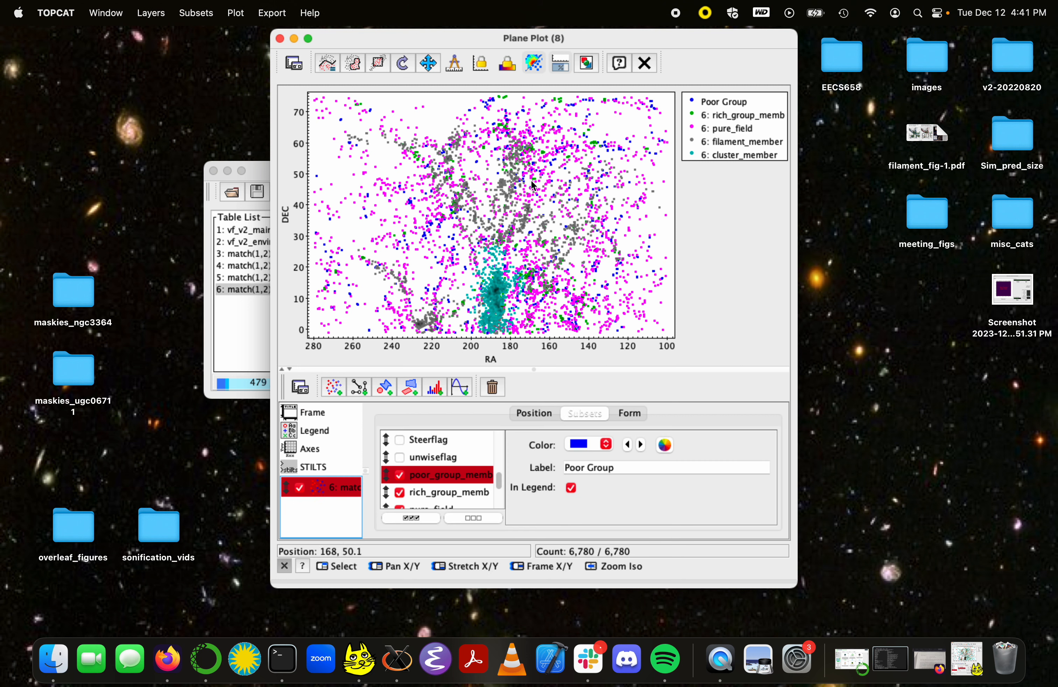
Step: Bring up the minimized plot "RA-DEC of Virgo Galaxies According to Environment", view it enlarged and return its window to normal size
{"action": "left_click", "coordinate": [967, 660]}
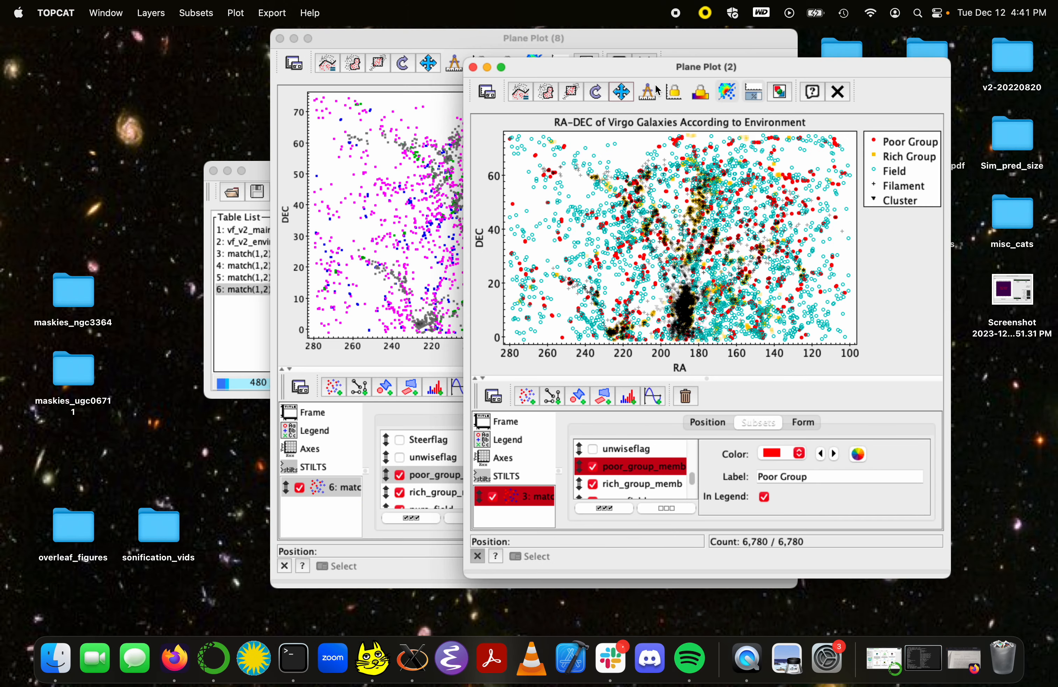
{"action": "left_click_drag", "start_coordinate": [568, 77], "coordinate": [343, 72]}
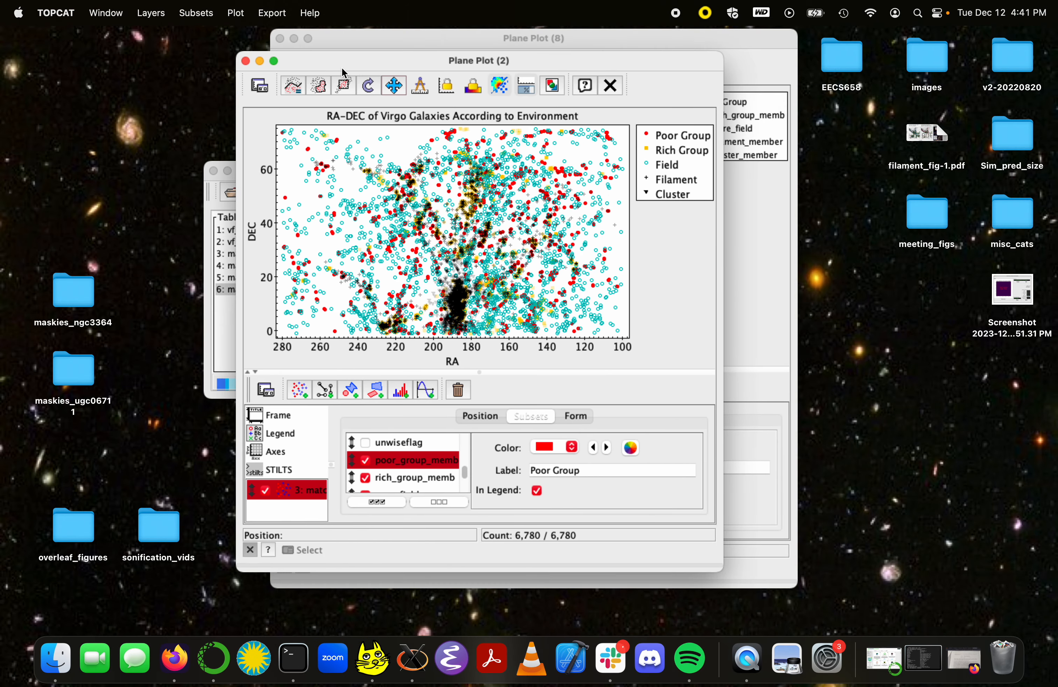
{"action": "left_click", "coordinate": [274, 59]}
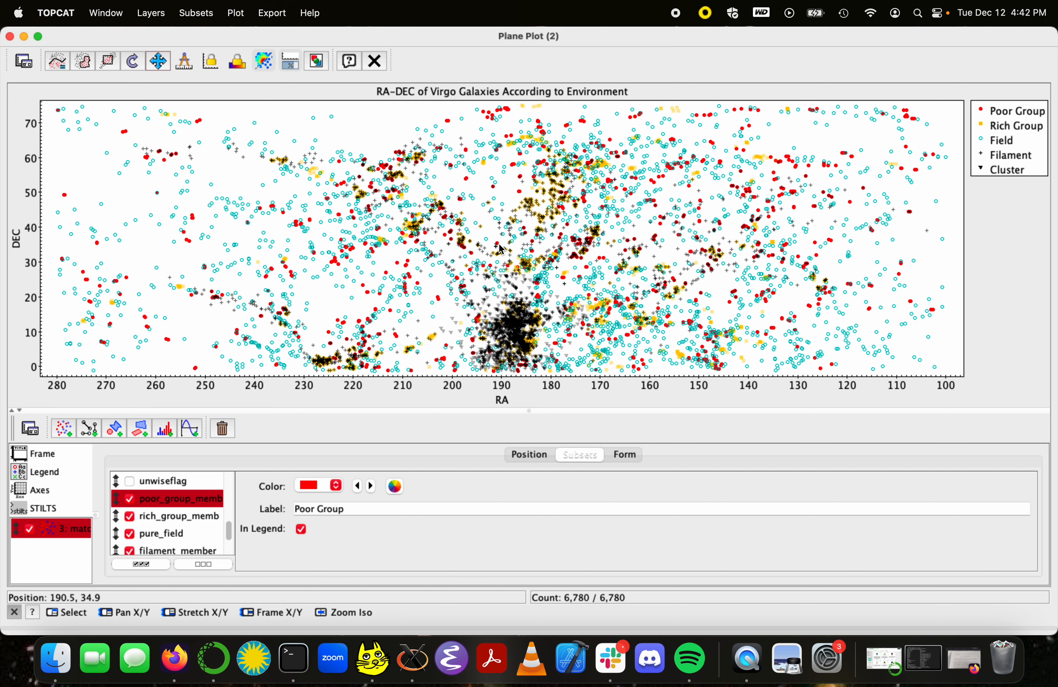
{"action": "left_click", "coordinate": [38, 37]}
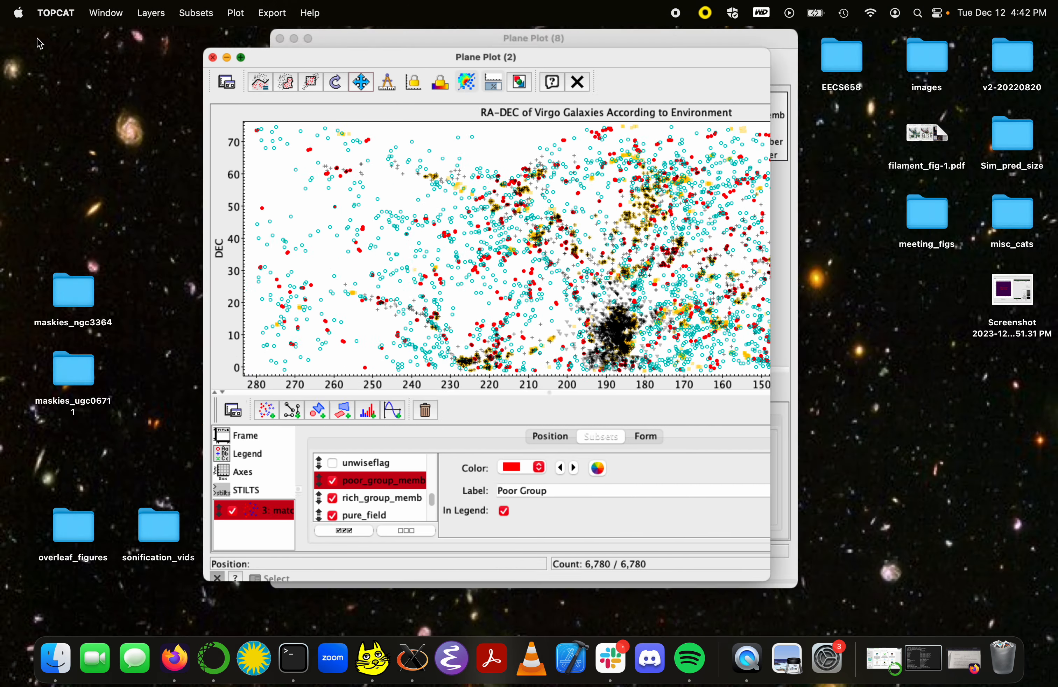
Step: Export the finished environment plot to the desktop as myplot2.png in png format and minimize its window
{"action": "left_click", "coordinate": [554, 86]}
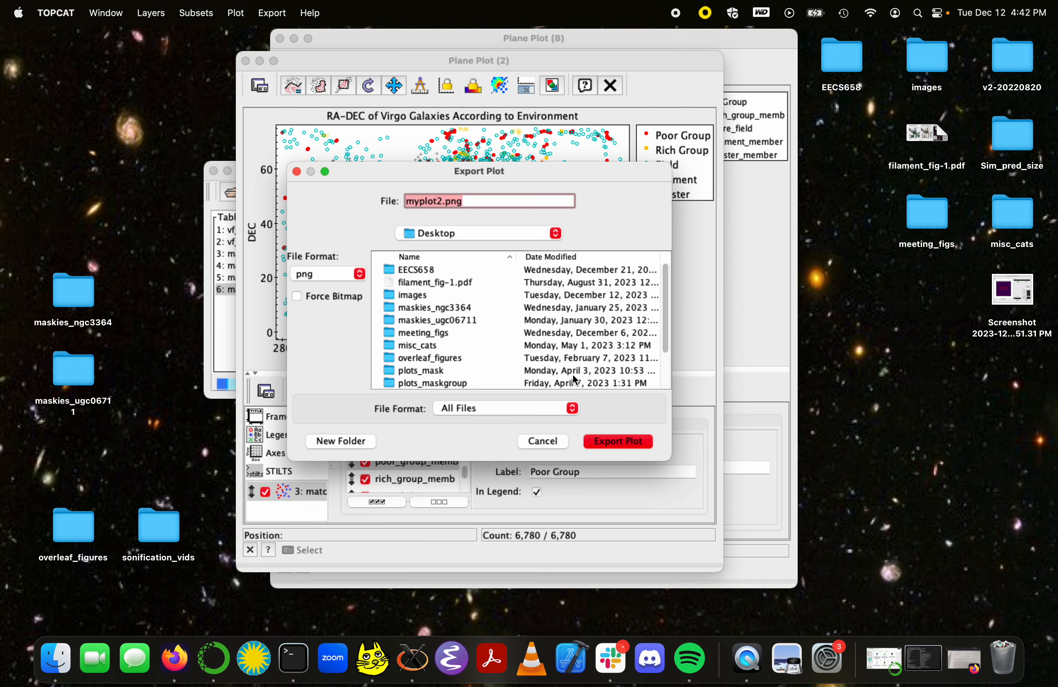
{"action": "left_click", "coordinate": [630, 440]}
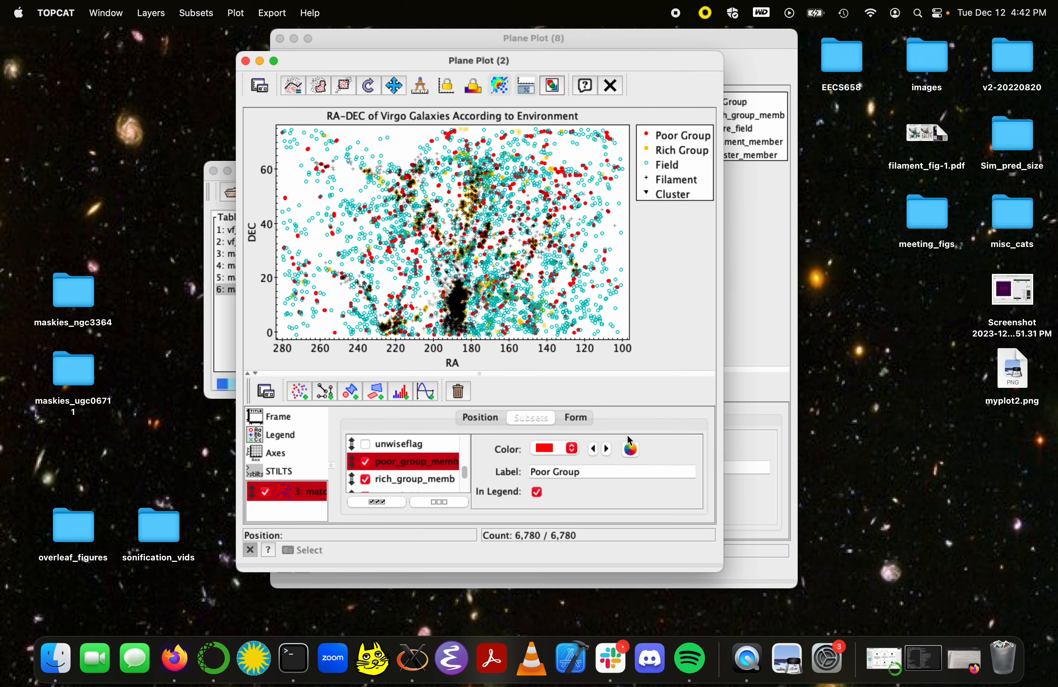
{"action": "left_click", "coordinate": [259, 61]}
Step: Open the exported myplot2.png from the desktop, inspect it up close and close its preview
{"action": "double_click", "coordinate": [1013, 368]}
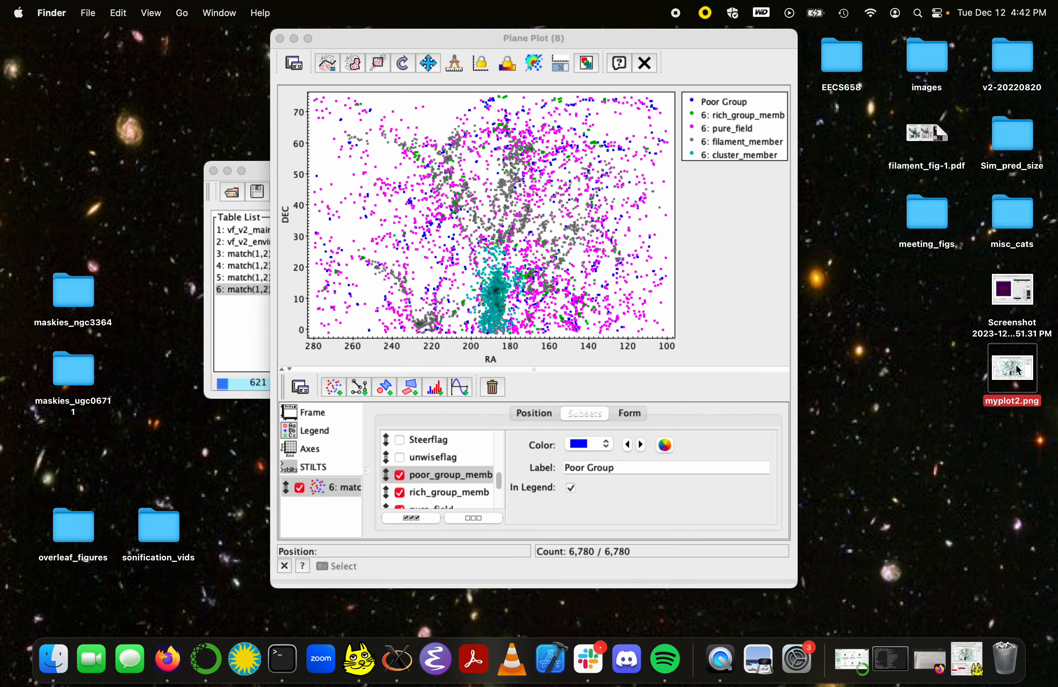
{"action": "scroll", "coordinate": [137, 240], "scroll_direction": "up", "scroll_amount": 2}
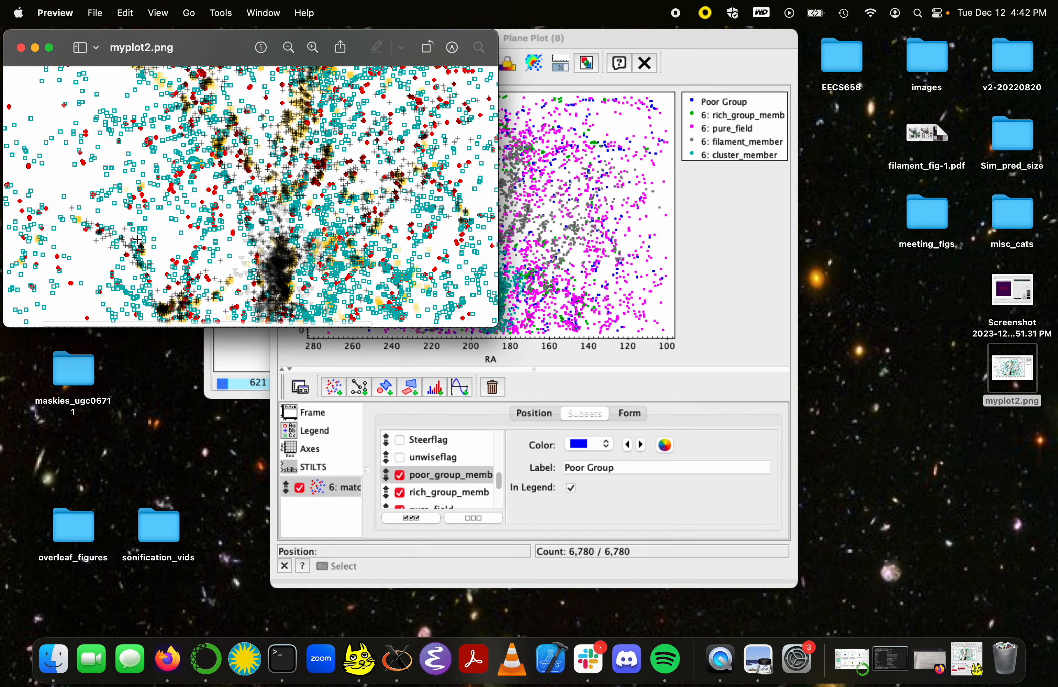
{"action": "scroll", "coordinate": [137, 240], "scroll_direction": "down", "scroll_amount": 2}
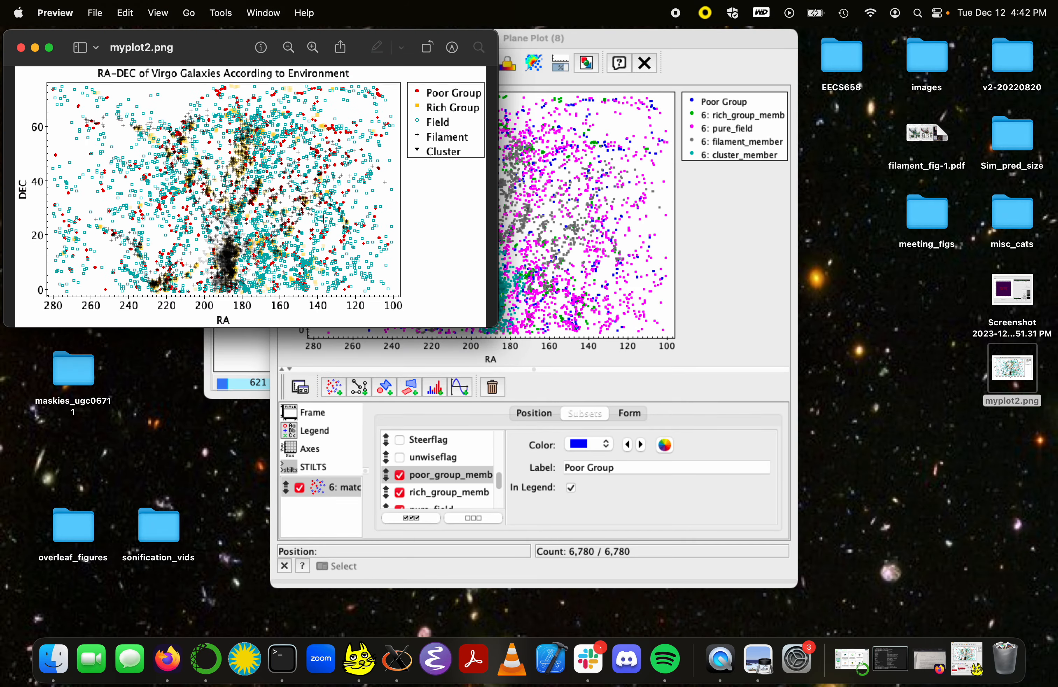
{"action": "left_click", "coordinate": [21, 47]}
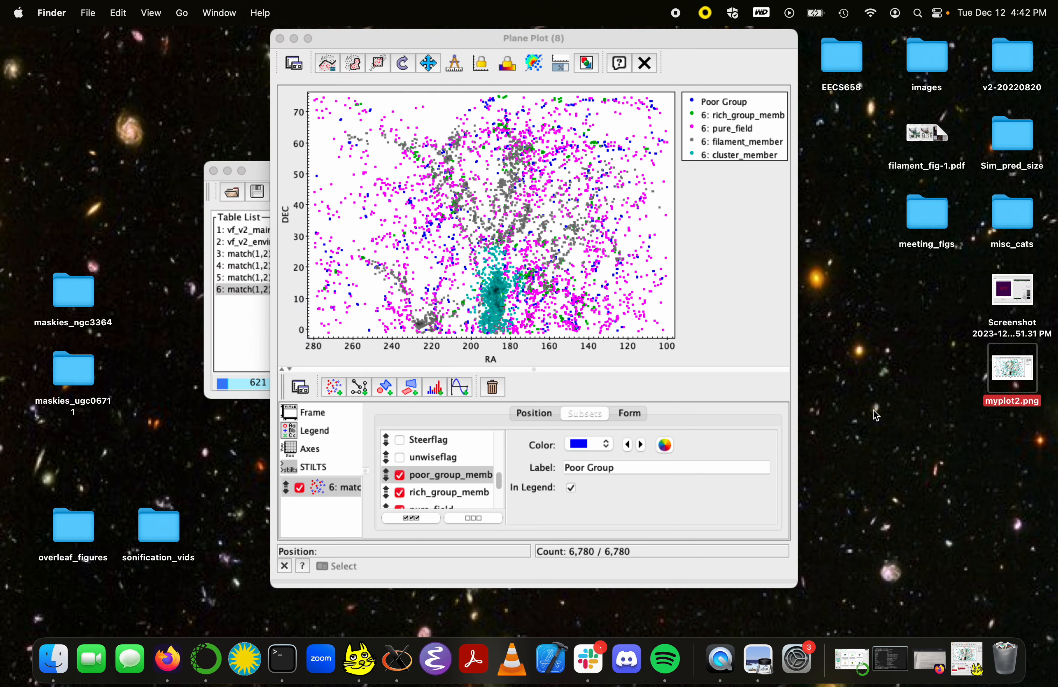
Step: Restore the minimized environment plot window and move myplot2.png from the desktop to the trash
{"action": "left_click", "coordinate": [967, 660]}
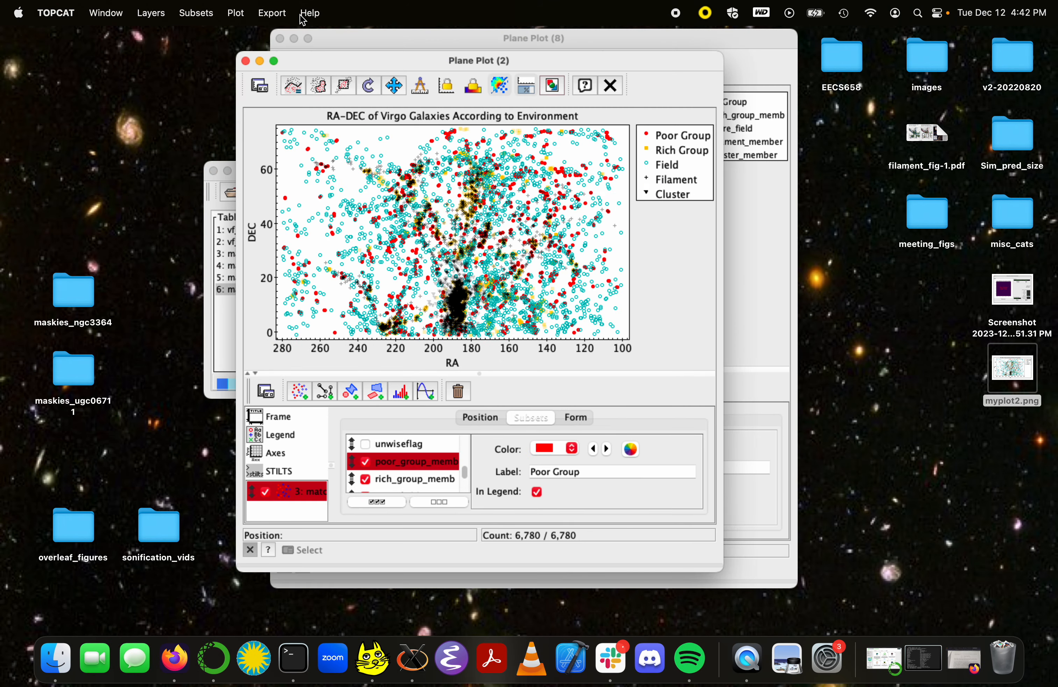
{"action": "left_click_drag", "start_coordinate": [294, 66], "coordinate": [304, 48]}
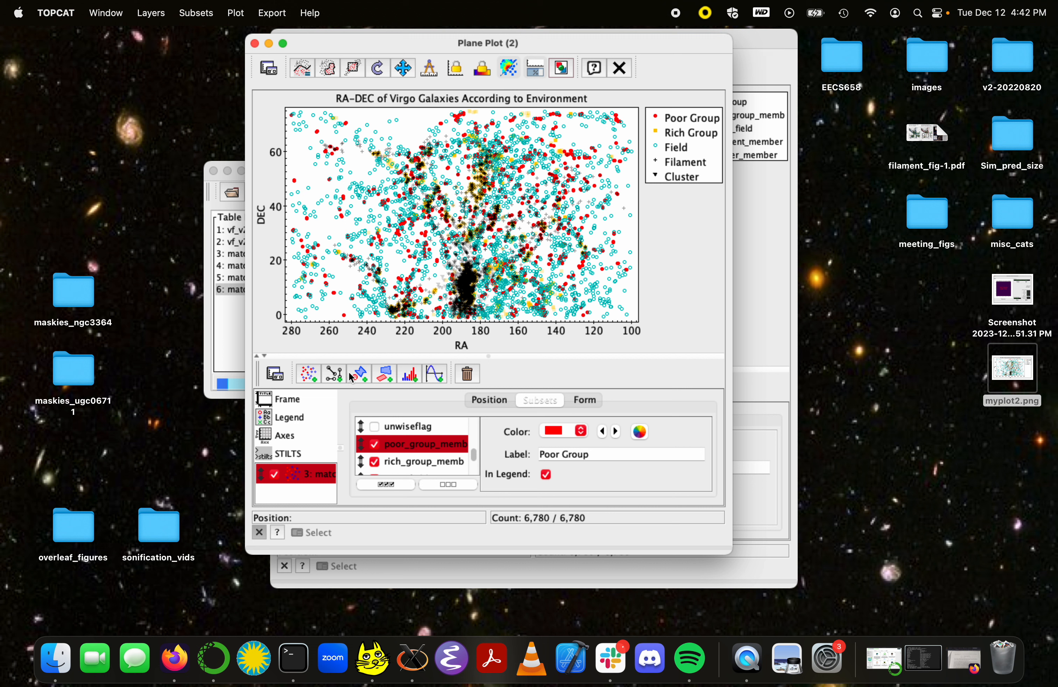
{"action": "left_click", "coordinate": [1013, 373]}
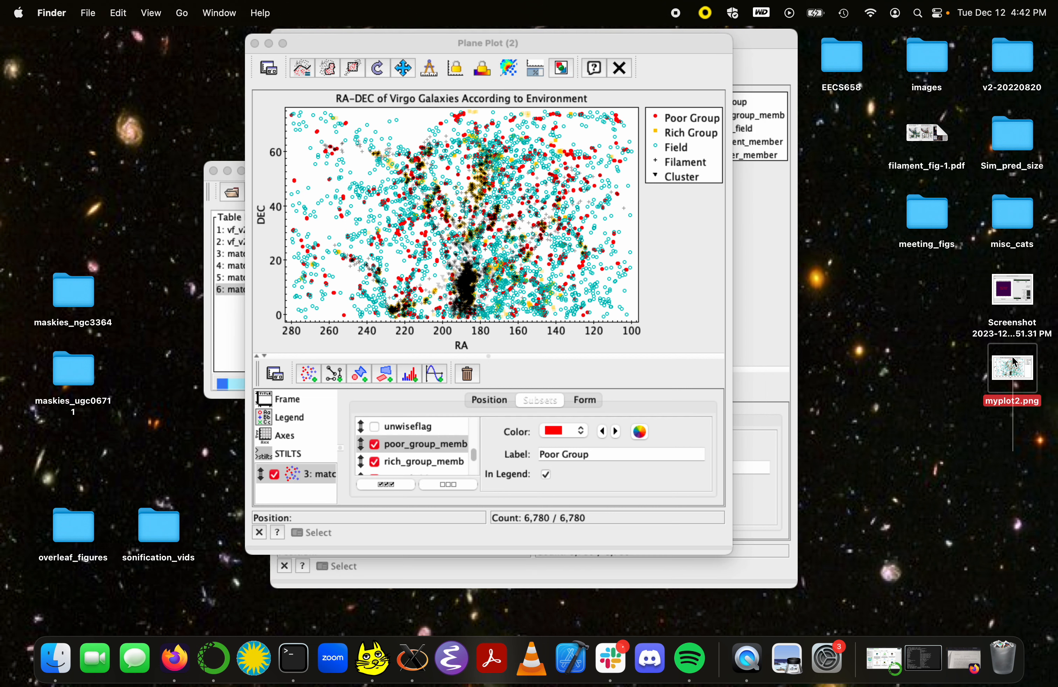
{"action": "right_click", "coordinate": [1014, 362]}
{"action": "left_click", "coordinate": [957, 389]}
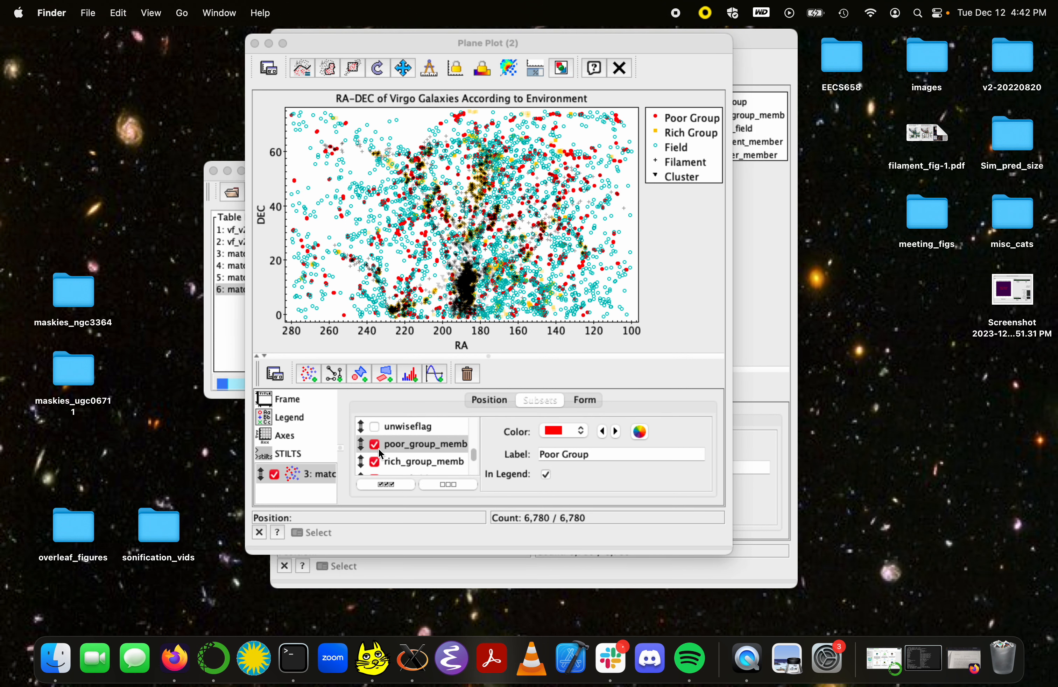
Step: Hide the cluster_member and pure_field subsets, and export the plot to the desktop as myplot2.png
{"action": "scroll", "coordinate": [379, 448], "scroll_direction": "down", "scroll_amount": 3}
{"action": "scroll", "coordinate": [379, 448], "scroll_direction": "down", "scroll_amount": 1}
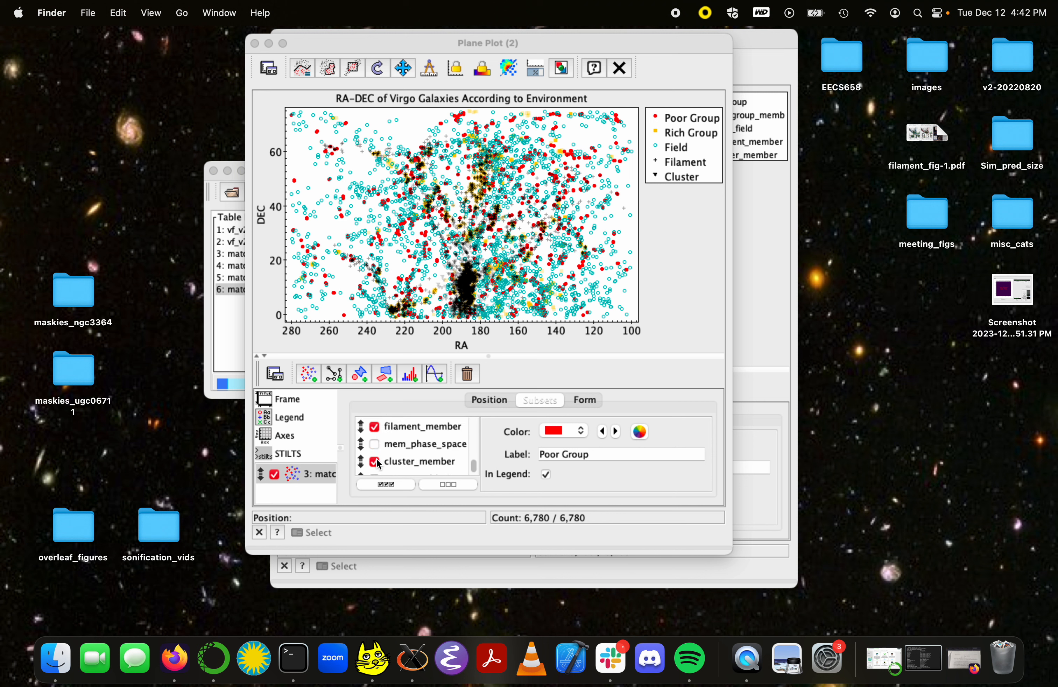
{"action": "left_click", "coordinate": [377, 461]}
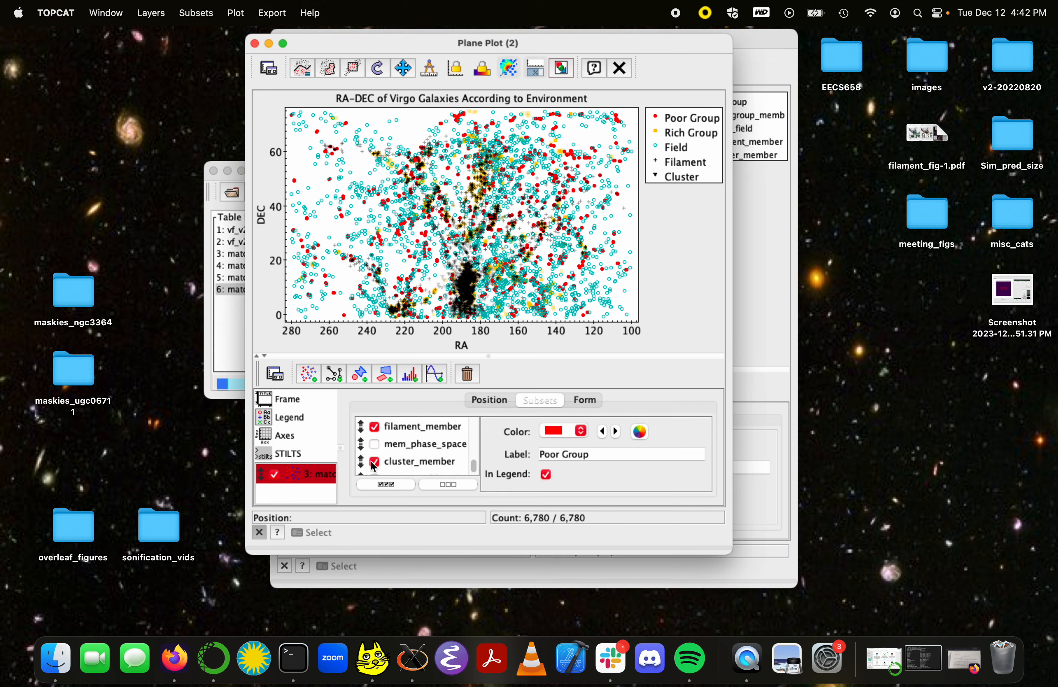
{"action": "left_click", "coordinate": [373, 462]}
{"action": "scroll", "coordinate": [390, 430], "scroll_direction": "up", "scroll_amount": 1}
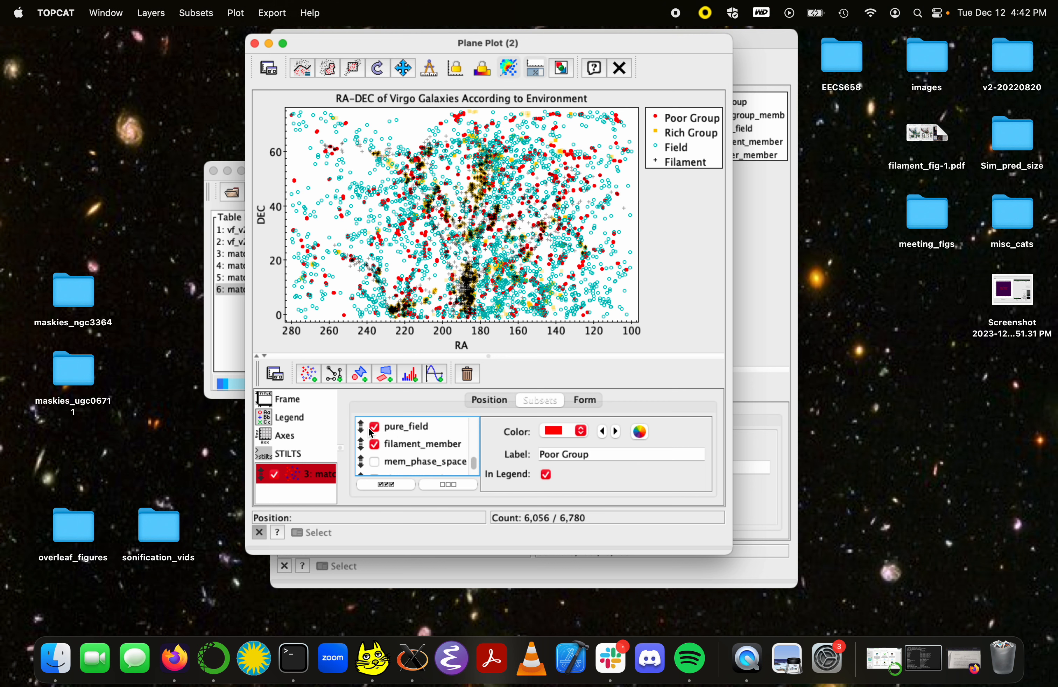
{"action": "left_click", "coordinate": [375, 428]}
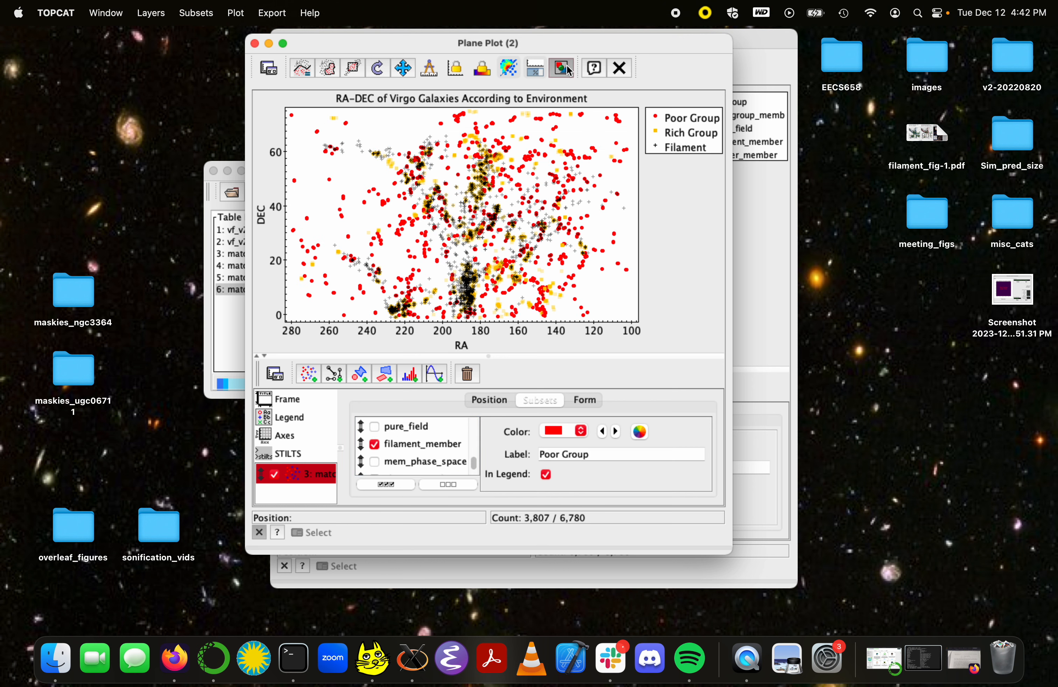
{"action": "left_click", "coordinate": [563, 68]}
{"action": "left_click", "coordinate": [640, 426]}
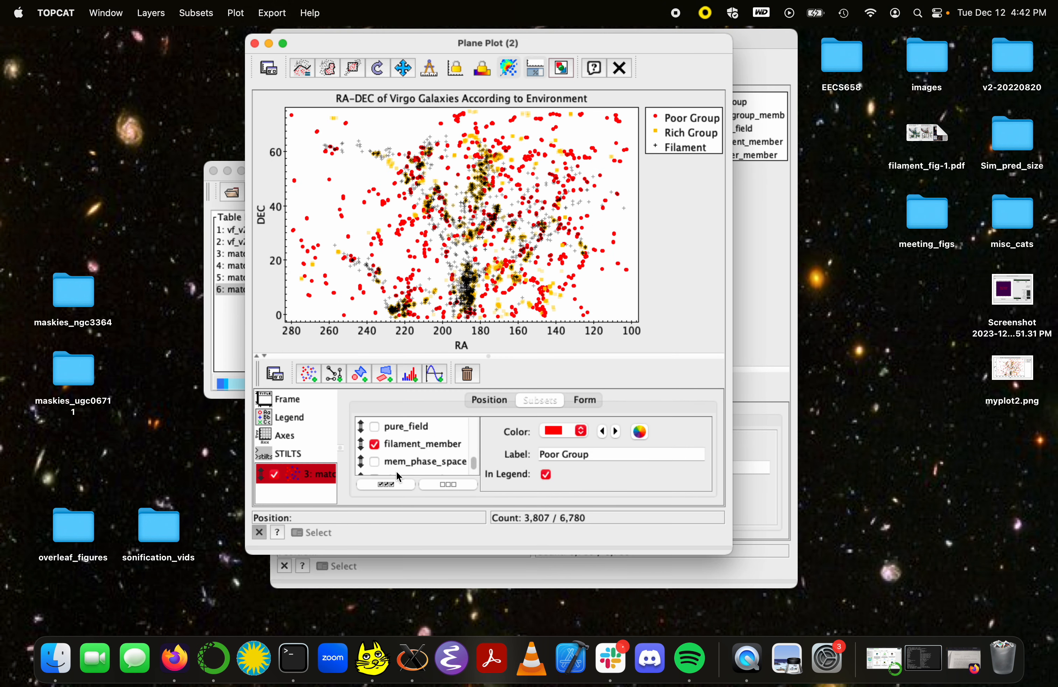
Step: Hide the filament_member subset and show the cluster_member subset in the environment plot
{"action": "left_click", "coordinate": [373, 445]}
{"action": "scroll", "coordinate": [374, 445], "scroll_direction": "down", "scroll_amount": 1}
{"action": "scroll", "coordinate": [374, 445], "scroll_direction": "down", "scroll_amount": 1}
{"action": "left_click", "coordinate": [374, 445]}
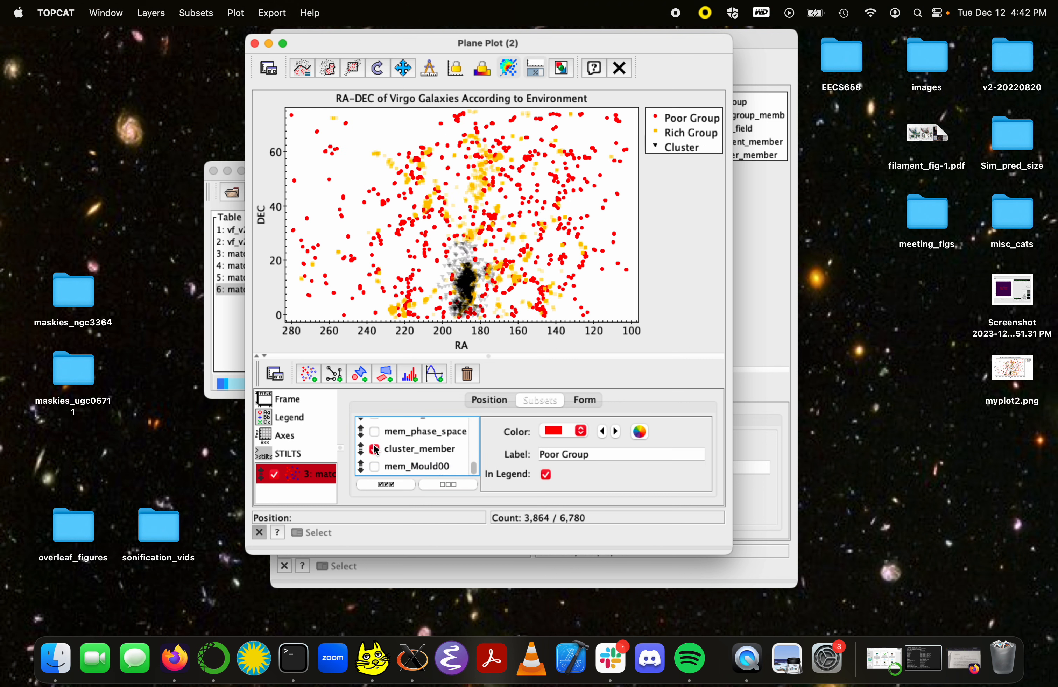
Step: Replace the poor and rich group subsets with pure_field, and export the plot over myplot2.png on the desktop in png format
{"action": "scroll", "coordinate": [374, 444], "scroll_direction": "up", "scroll_amount": 1}
{"action": "scroll", "coordinate": [374, 432], "scroll_direction": "up", "scroll_amount": 3}
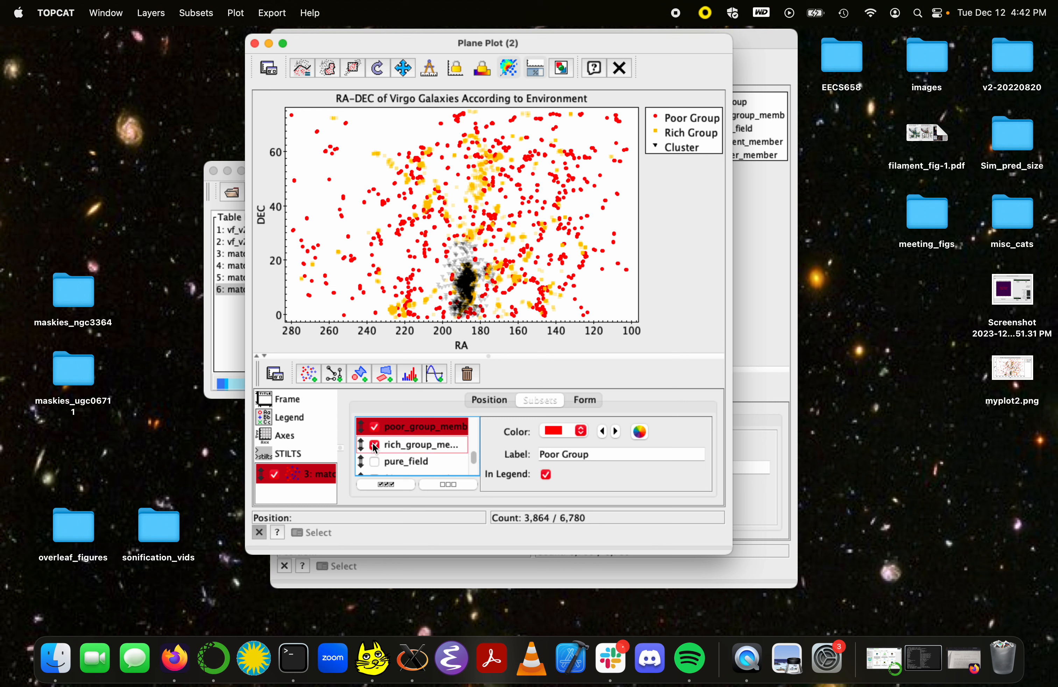
{"action": "left_click", "coordinate": [374, 429]}
{"action": "left_click", "coordinate": [374, 444]}
{"action": "left_click", "coordinate": [375, 462]}
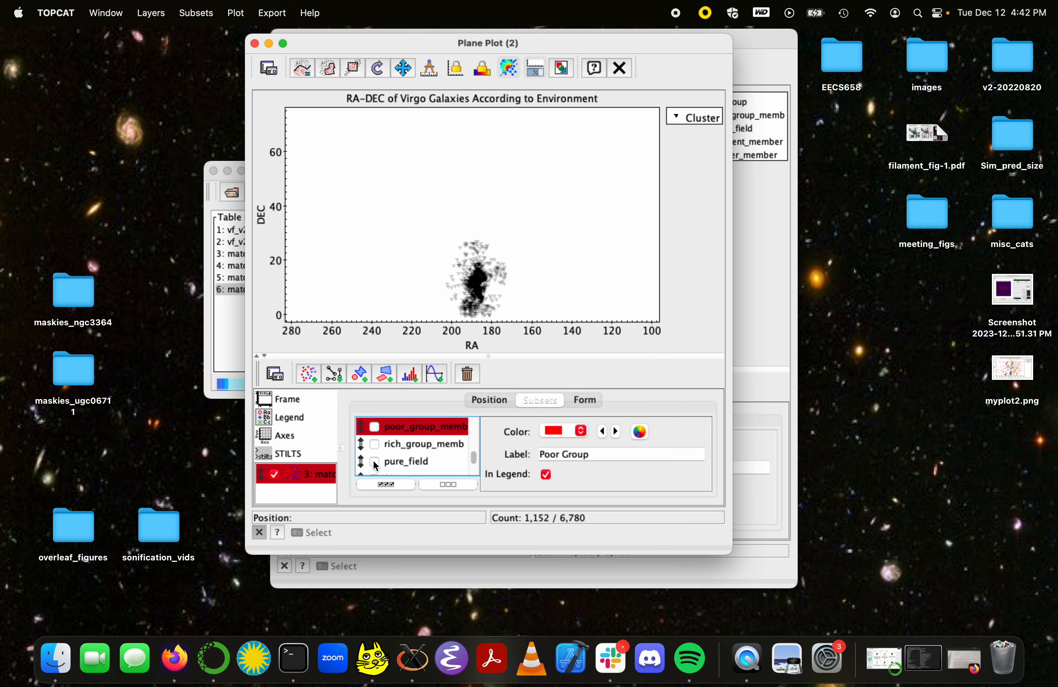
{"action": "left_click", "coordinate": [563, 71]}
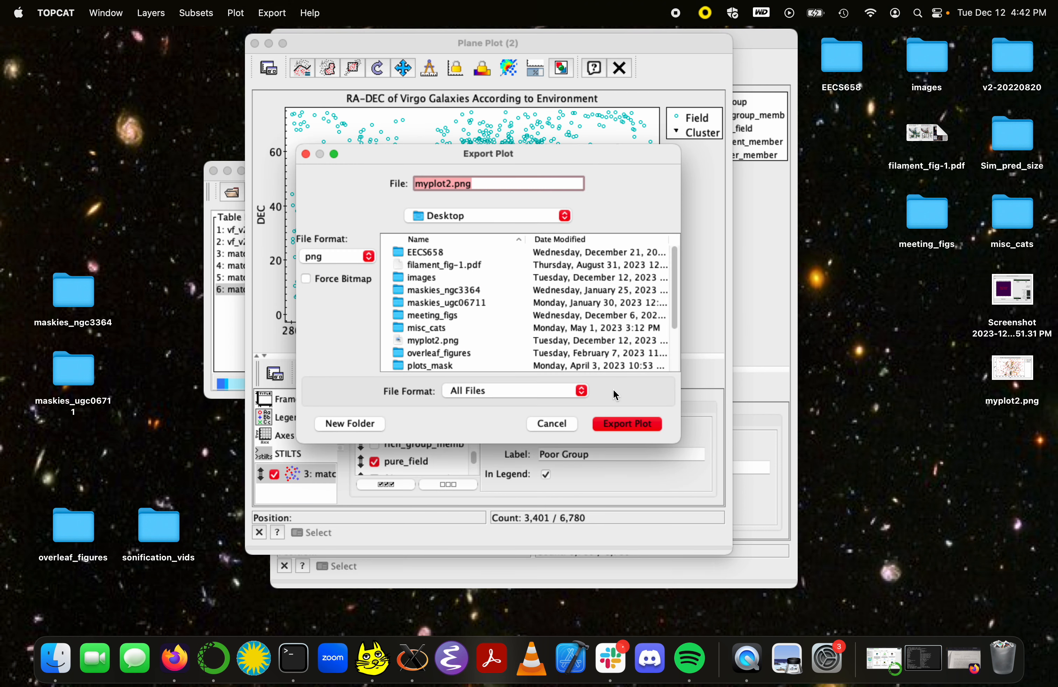
{"action": "left_click", "coordinate": [627, 425]}
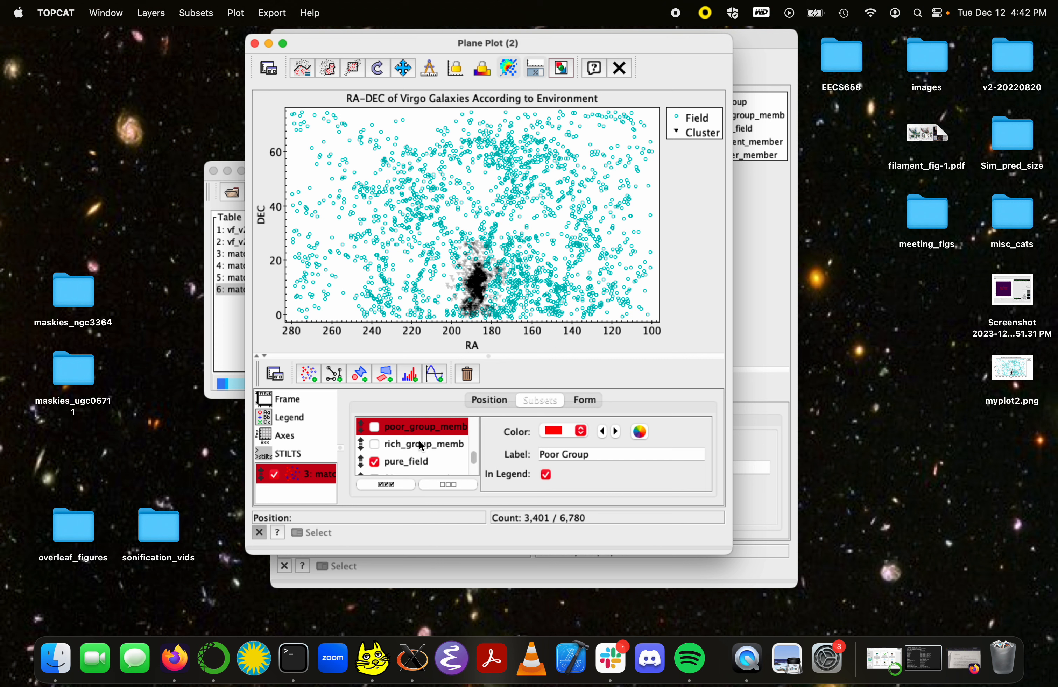
Step: Show the filament_member, rich group and poor group subsets in the plot, and hide pure_field and cluster_member
{"action": "left_click", "coordinate": [375, 462]}
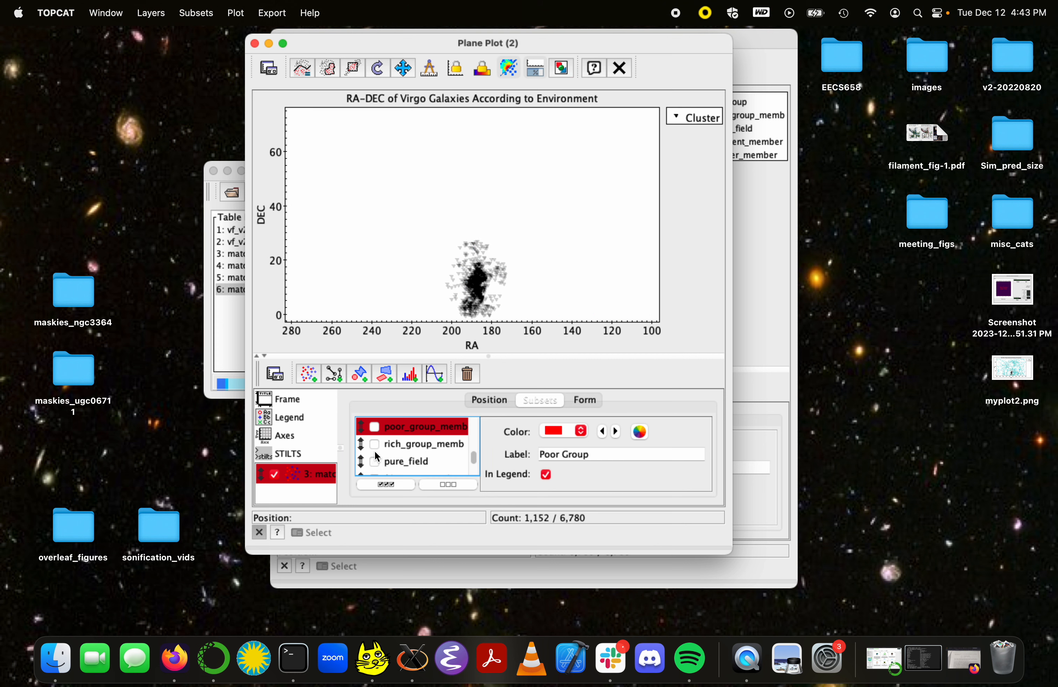
{"action": "scroll", "coordinate": [375, 451], "scroll_direction": "down", "scroll_amount": 1}
{"action": "left_click", "coordinate": [375, 461]}
{"action": "left_click", "coordinate": [375, 426]}
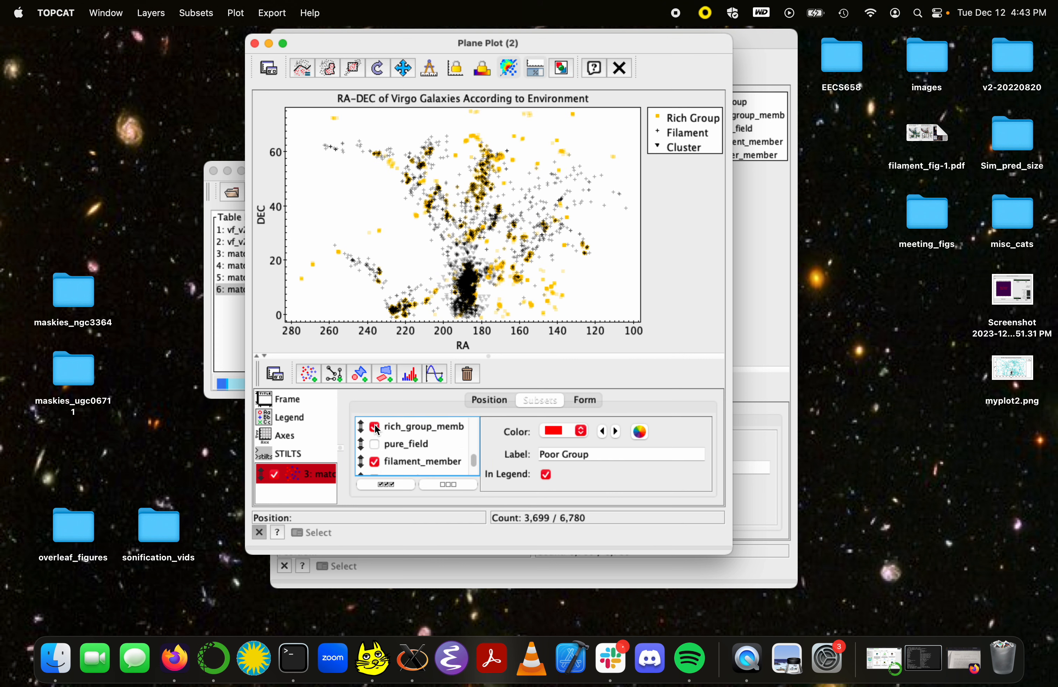
{"action": "scroll", "coordinate": [373, 425], "scroll_direction": "up", "scroll_amount": 2}
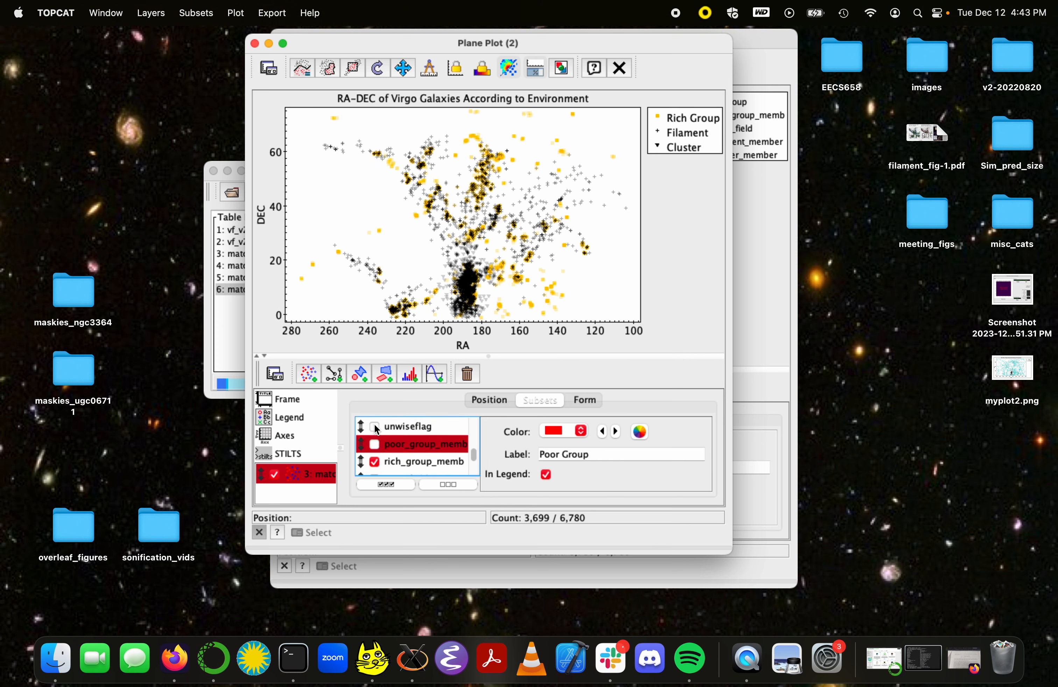
{"action": "left_click", "coordinate": [372, 446]}
{"action": "scroll", "coordinate": [376, 443], "scroll_direction": "down", "scroll_amount": 2}
{"action": "scroll", "coordinate": [376, 442], "scroll_direction": "down", "scroll_amount": 2}
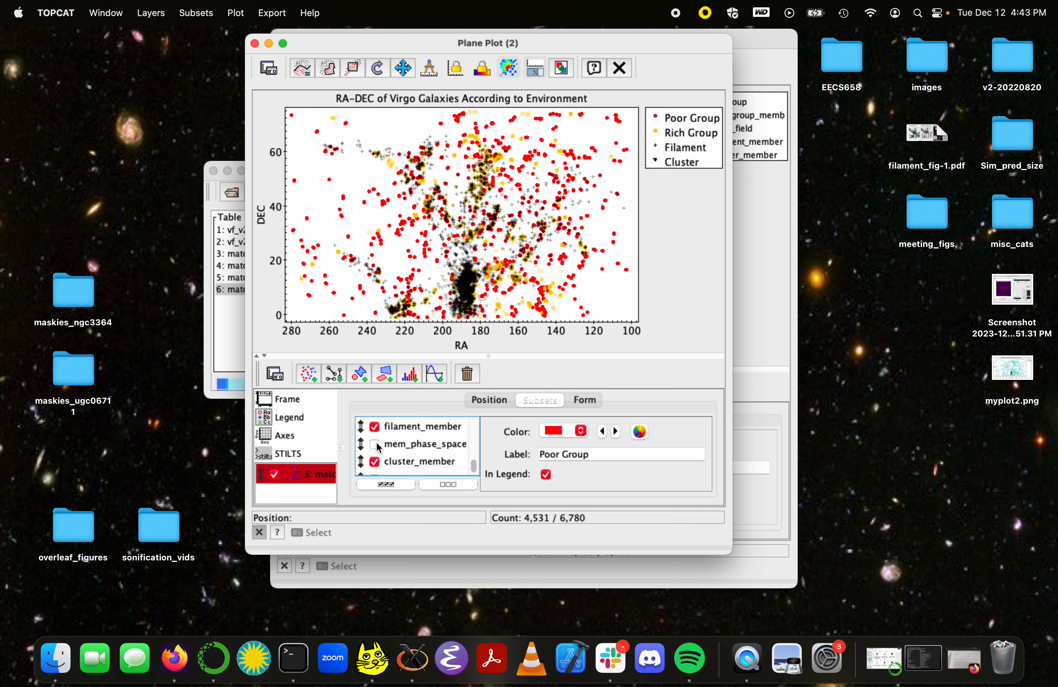
{"action": "left_click", "coordinate": [375, 461]}
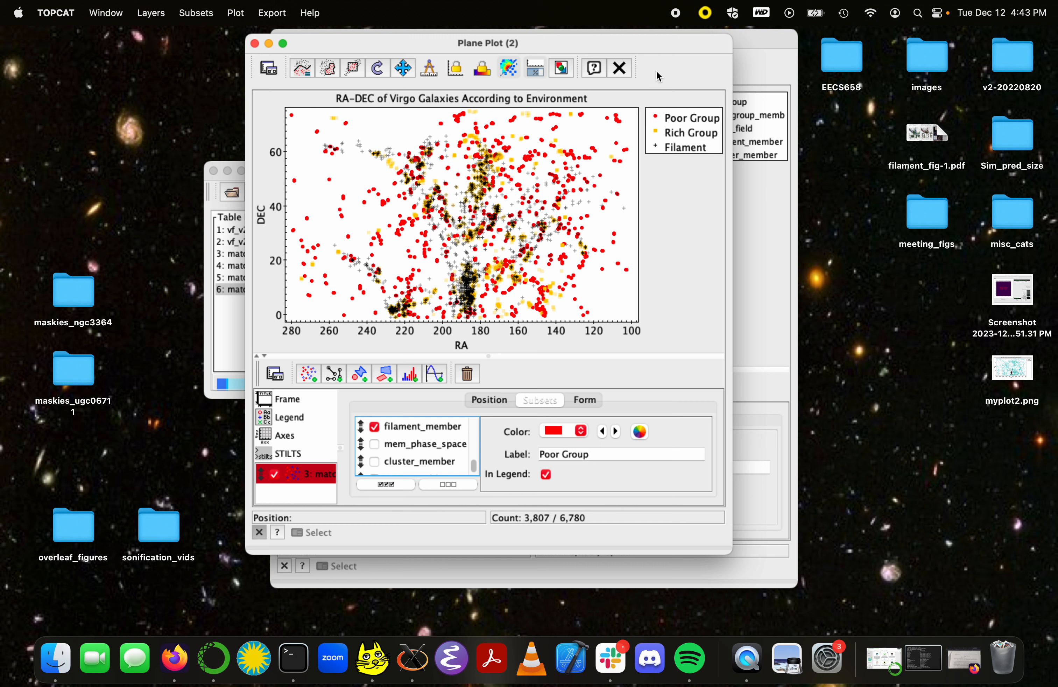
Step: Examine the colour and label settings of the rich group and filament_member subsets, including the filament colour choices
{"action": "scroll", "coordinate": [396, 452], "scroll_direction": "up", "scroll_amount": 3}
{"action": "left_click", "coordinate": [395, 448]}
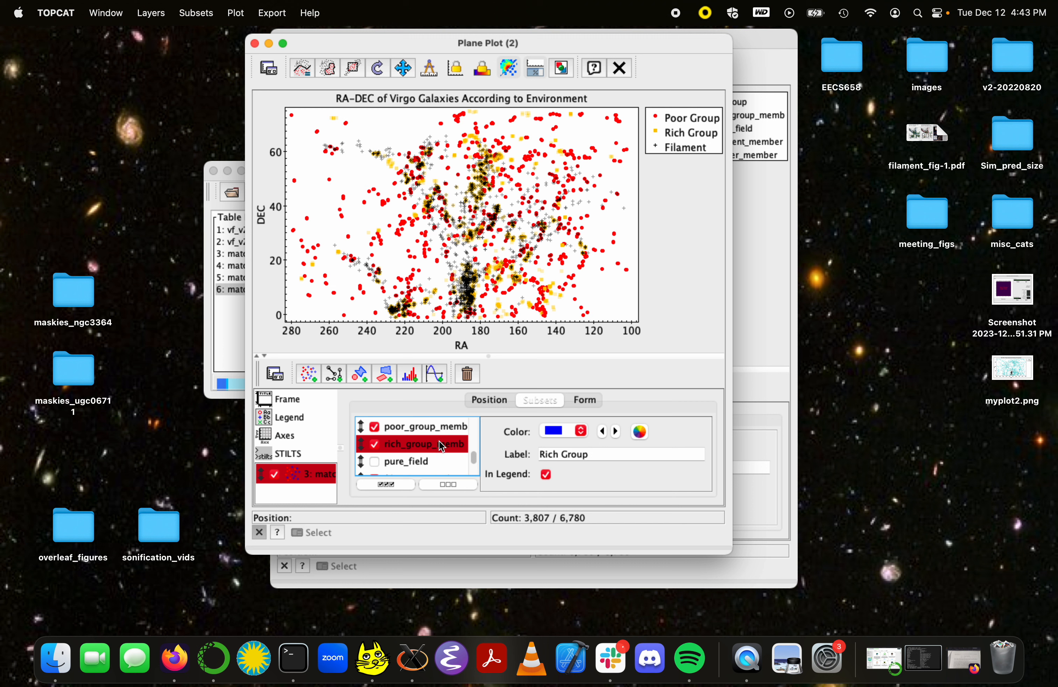
{"action": "scroll", "coordinate": [438, 457], "scroll_direction": "down", "scroll_amount": 1}
{"action": "left_click", "coordinate": [442, 462]}
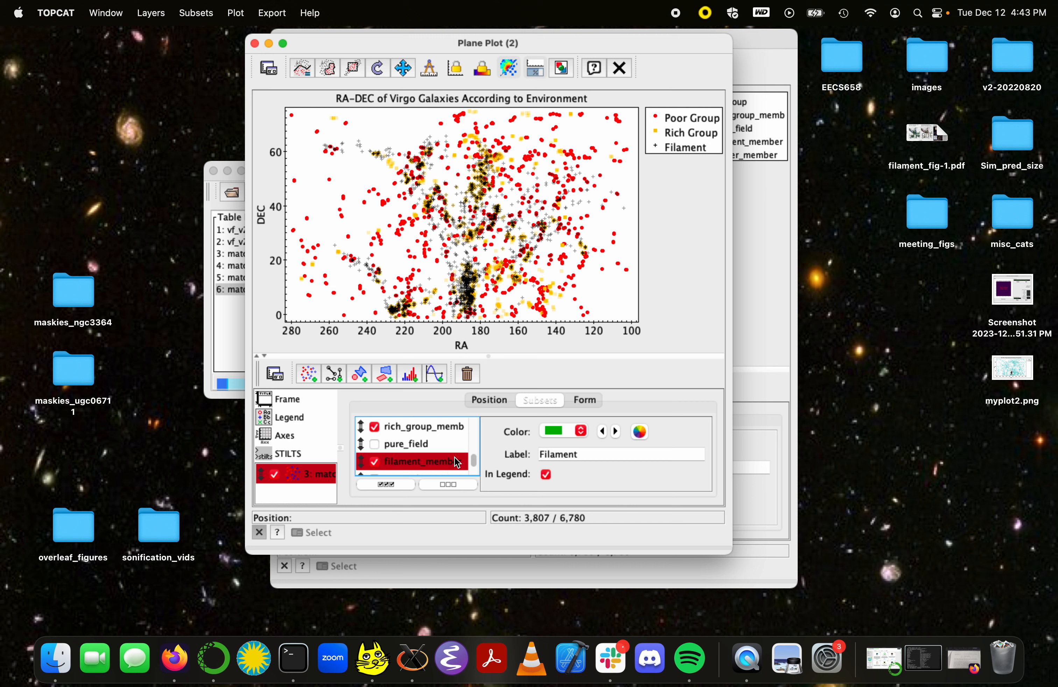
{"action": "left_click", "coordinate": [581, 431]}
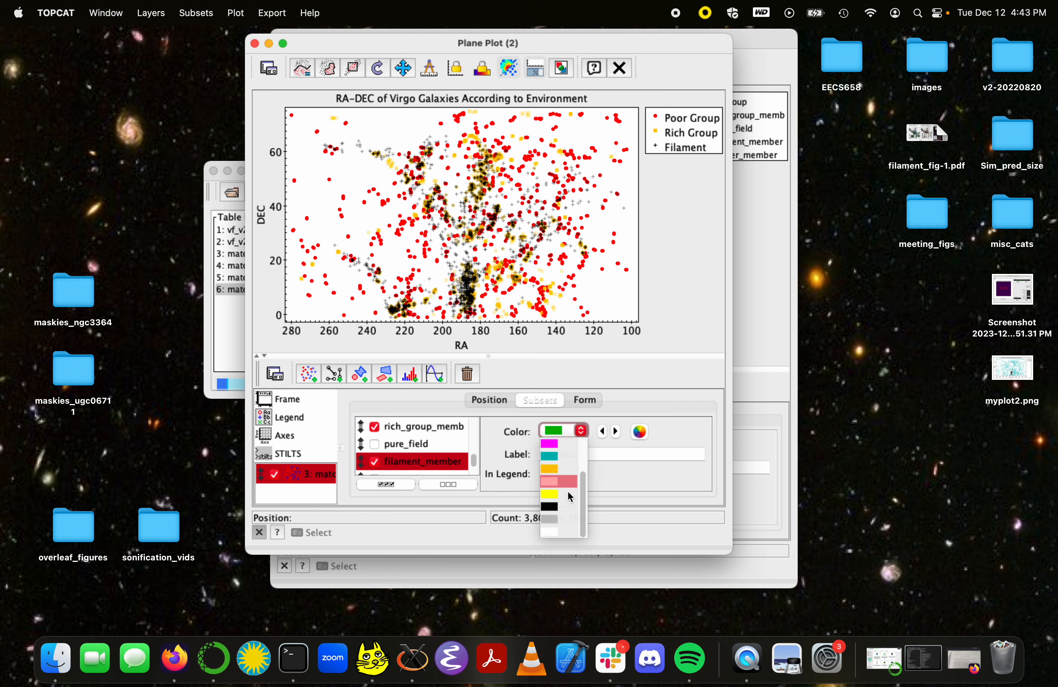
{"action": "left_click", "coordinate": [561, 470]}
{"action": "left_click", "coordinate": [586, 454]}
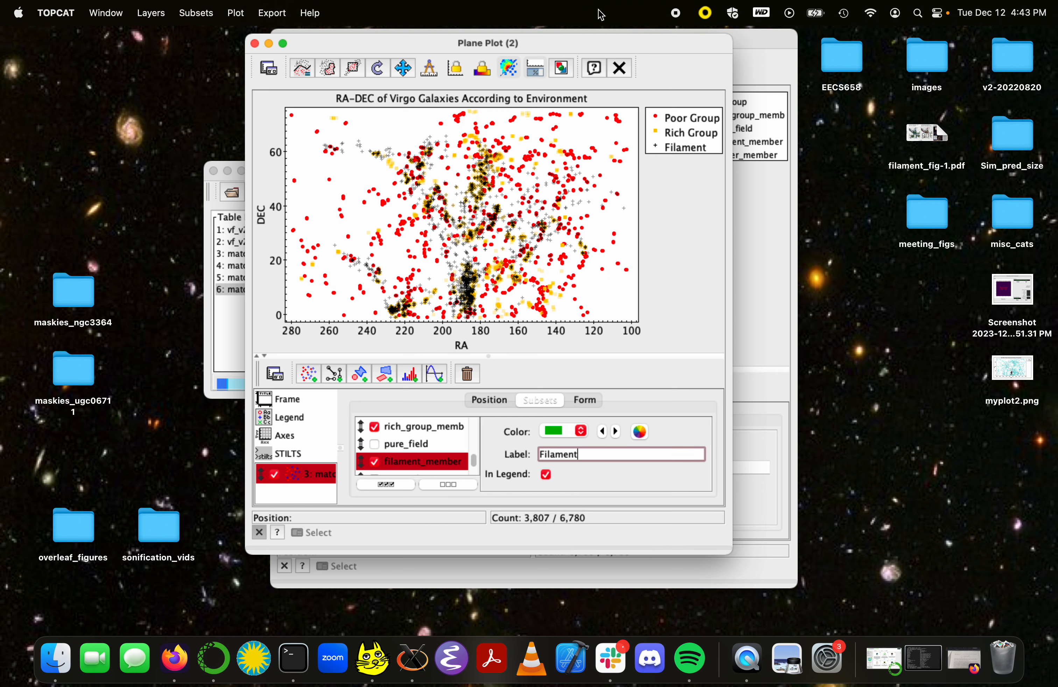
Step: Export the plot of poor group, rich group and filament galaxies to the desktop as myplot1.png
{"action": "left_click", "coordinate": [561, 68]}
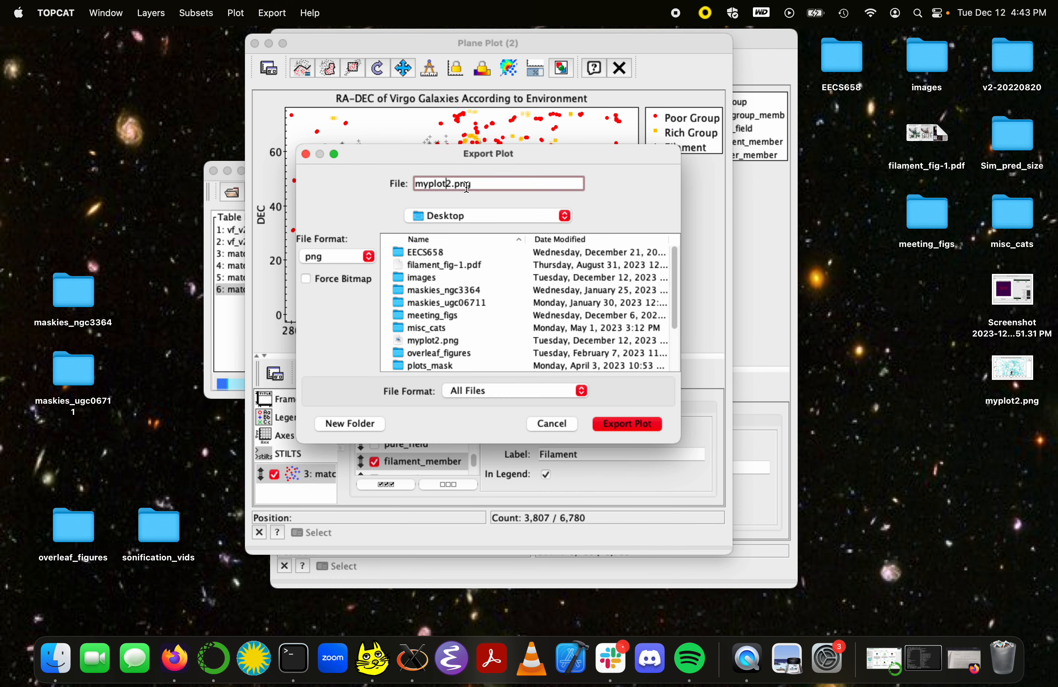
{"action": "key", "text": "BackSpace"}
{"action": "type", "text": "1"}
{"action": "key", "text": "Return"}
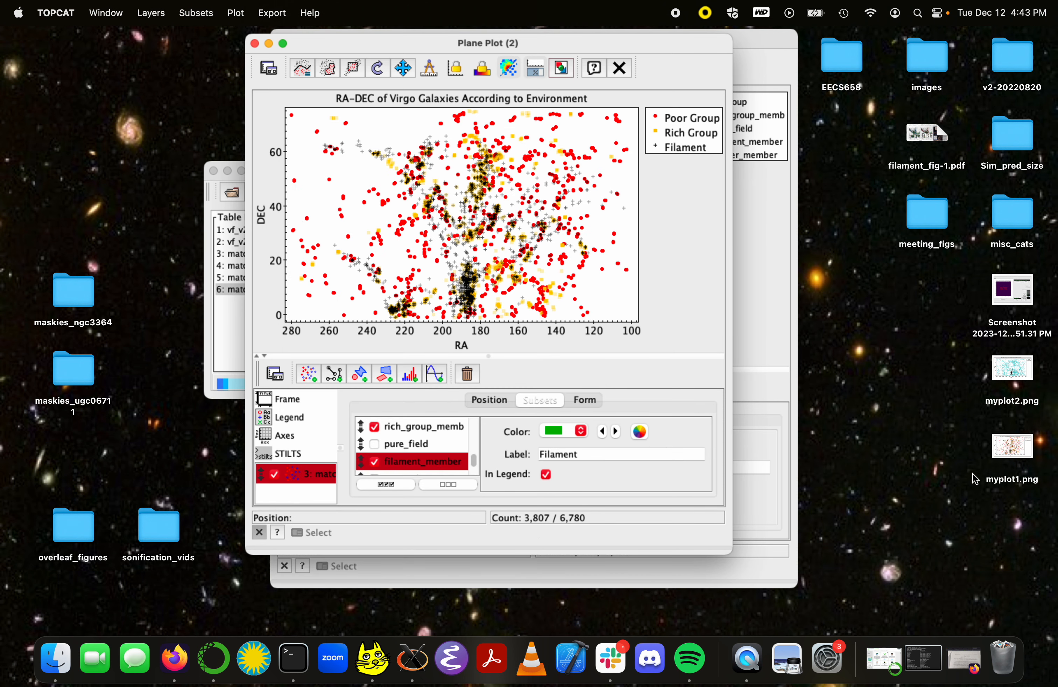
Step: Open myplot1.png and myplot2.png from the desktop and arrange their previews side by side for comparison
{"action": "double_click", "coordinate": [1011, 447]}
{"action": "double_click", "coordinate": [1013, 368]}
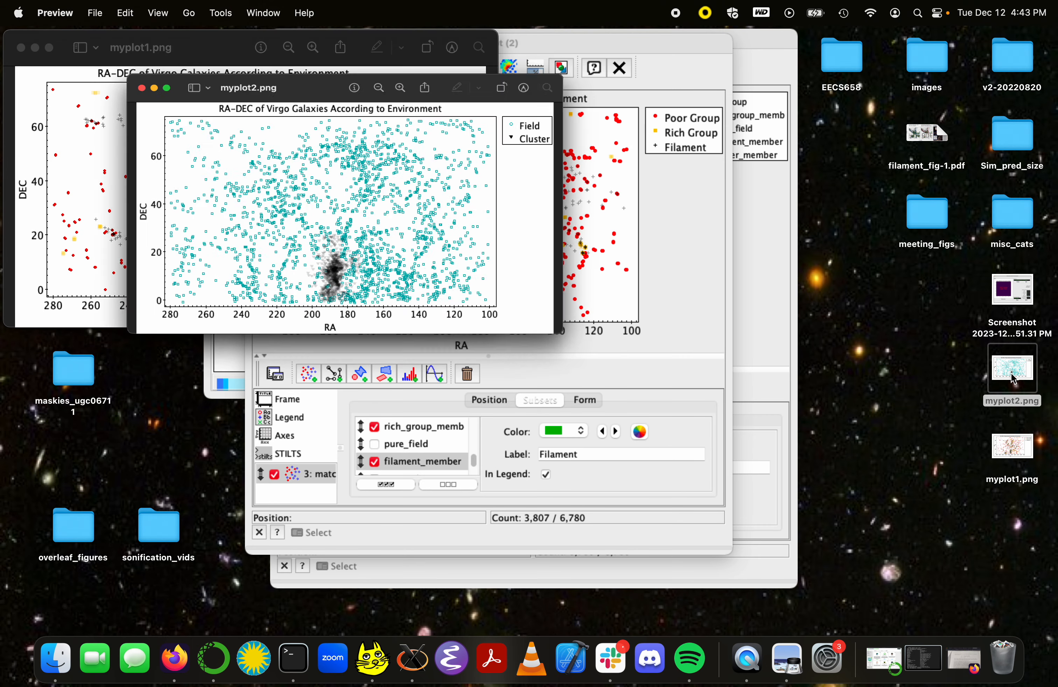
{"action": "left_click_drag", "start_coordinate": [181, 134], "coordinate": [132, 61]}
{"action": "left_click_drag", "start_coordinate": [68, 42], "coordinate": [556, 40]}
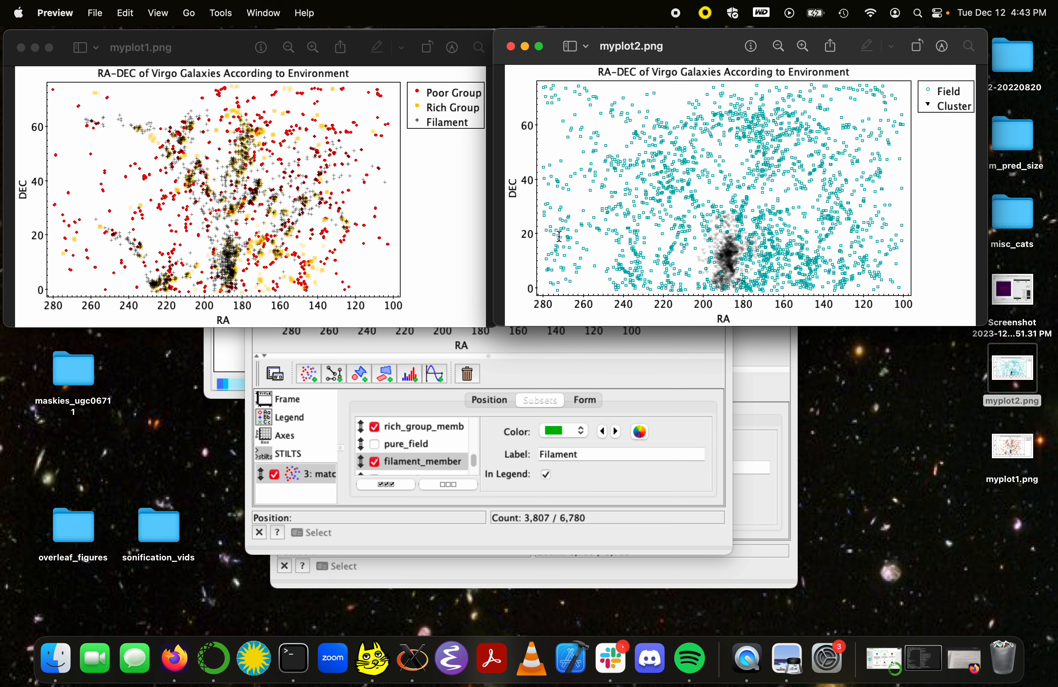
Step: Return to the environment plot window and show the pure_field and cluster_member subsets again
{"action": "left_click", "coordinate": [562, 363]}
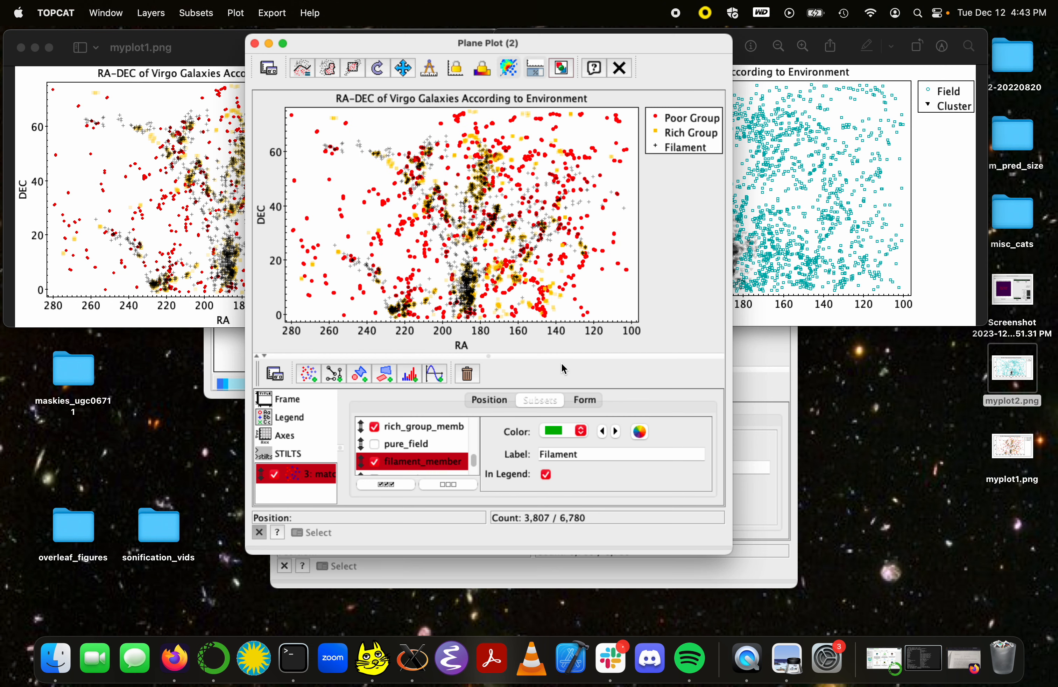
{"action": "left_click", "coordinate": [374, 445]}
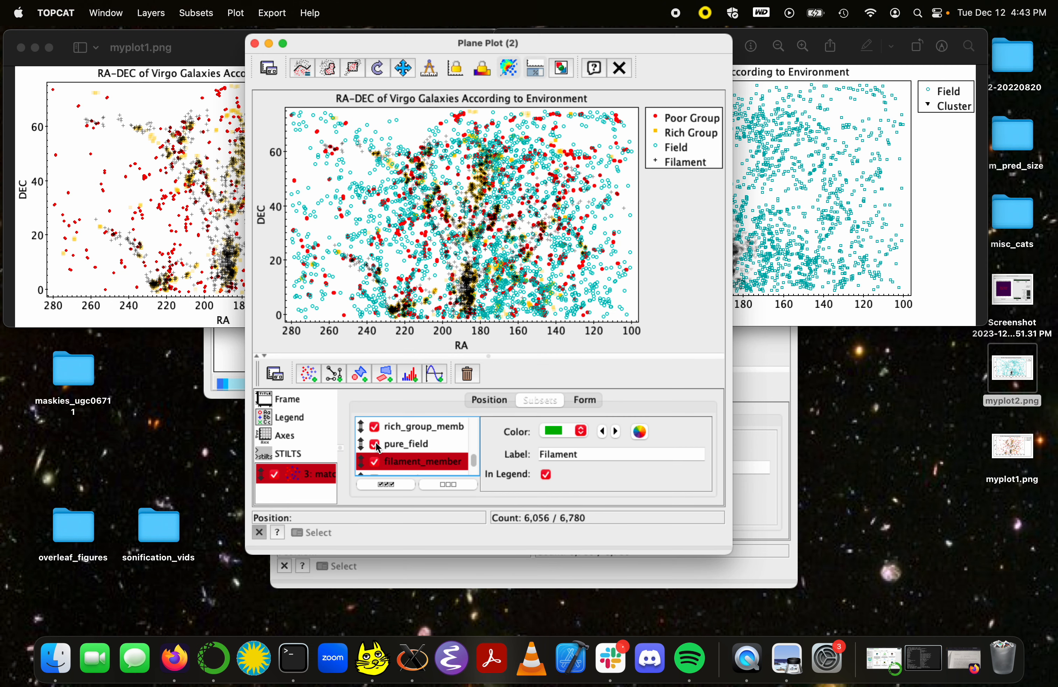
{"action": "scroll", "coordinate": [376, 444], "scroll_direction": "down", "scroll_amount": 1}
{"action": "left_click", "coordinate": [375, 463]}
{"action": "left_click", "coordinate": [375, 463]}
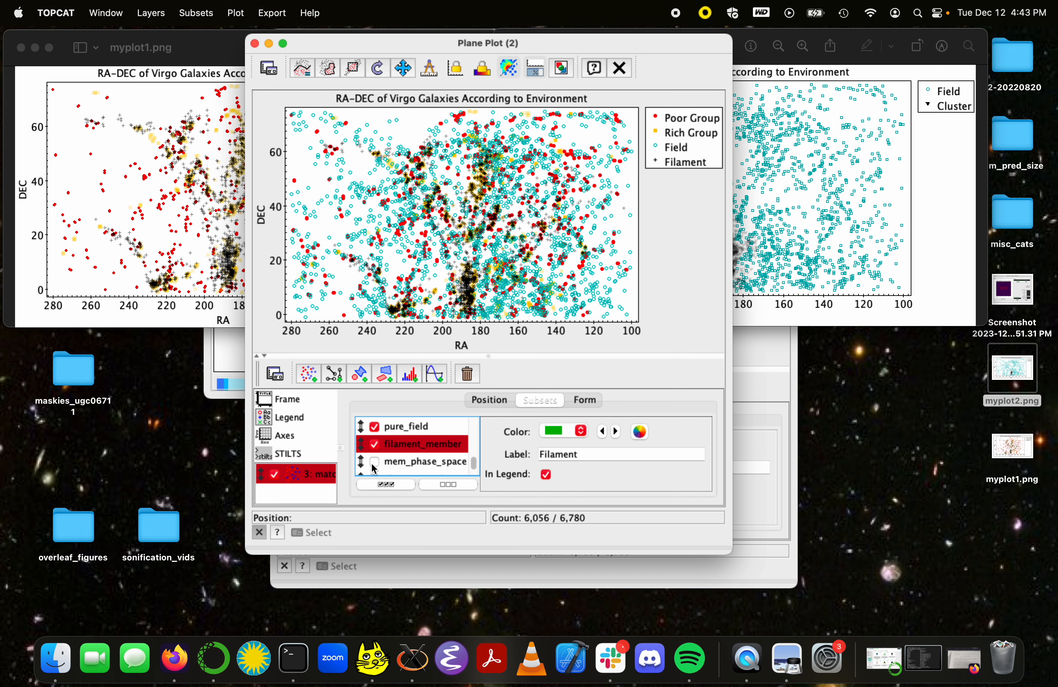
{"action": "scroll", "coordinate": [375, 464], "scroll_direction": "down", "scroll_amount": 2}
{"action": "left_click", "coordinate": [375, 450]}
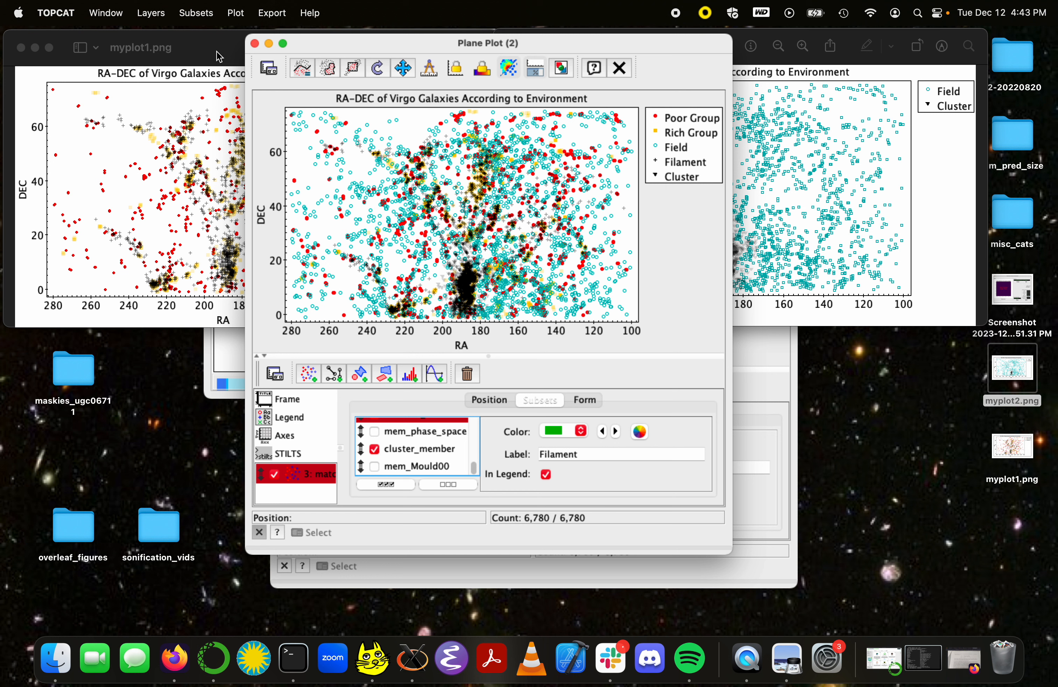
Step: Minimize the environment plot window, compare the previews of myplot1.png and myplot2.png, and close both previews
{"action": "left_click", "coordinate": [269, 43]}
{"action": "left_click", "coordinate": [831, 203]}
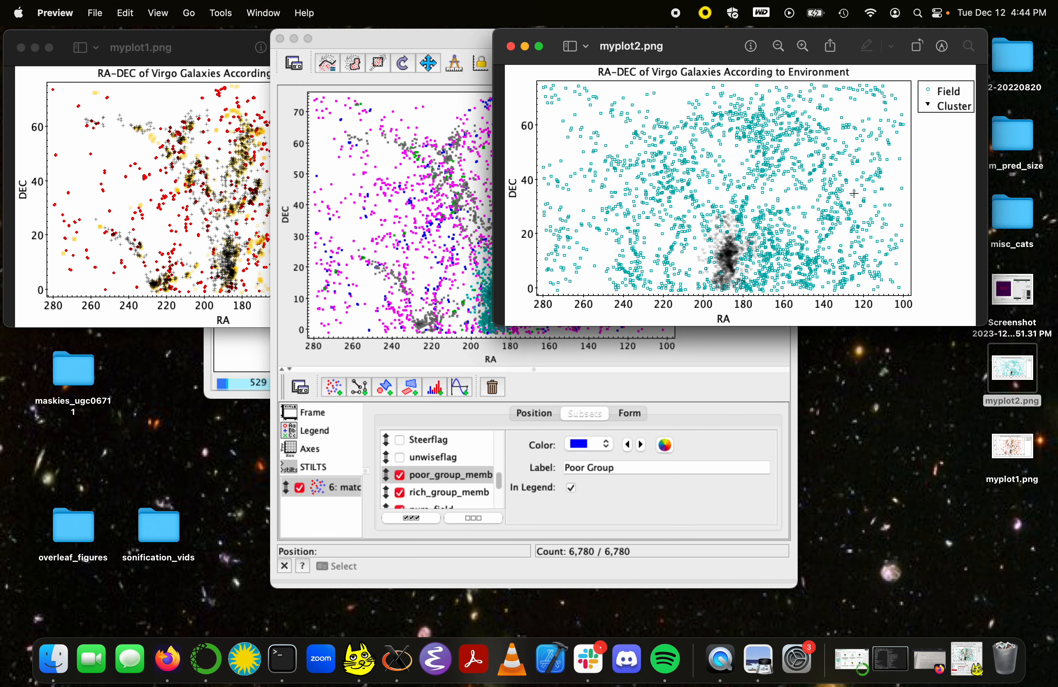
{"action": "left_click", "coordinate": [208, 211]}
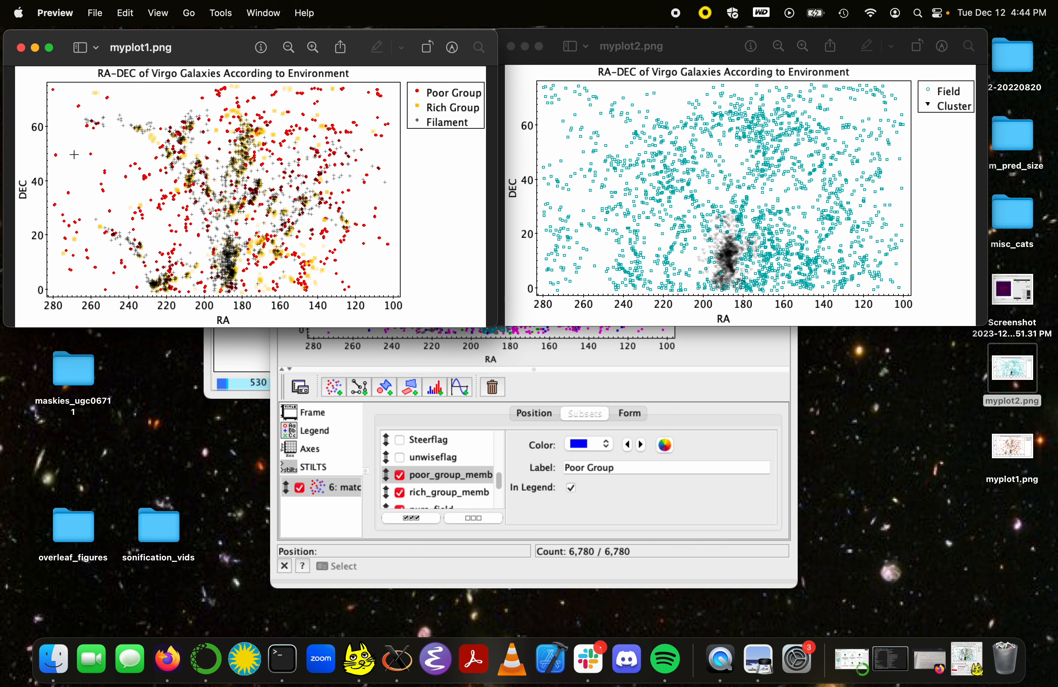
{"action": "left_click", "coordinate": [21, 47]}
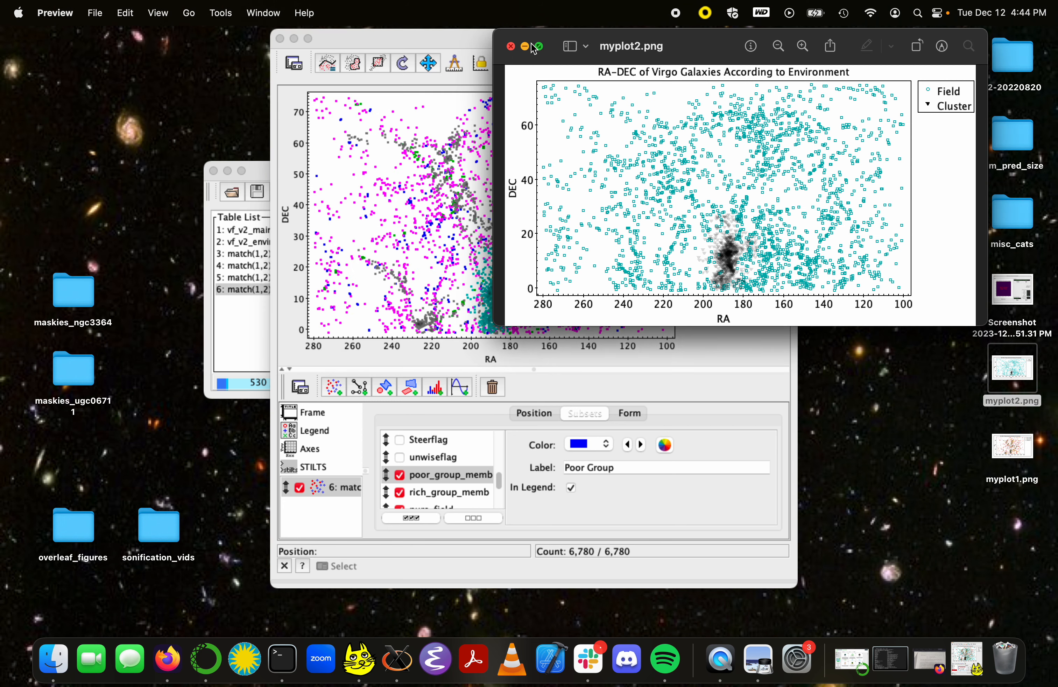
{"action": "left_click", "coordinate": [512, 47]}
Step: Reposition the Plane Plot (8) window and bring the main TOPCAT window with the table list to the front
{"action": "mouse_move", "coordinate": [494, 47]}
{"action": "left_mouse_down"}
{"action": "mouse_move", "coordinate": [490, 119]}
{"action": "mouse_move", "coordinate": [502, 61]}
{"action": "left_mouse_up"}
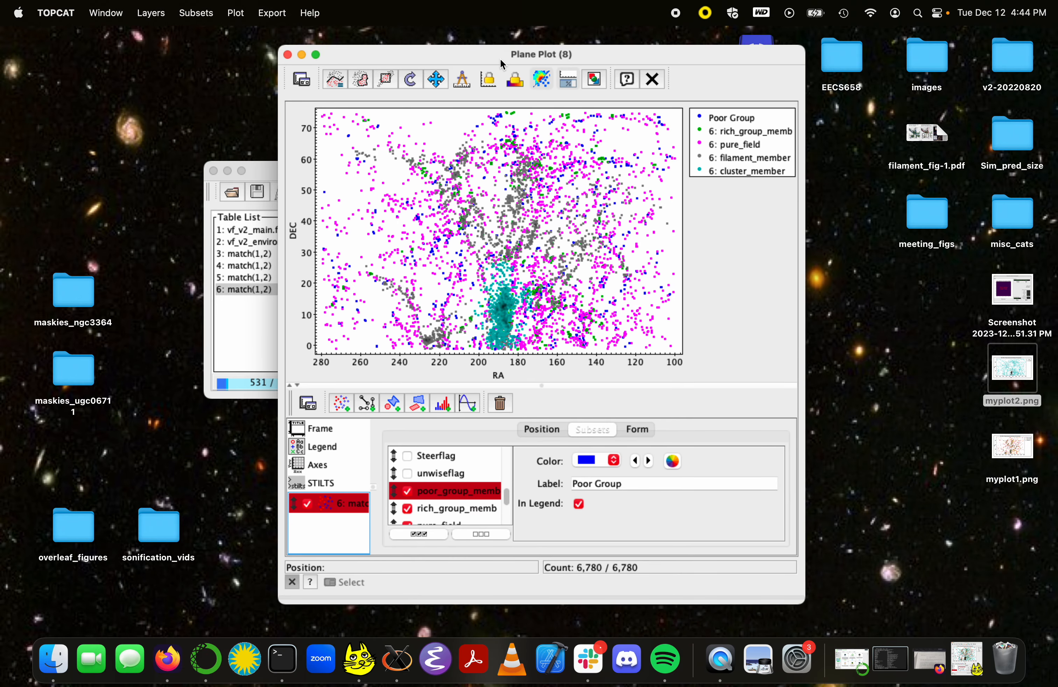
{"action": "left_click", "coordinate": [266, 172]}
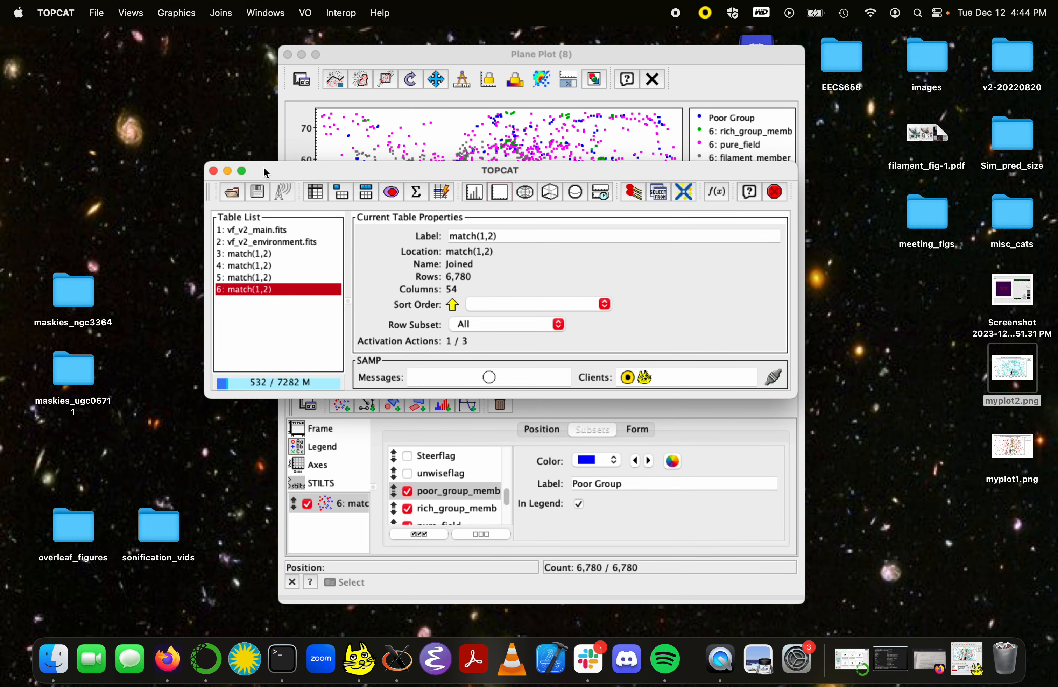